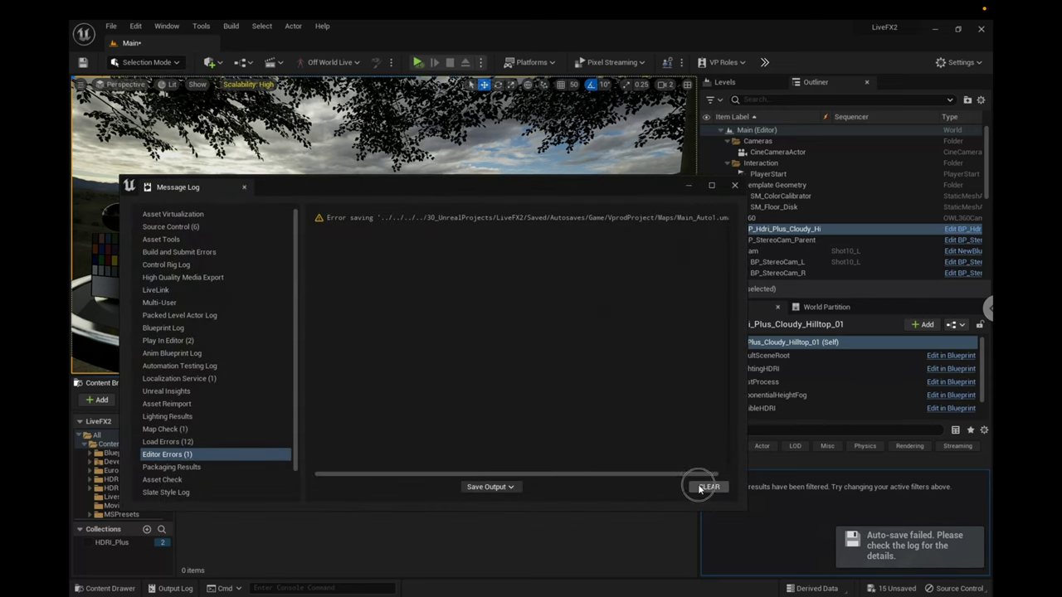
Clear the editor errors from the Message Log and close the log window
click(706, 487)
click(734, 185)
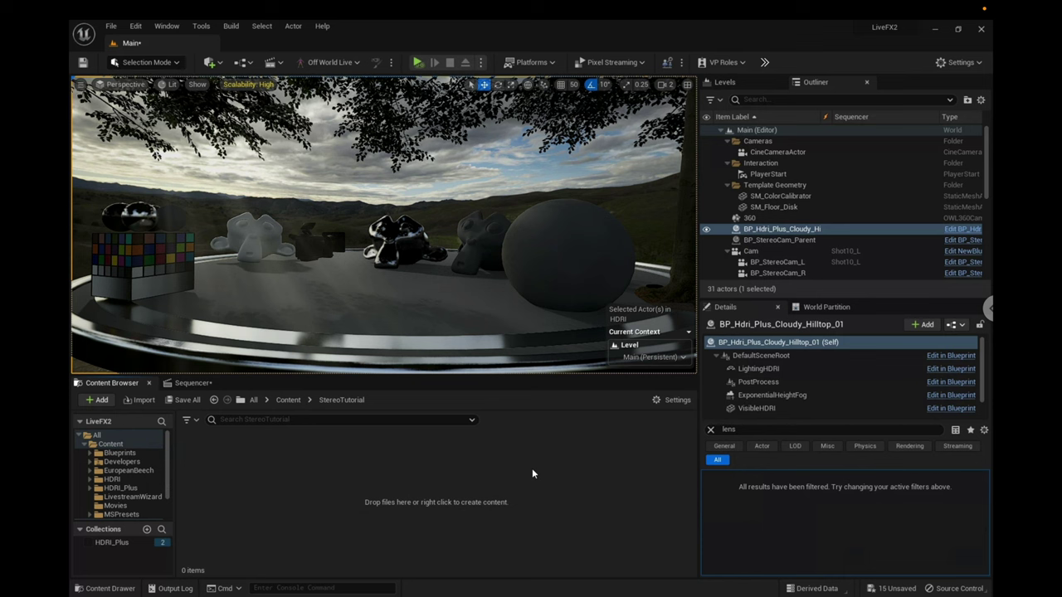
Create a Blueprint Class based on CineCameraActor in the StereoTutorial folder and name it BP_StereoCam_Parent
right_click(392, 481)
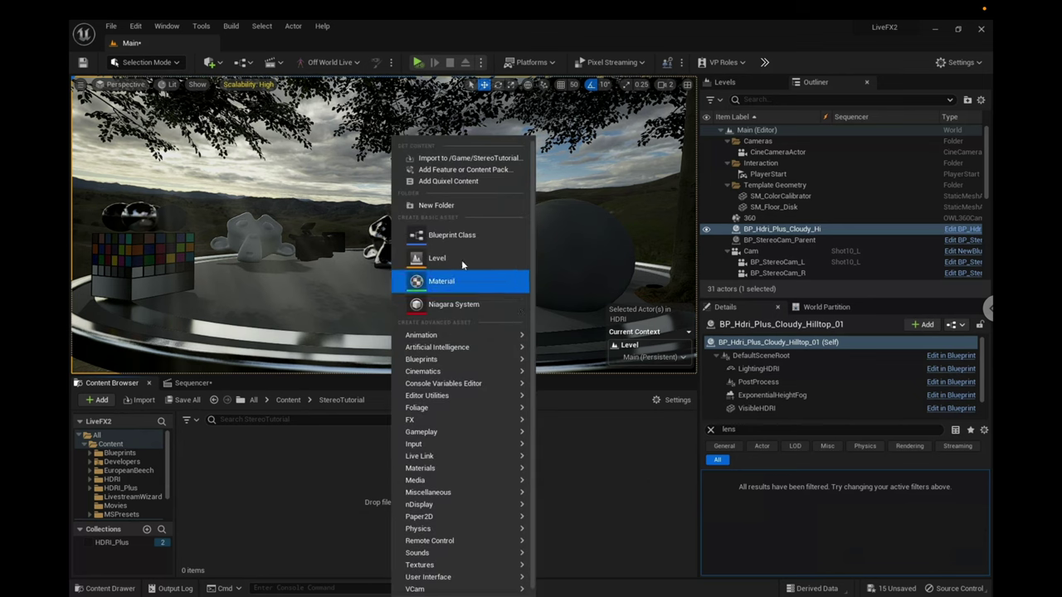
click(463, 235)
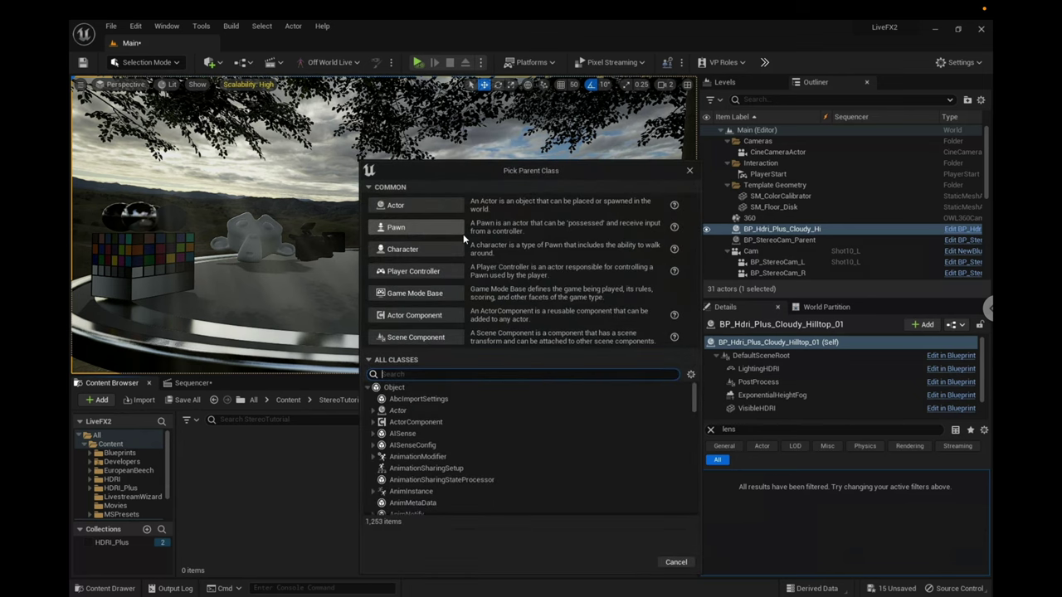
text(cine)
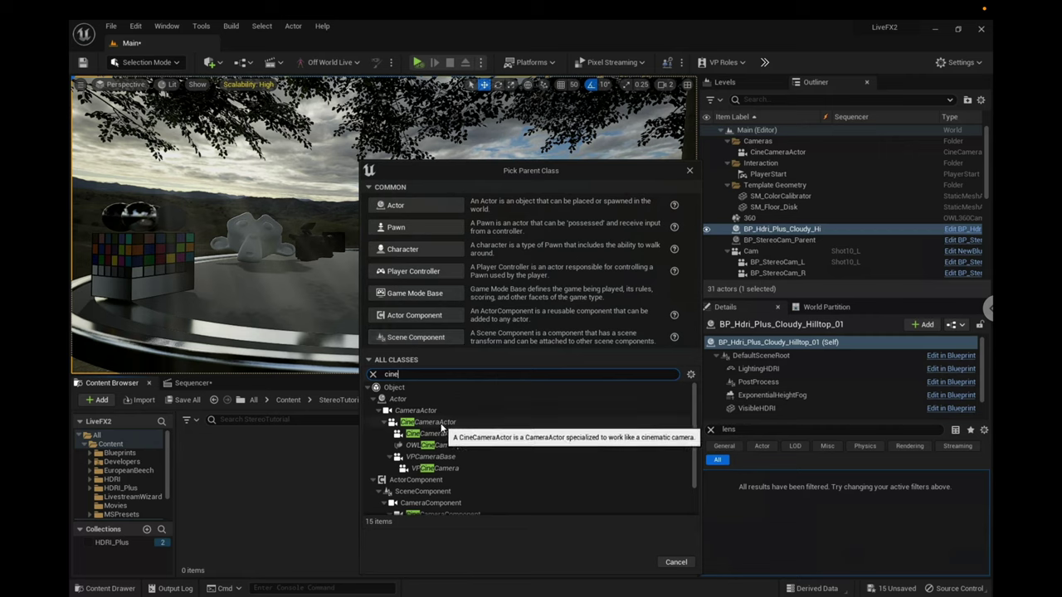
click(457, 424)
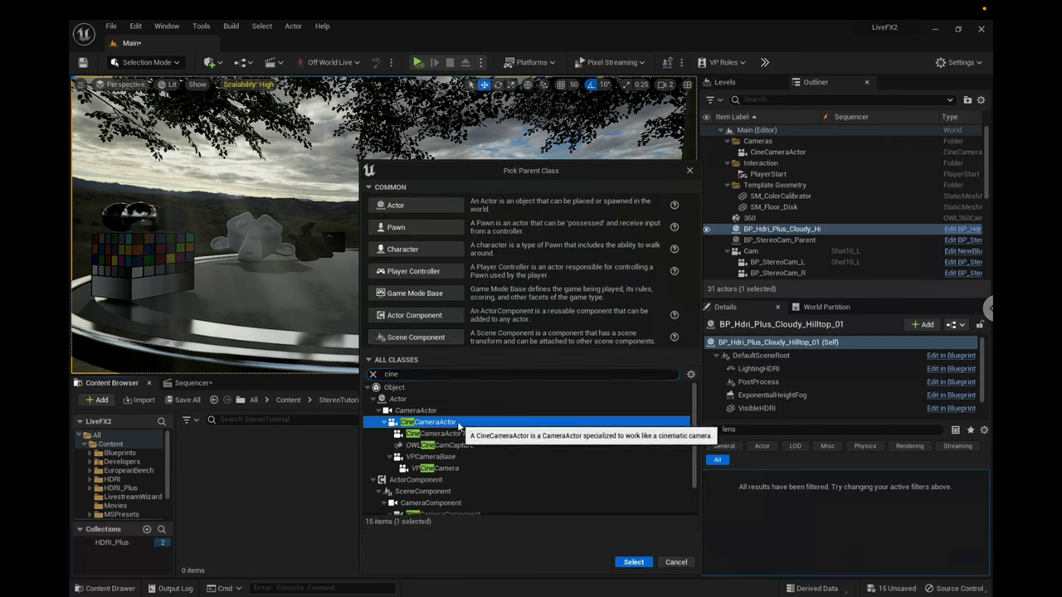
click(633, 562)
text(BP_)
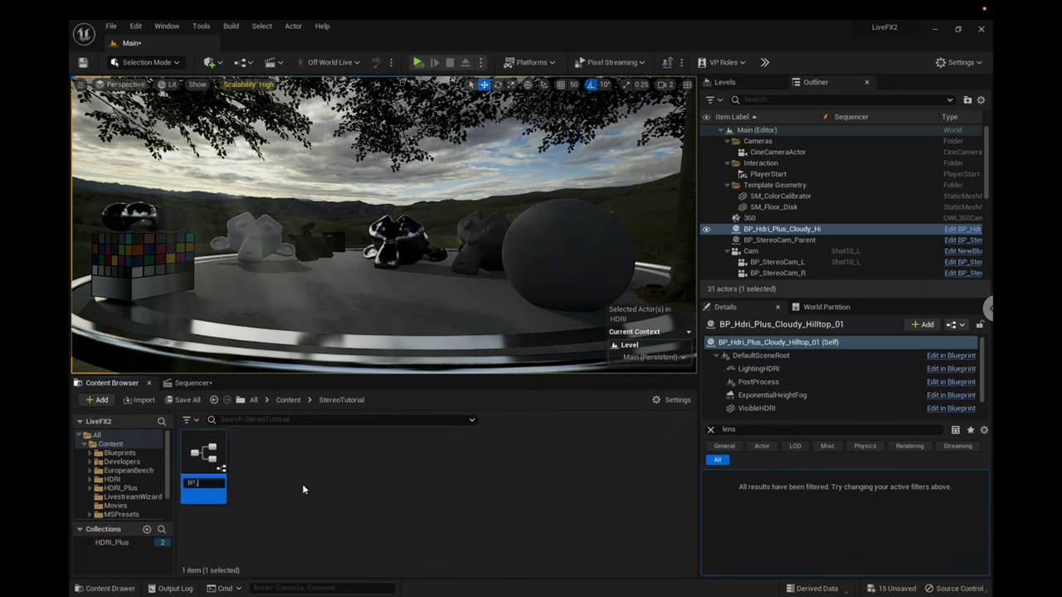
text(S)
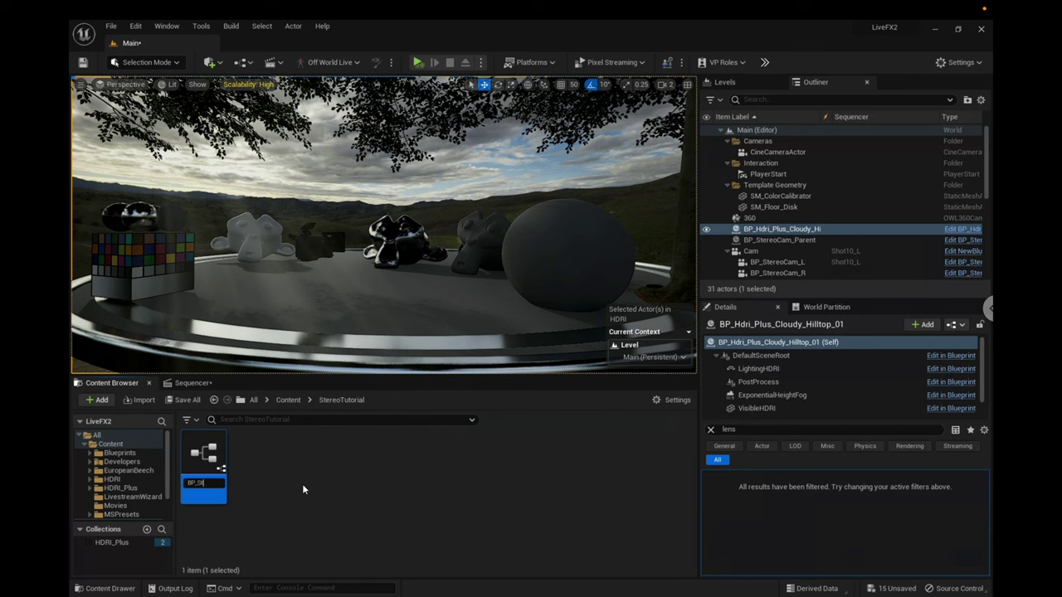
text(tereoCam)
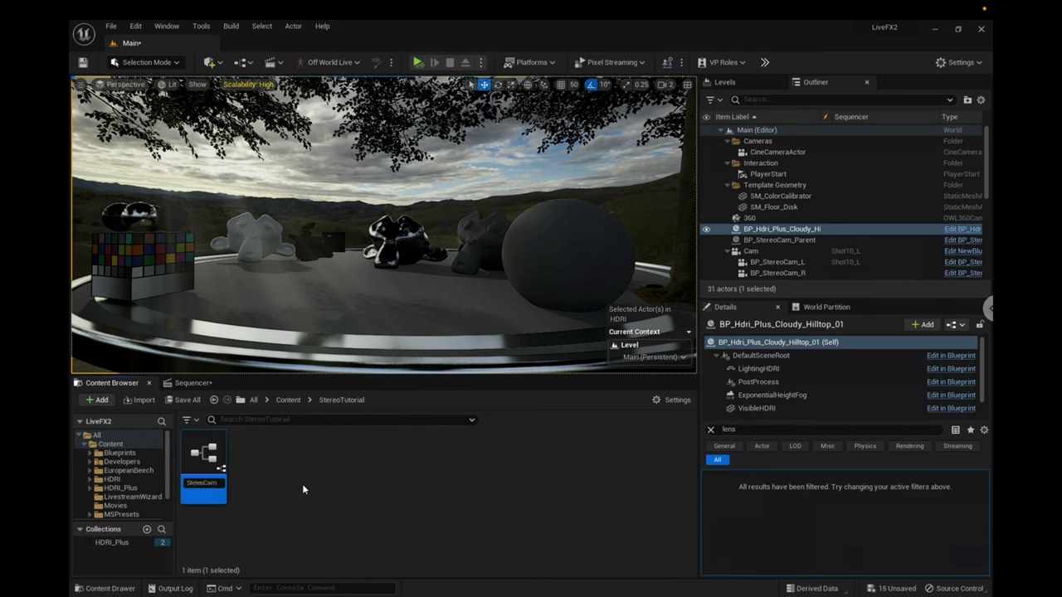
text(_Parent)
key(Return)
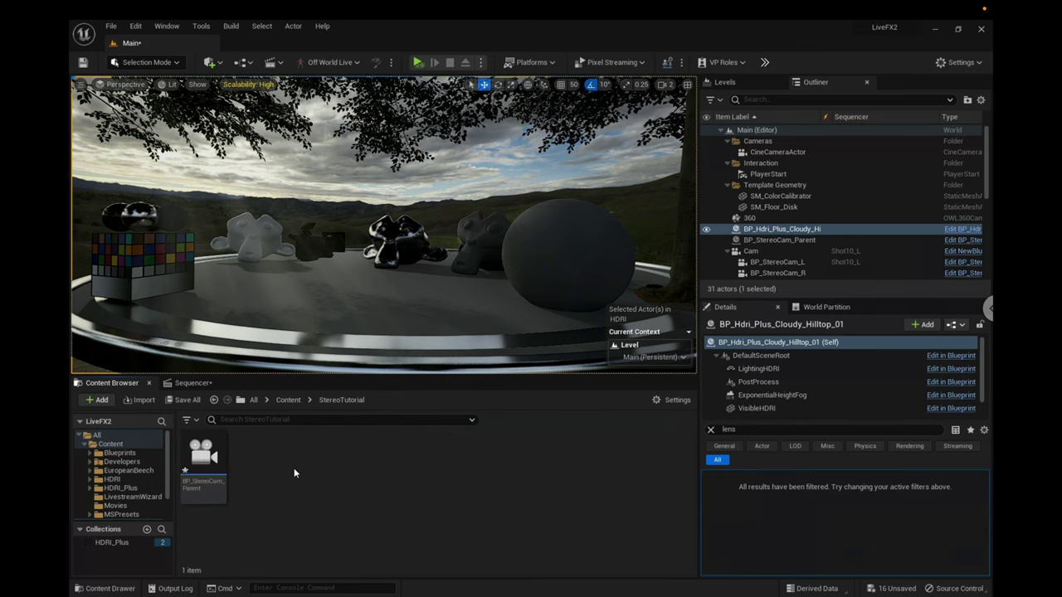
Create a second CineCameraActor-based Blueprint Class in the StereoTutorial folder and name it BP_StereoCam_Master
right_click(292, 468)
mouse_move(295, 470)
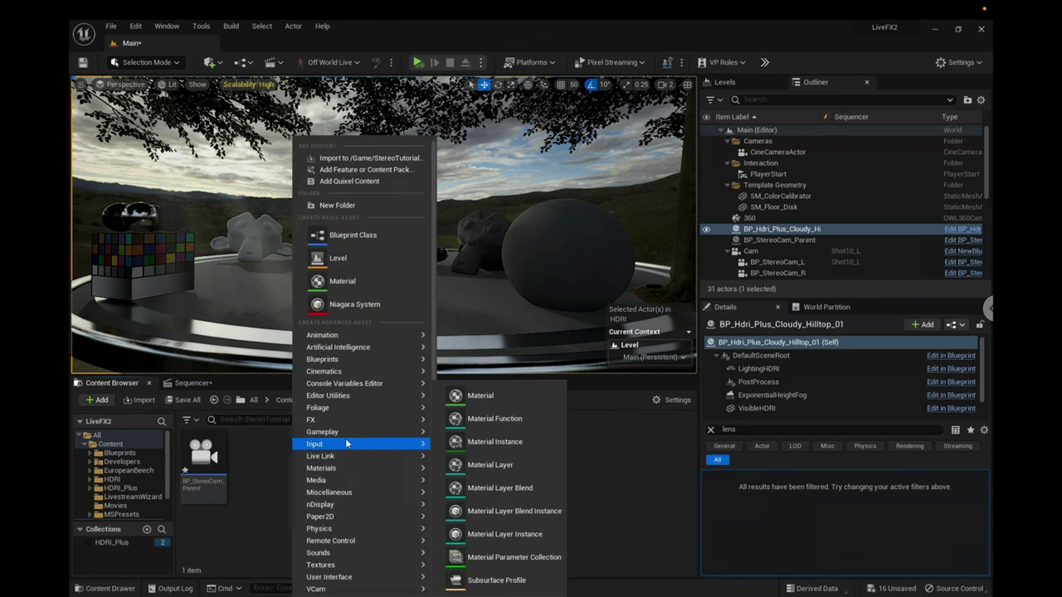
click(372, 236)
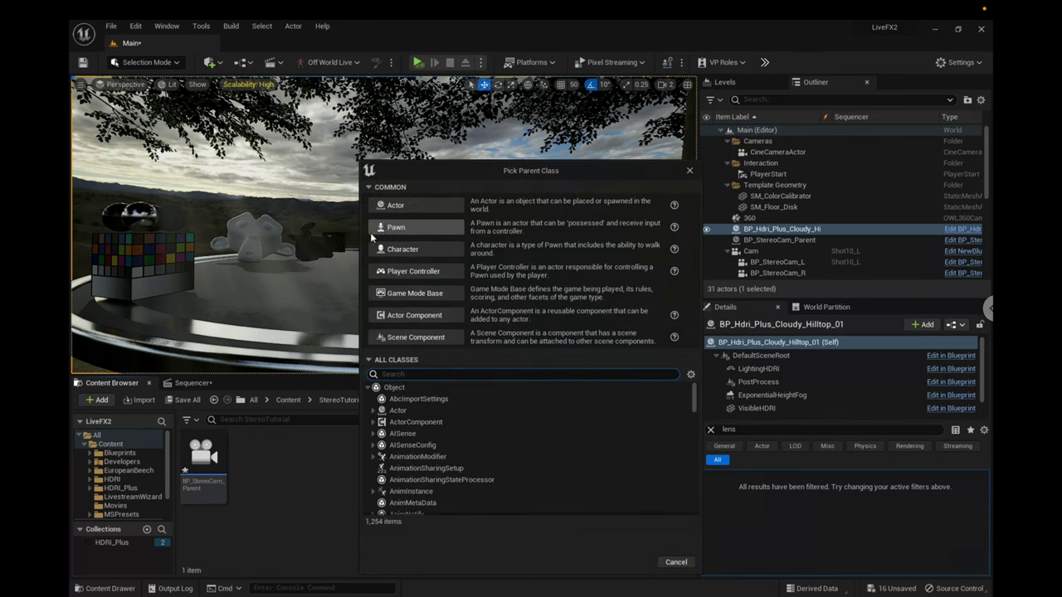
text(cineca)
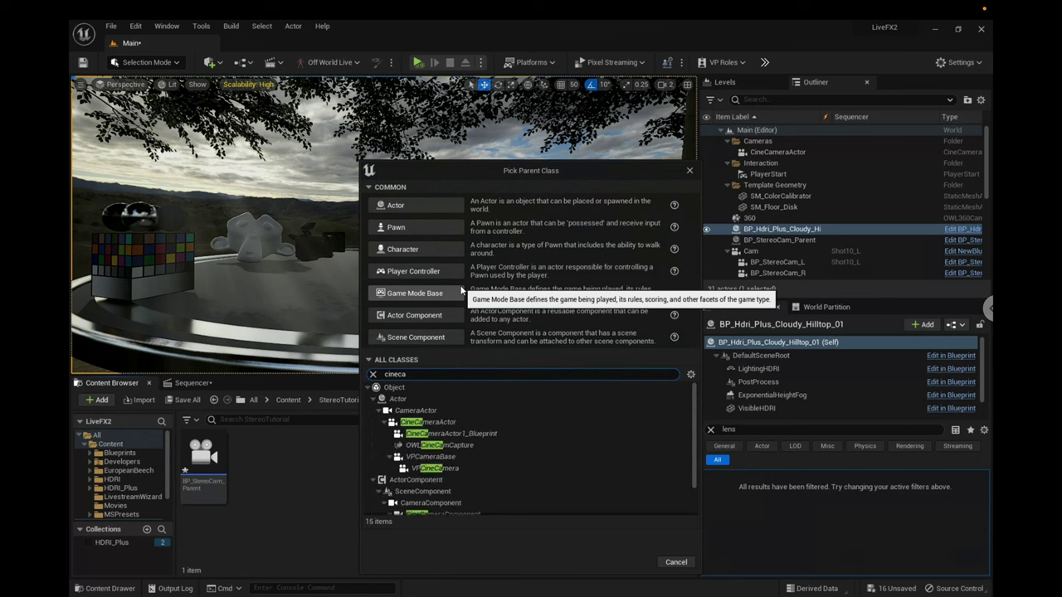
click(441, 422)
click(633, 560)
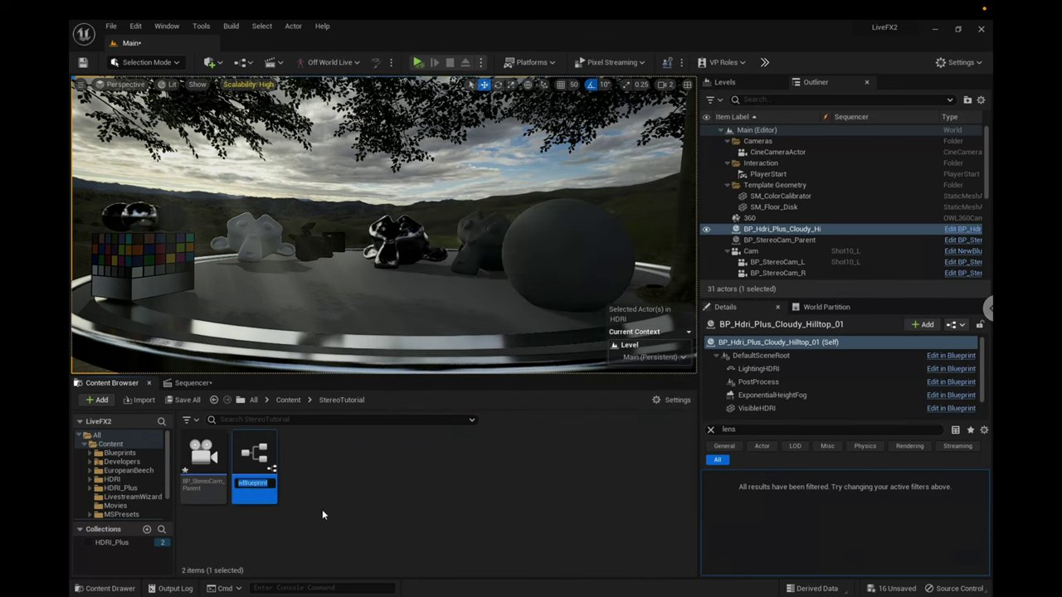
text(BP_S)
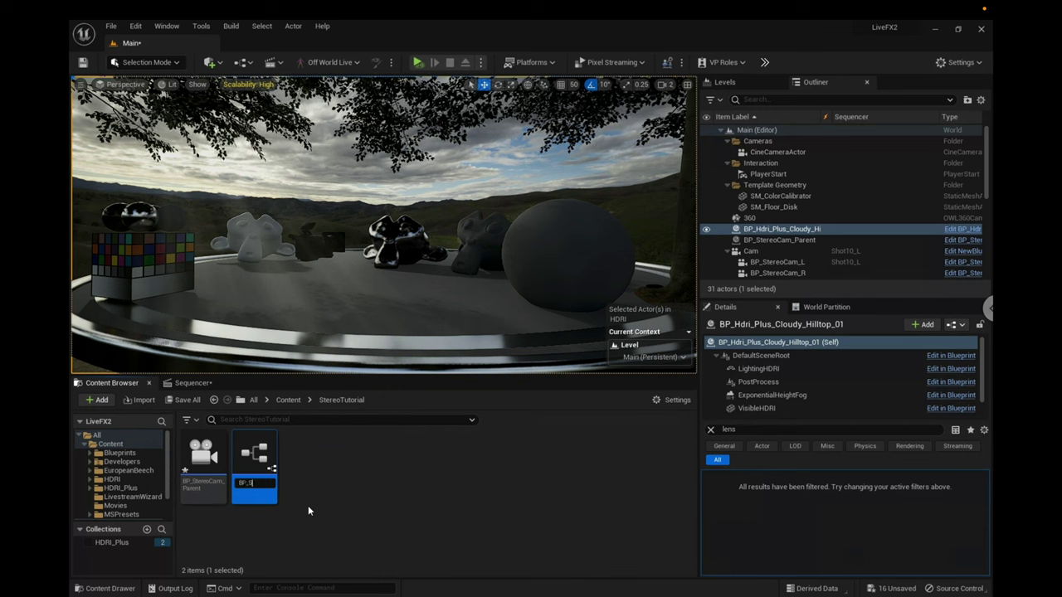
text(tereoCam)
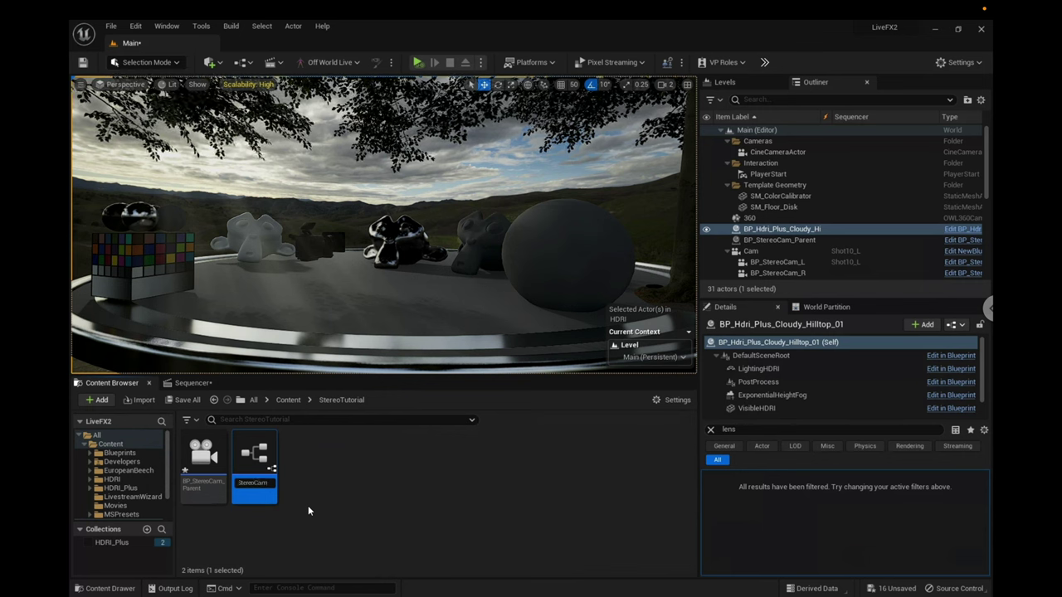
text(_Master)
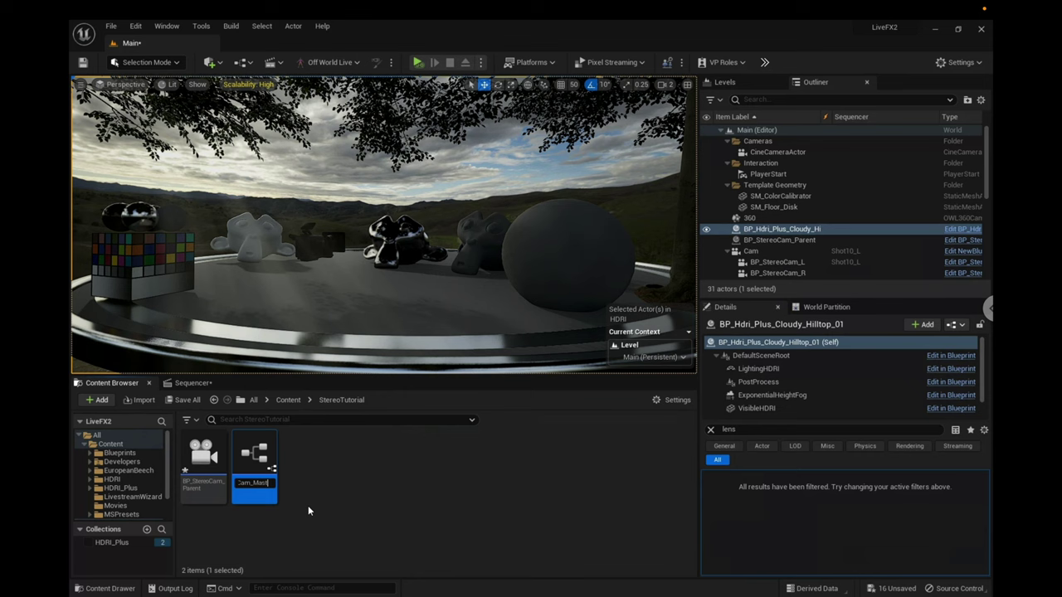
key(Return)
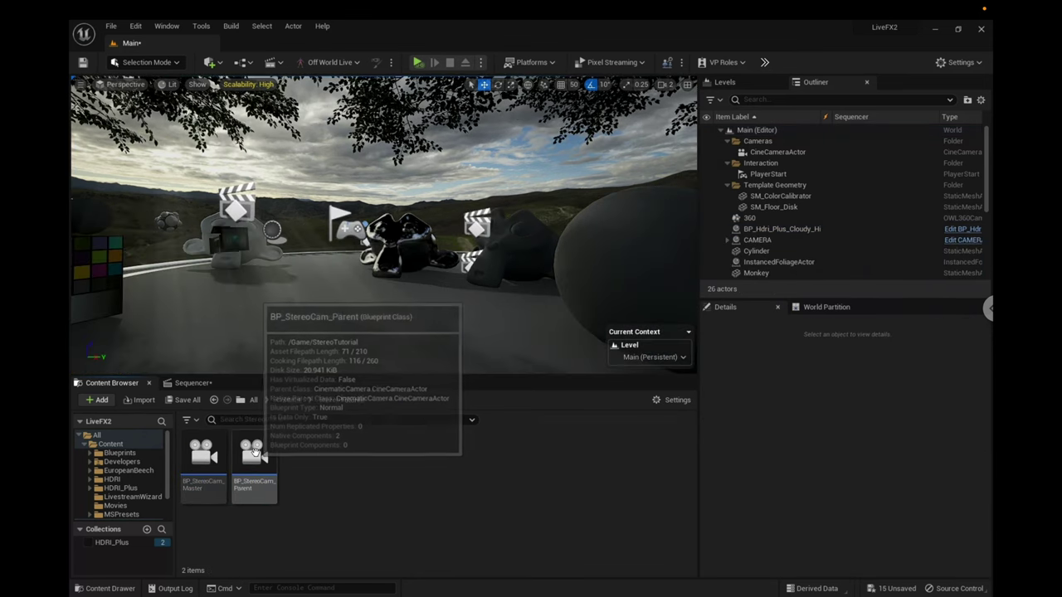
Place BP_StereoCam_Parent in the level, clear the property filter, and reset the actor's location to 0, 0, 0
drag(253, 456, 304, 193)
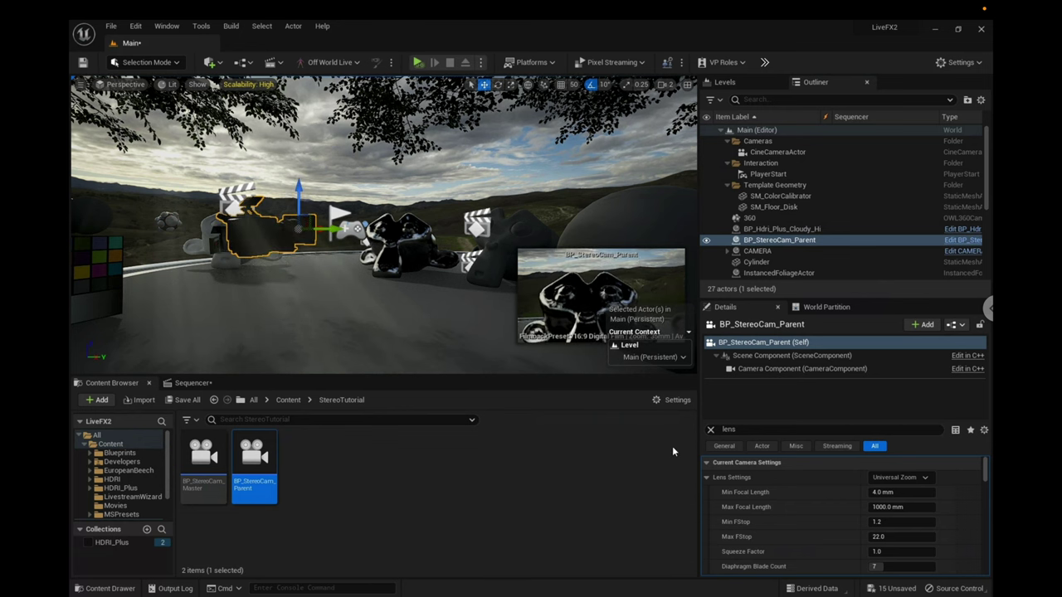
click(711, 430)
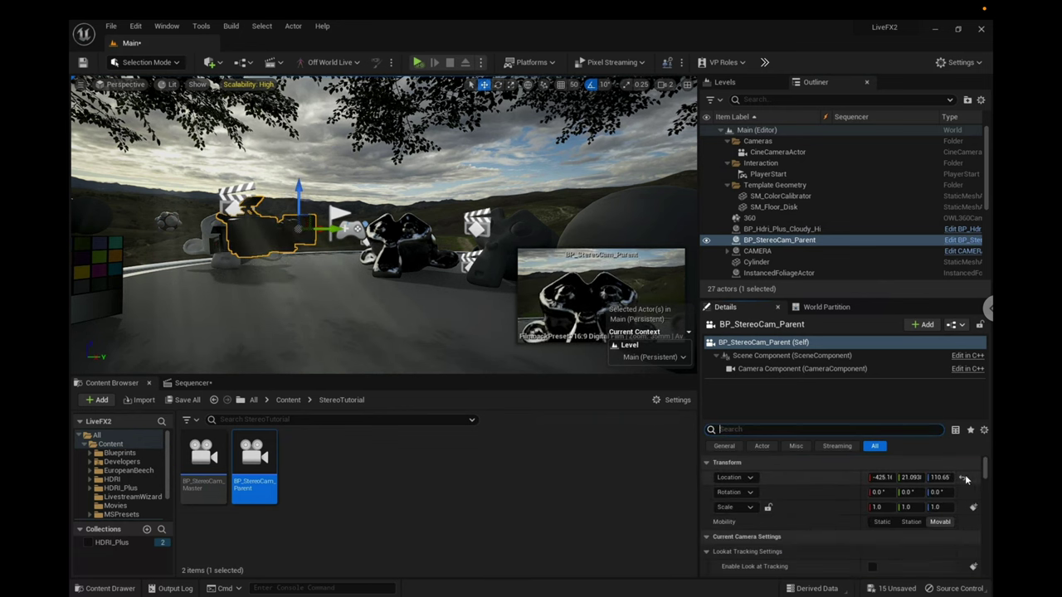
click(961, 477)
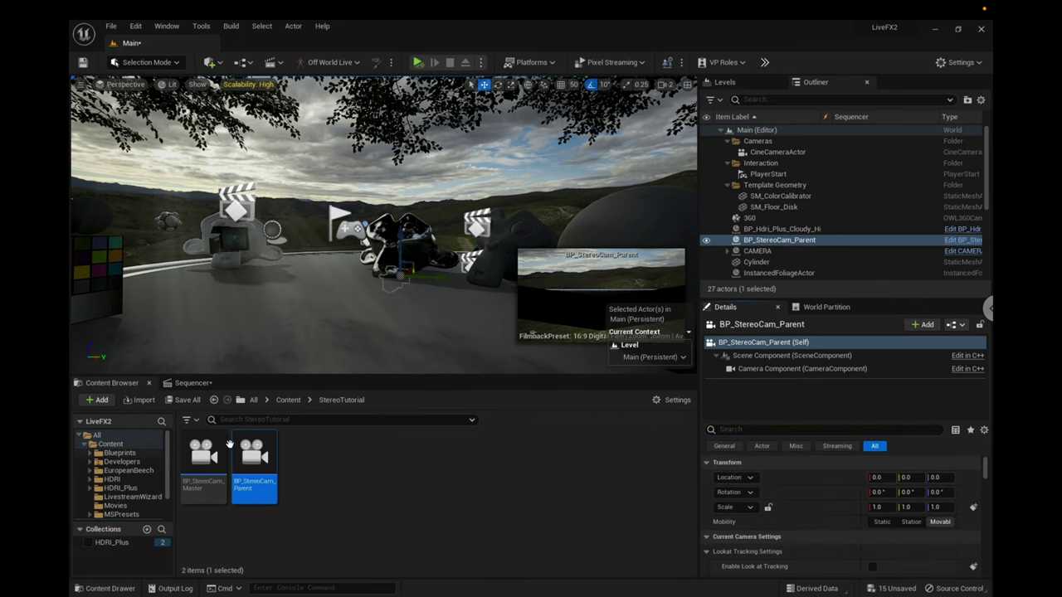
Place BP_StereoCam_Master in the level with its location reset to the origin and rename the actor BP_StereoCam_Master_L
click(197, 461)
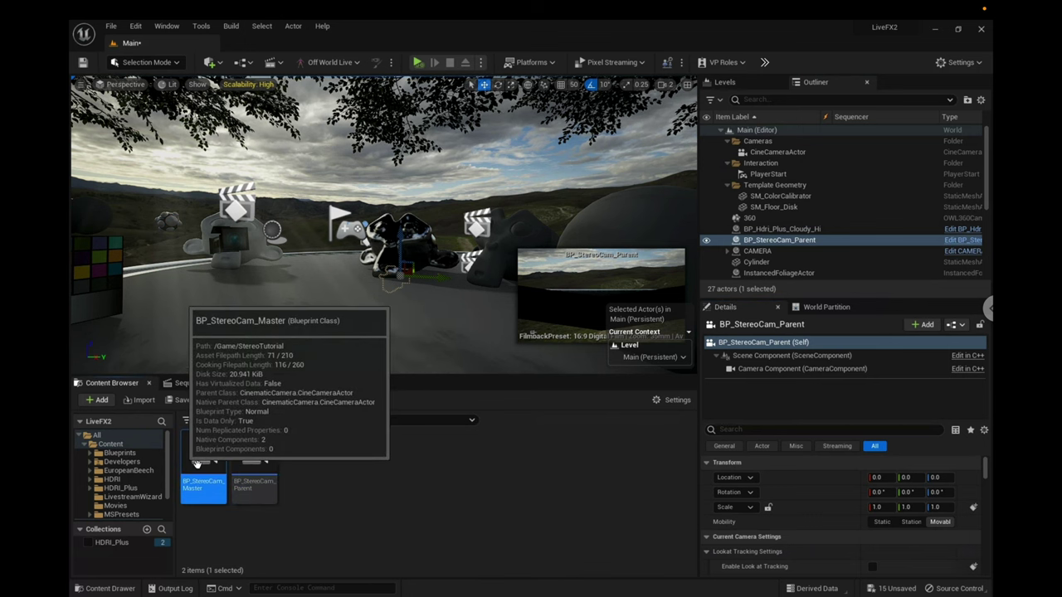
drag(198, 461, 264, 317)
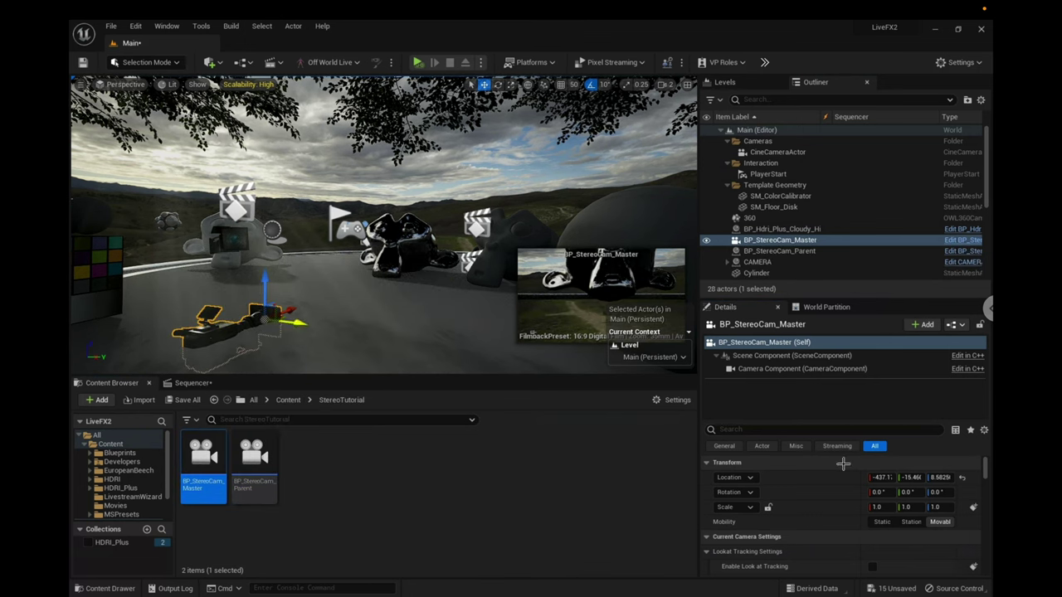
click(961, 477)
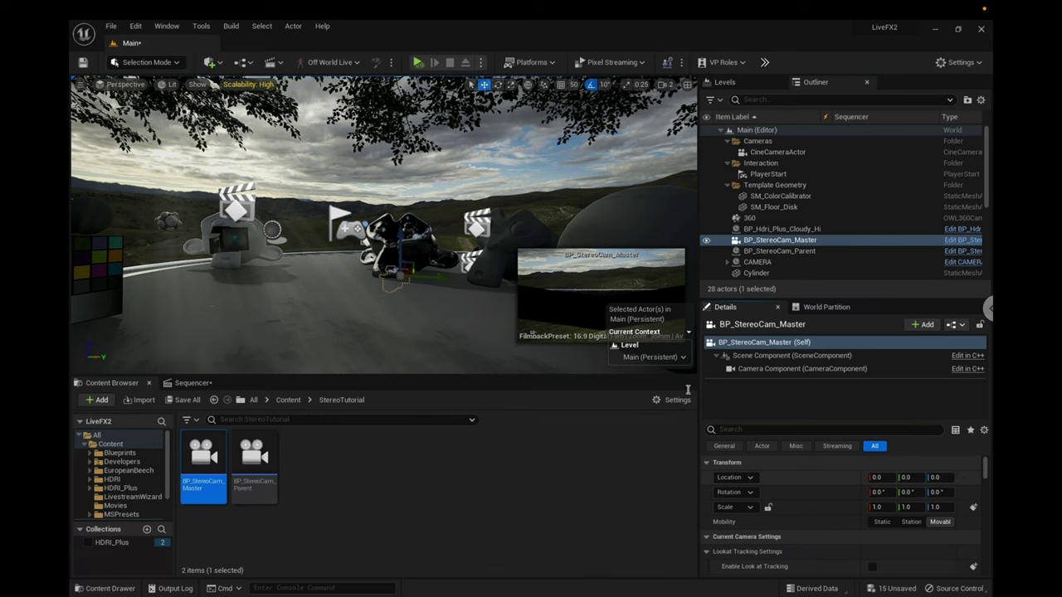
click(816, 240)
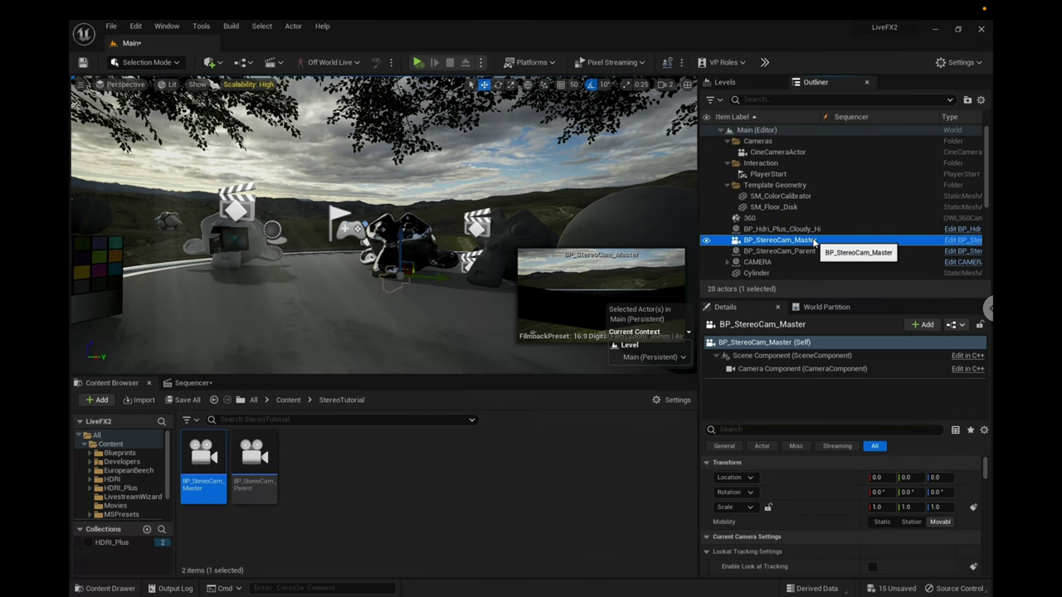
click(815, 240)
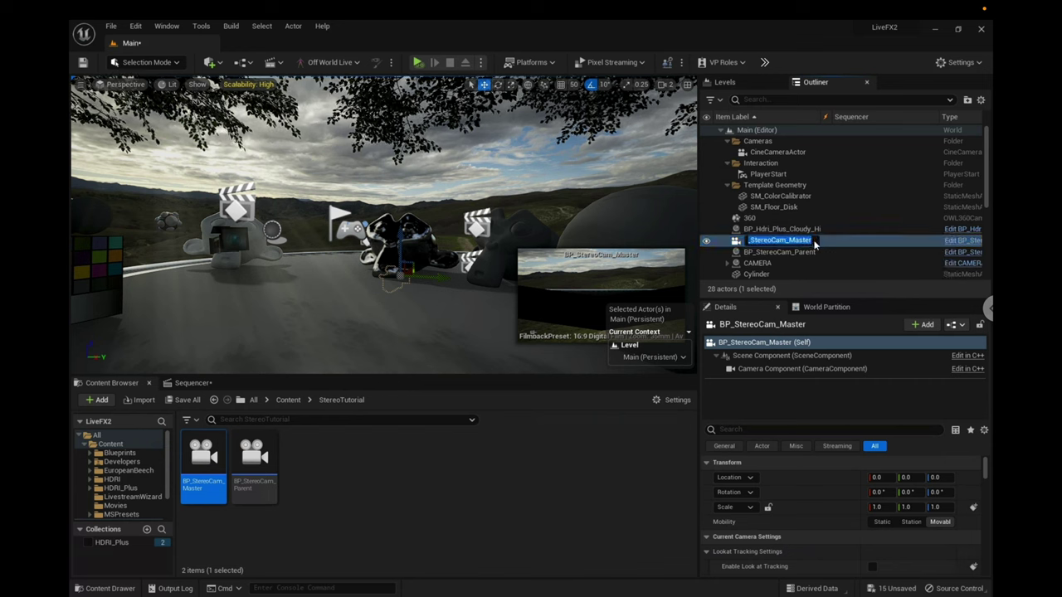
click(809, 241)
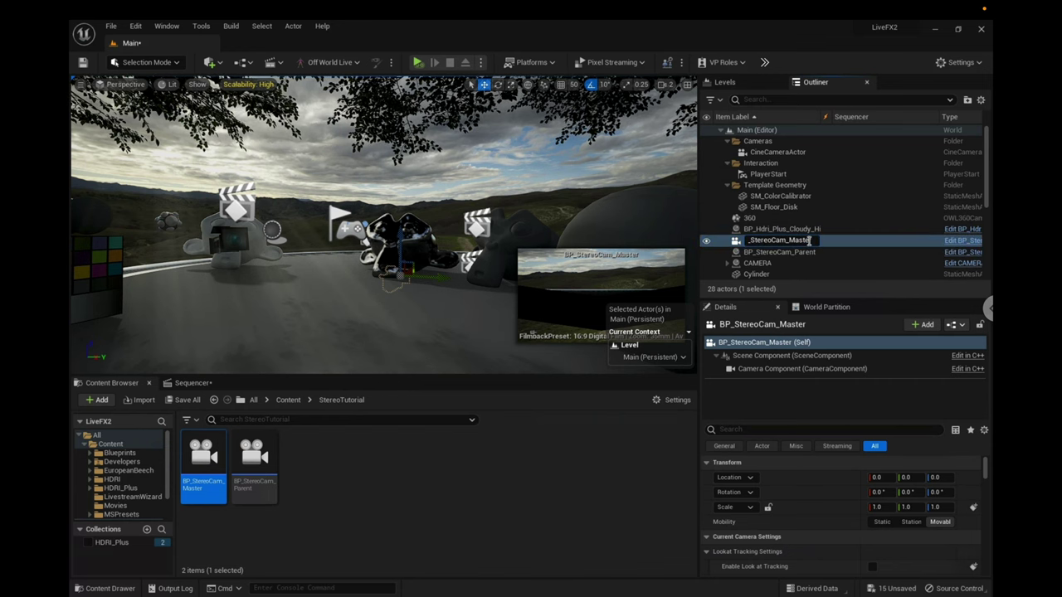
text(_L)
key(Return)
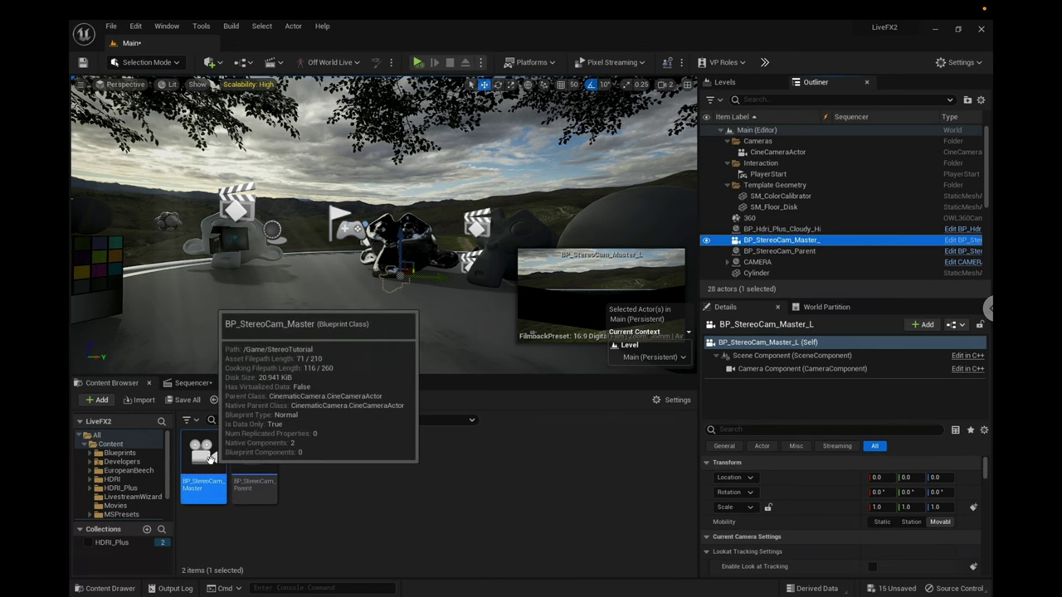
Place a second BP_StereoCam_Master in the level, rename it BP_StereoCam_Master_R, and reset its location to the origin, matching the left camera
drag(207, 463, 304, 307)
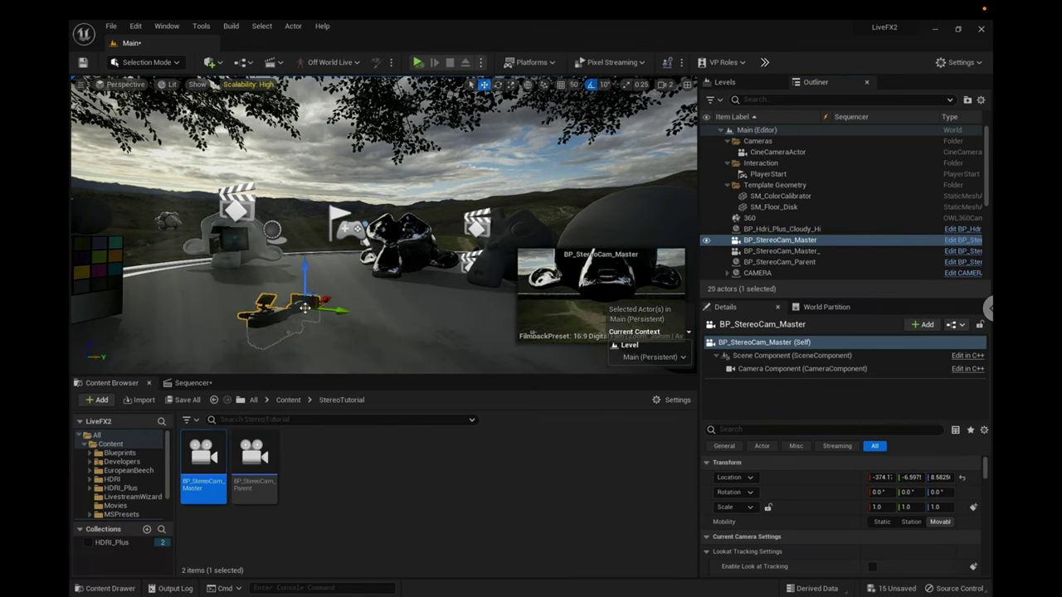
click(812, 241)
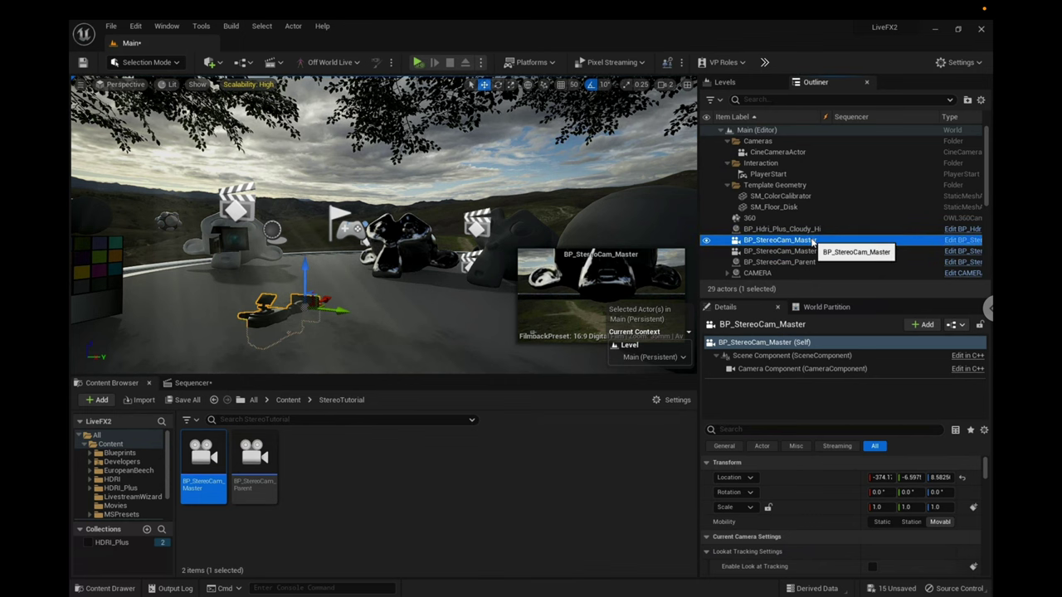
click(813, 240)
click(813, 240)
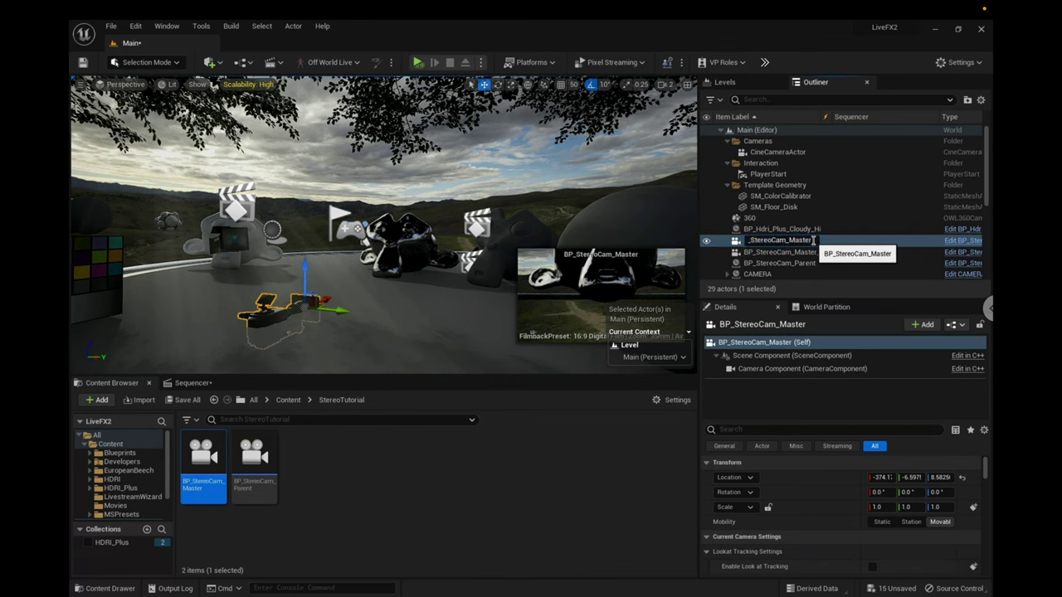
text(_R)
key(Return)
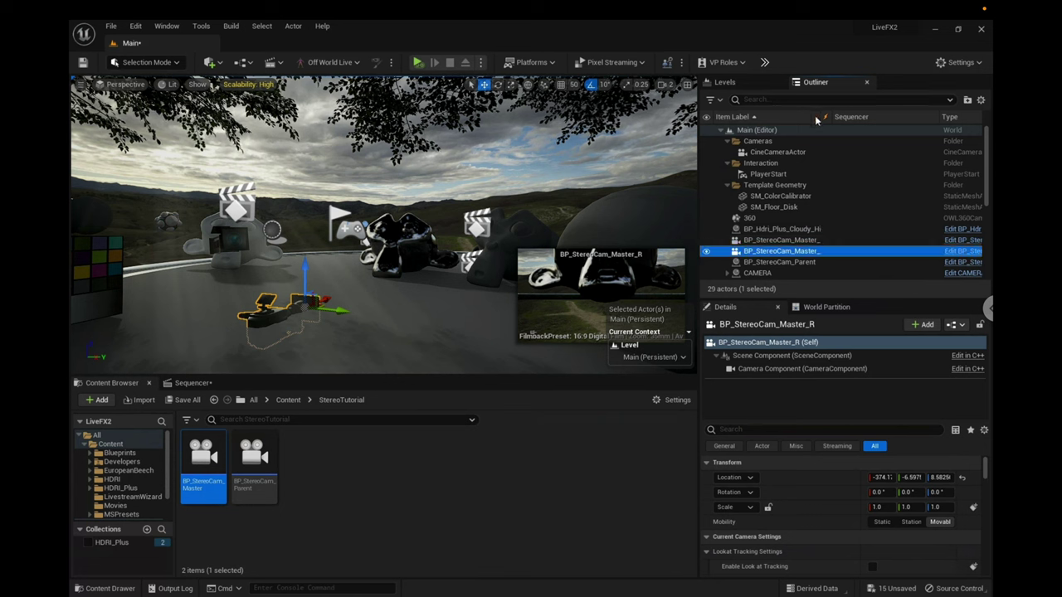
click(961, 477)
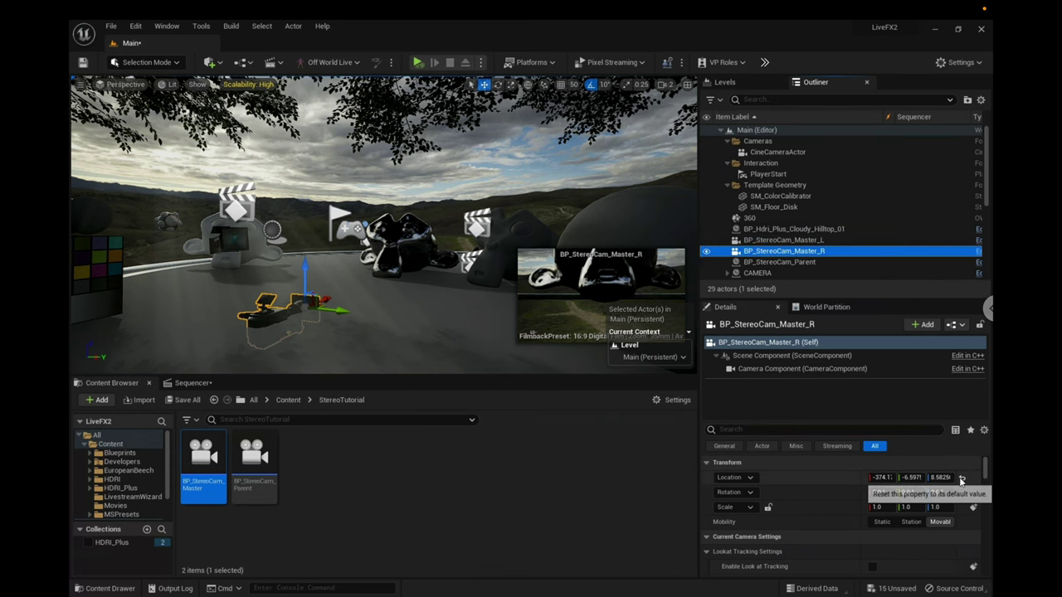
click(804, 240)
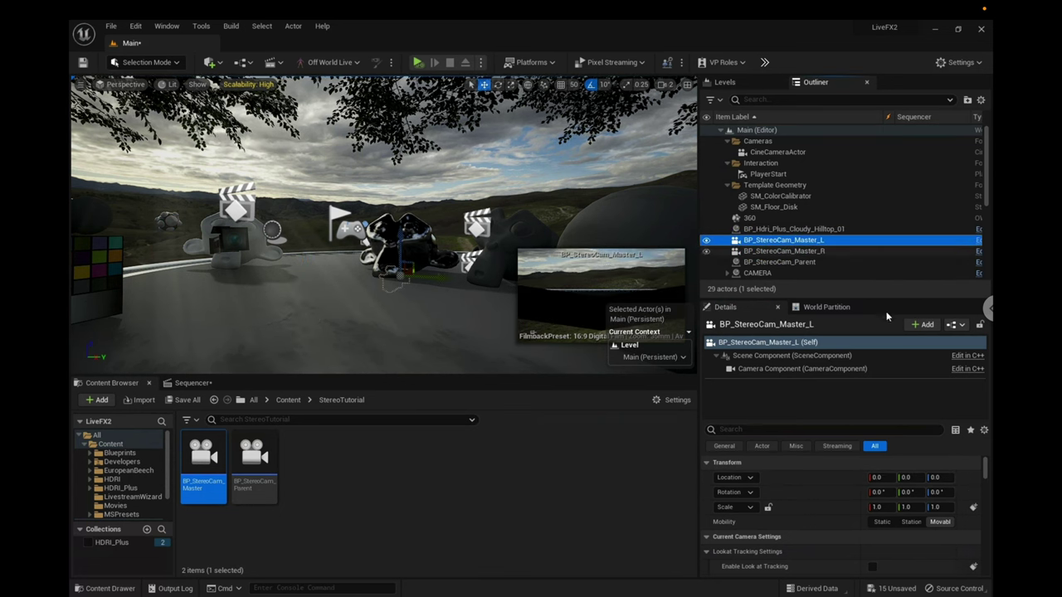
click(805, 251)
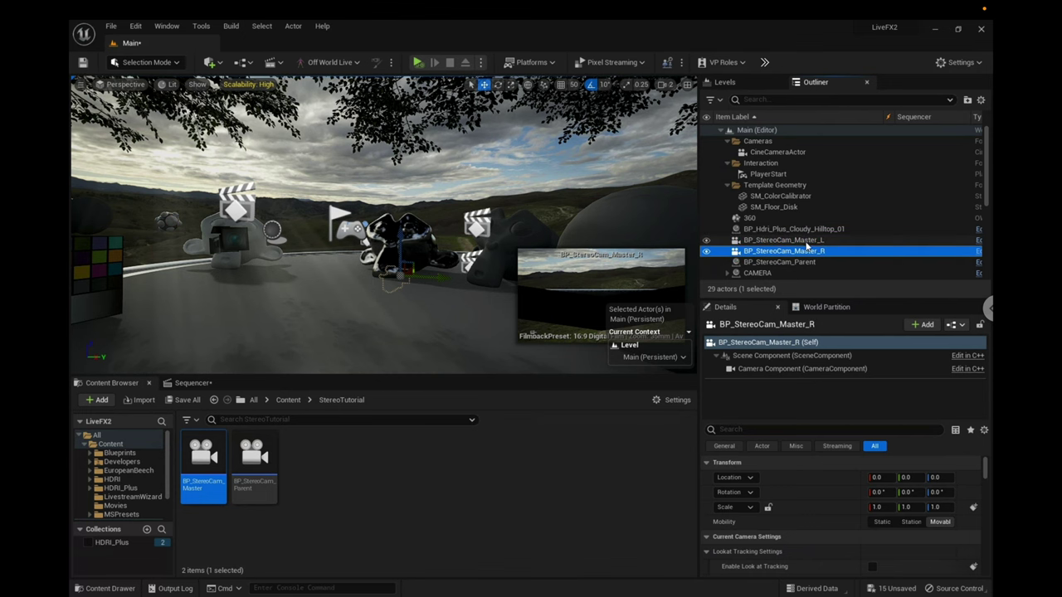
click(802, 241)
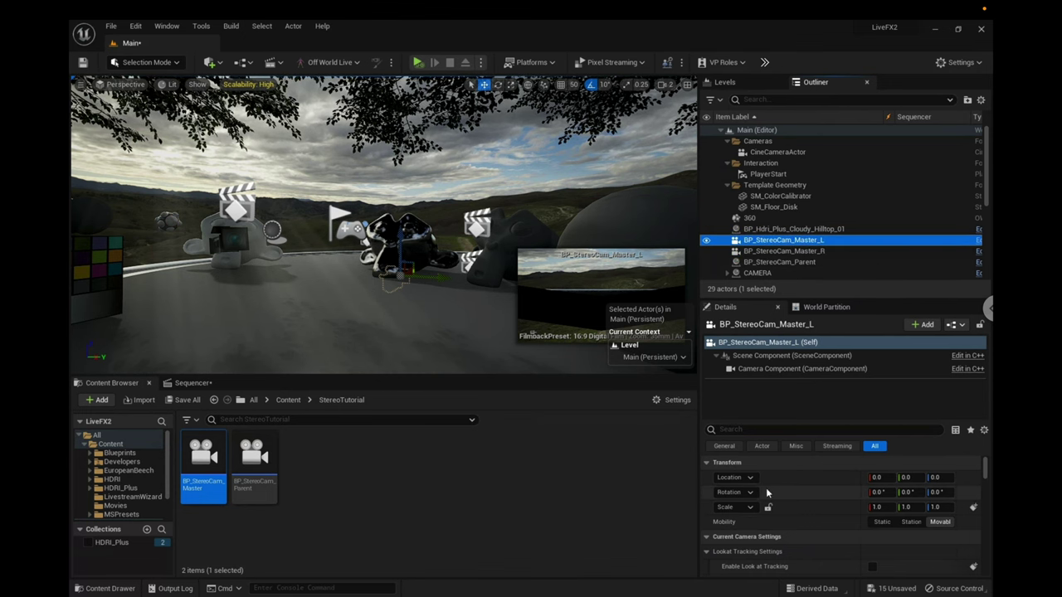
Set the Y location of BP_StereoCam_Master_L to -3.15 and that of BP_StereoCam_Master_R to 3.15
click(908, 478)
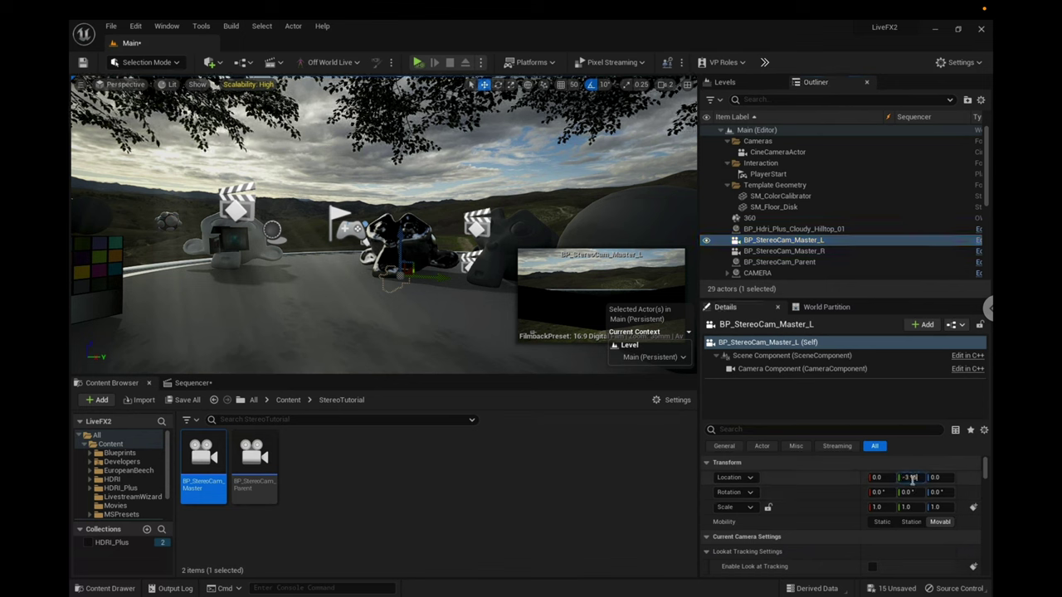
text(-3.15)
click(790, 253)
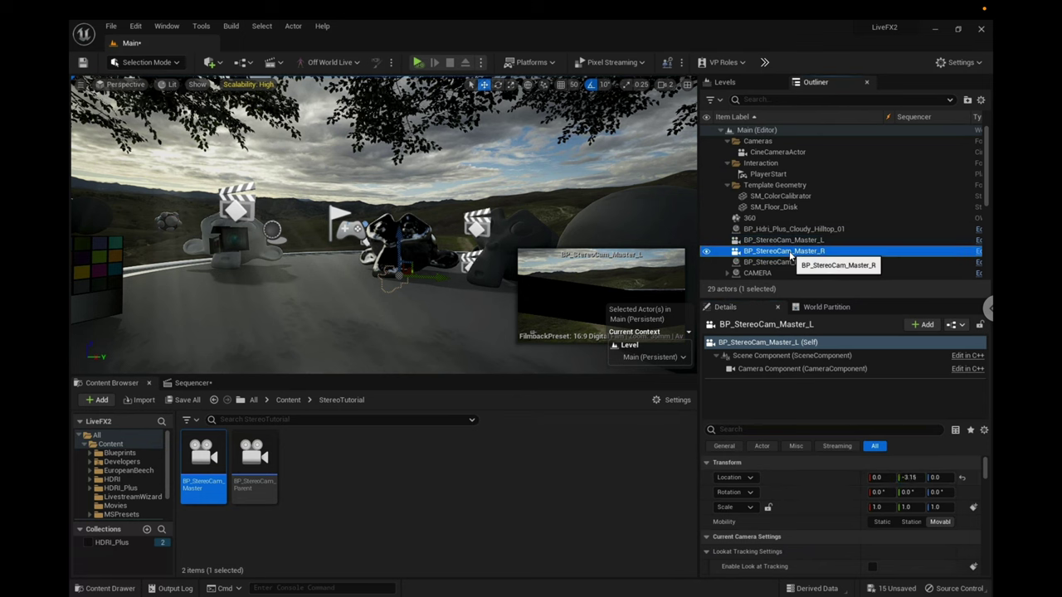
click(909, 478)
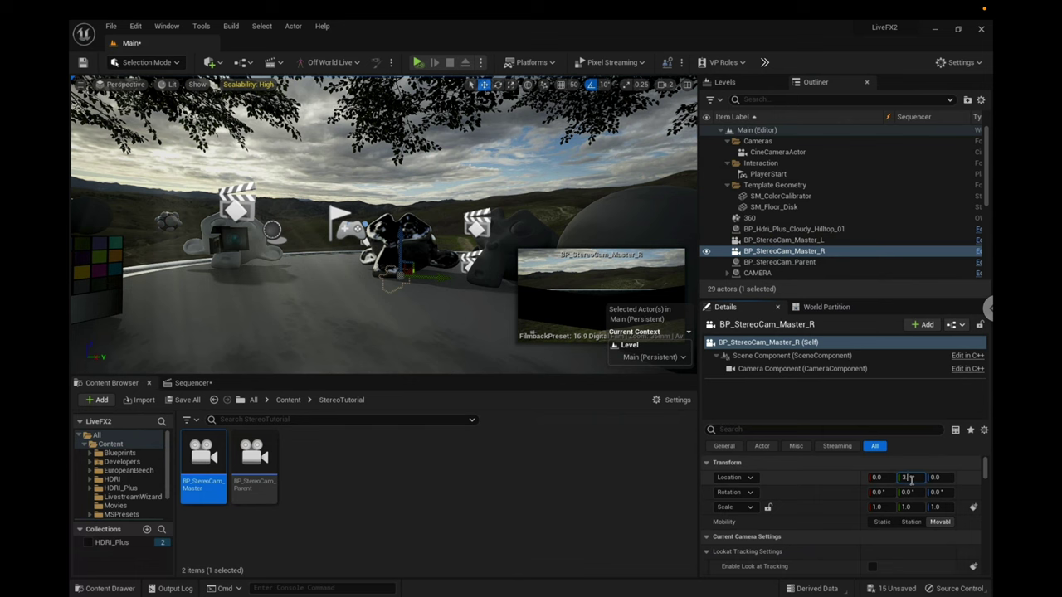
double_click(915, 479)
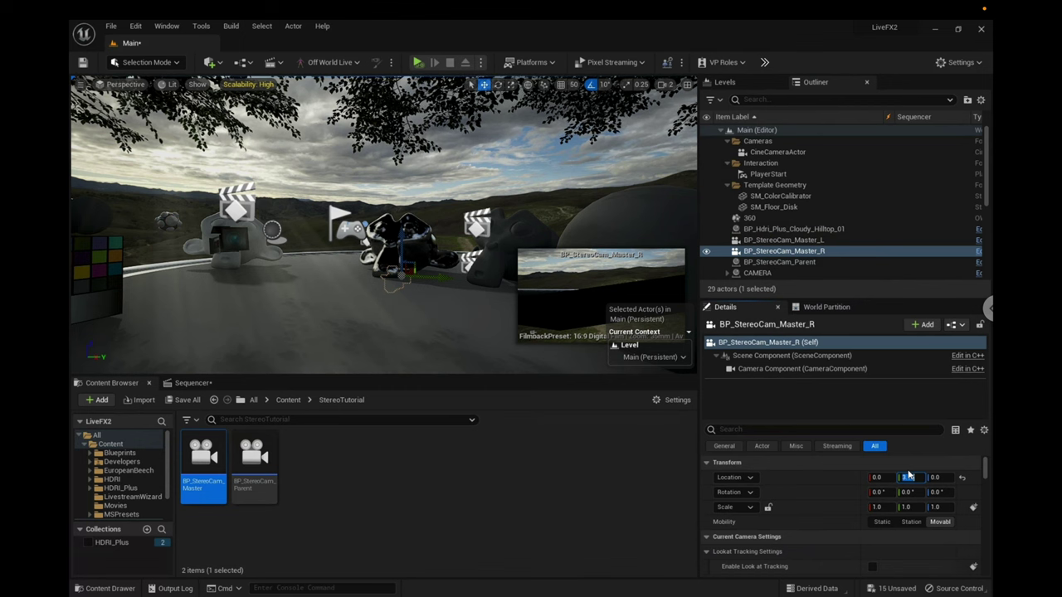
key(Return)
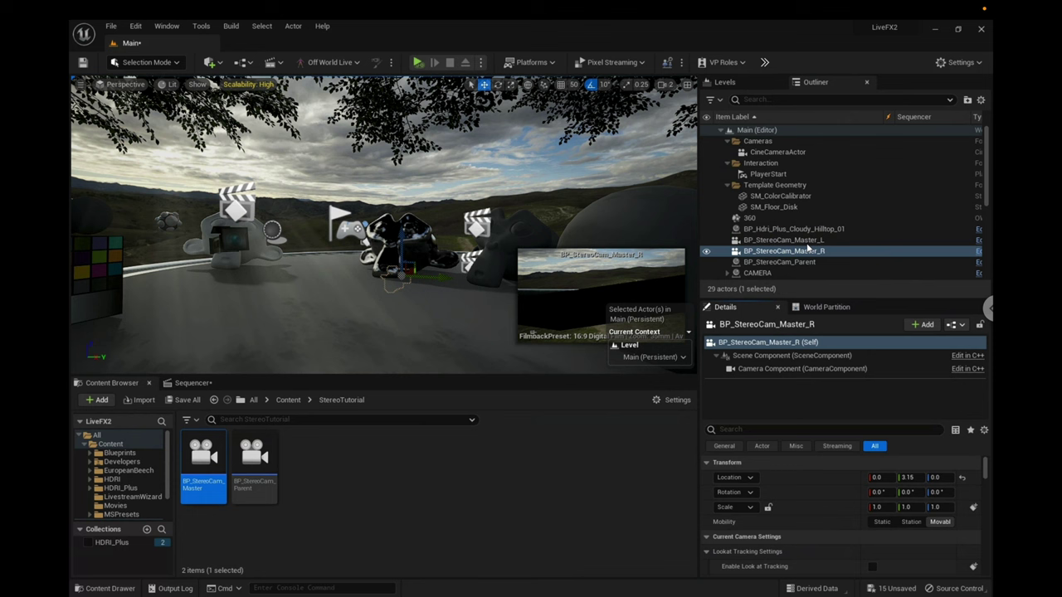
Attach BP_StereoCam_Master_L and BP_StereoCam_Master_R together to BP_StereoCam_Parent as children and check each one's preview
click(808, 241)
ctrl+click(809, 251)
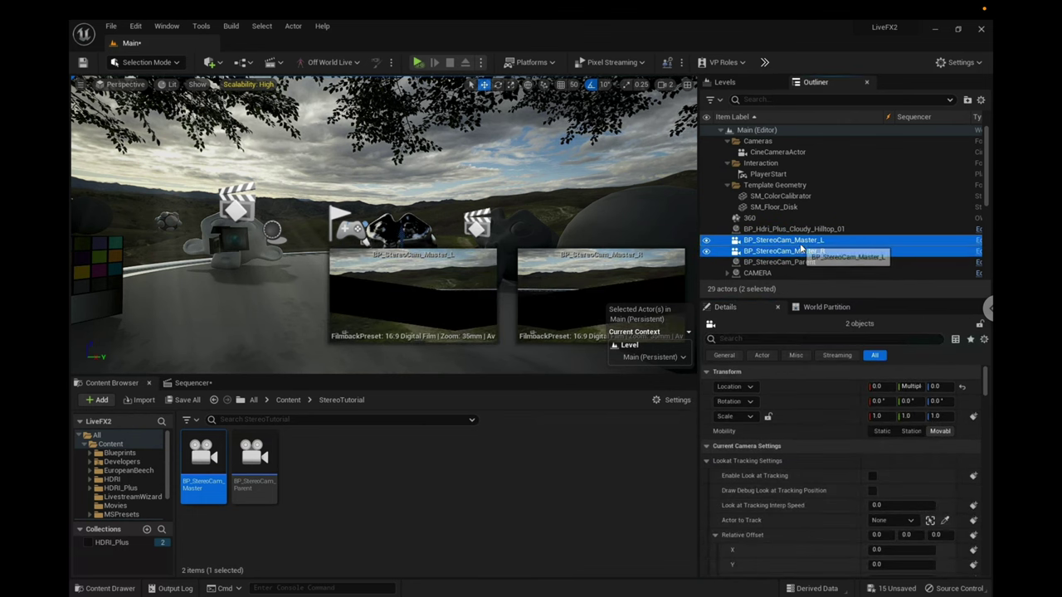
drag(809, 252, 785, 267)
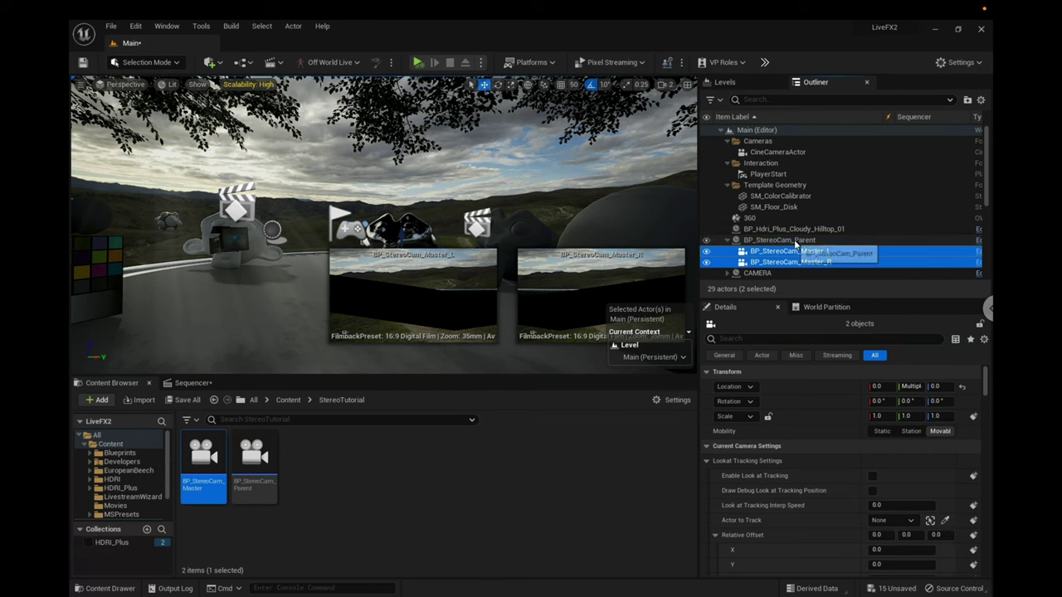
click(788, 240)
click(813, 252)
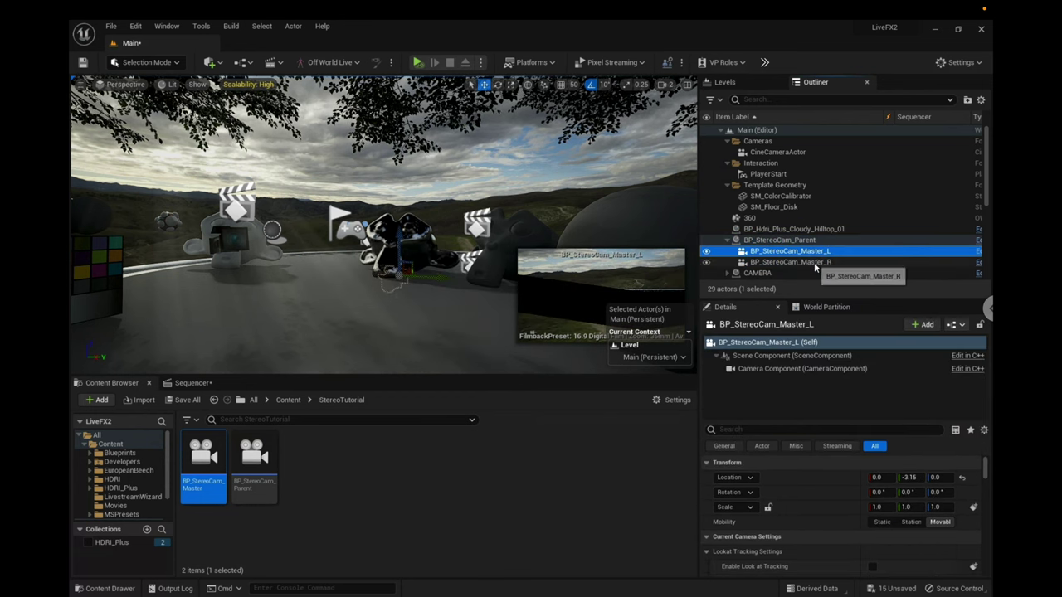
click(813, 262)
click(813, 252)
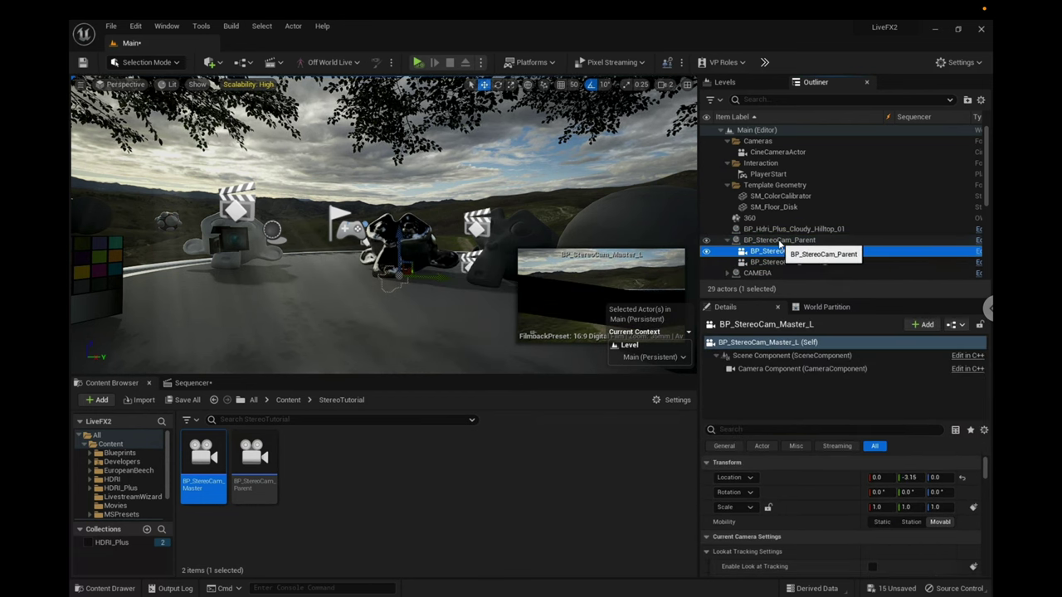
Raise and pull back BP_StereoCam_Parent, piloting it to face the chrome monkey head from about X -448, Y 0, Z 79
click(792, 240)
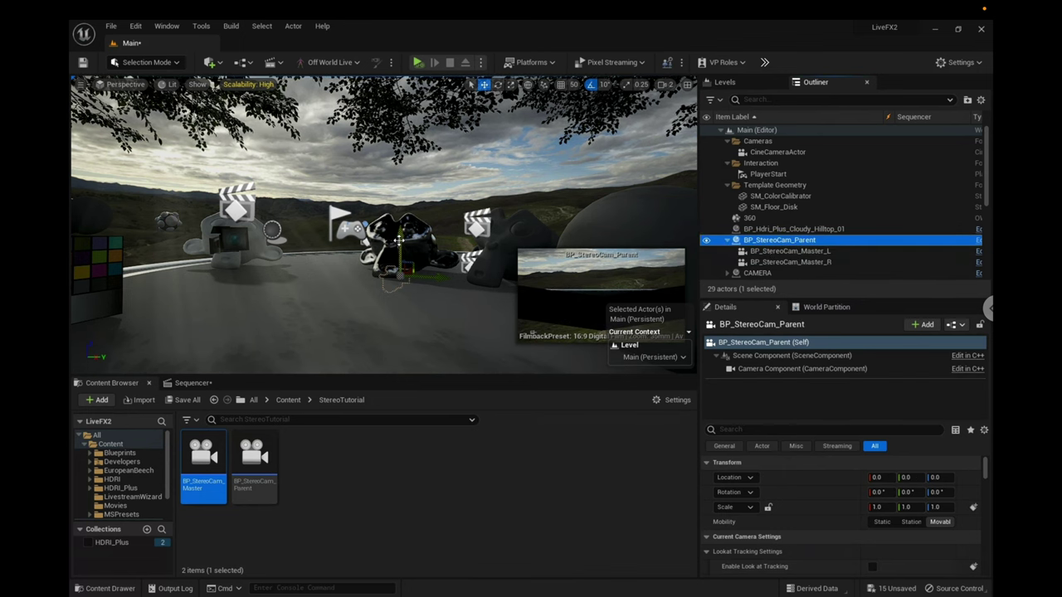
drag(395, 262, 218, 138)
click(126, 84)
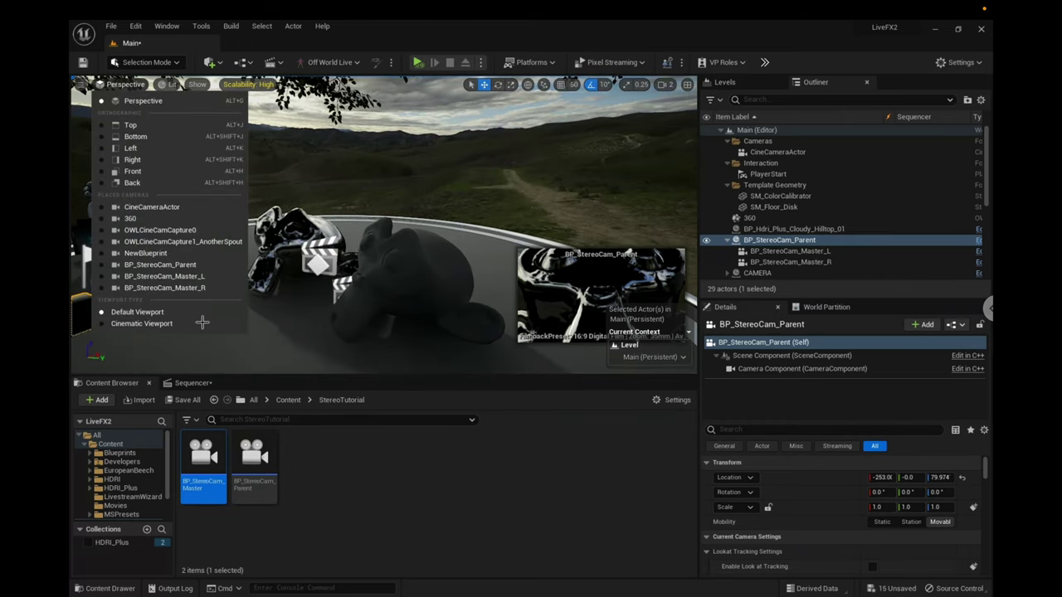
click(191, 266)
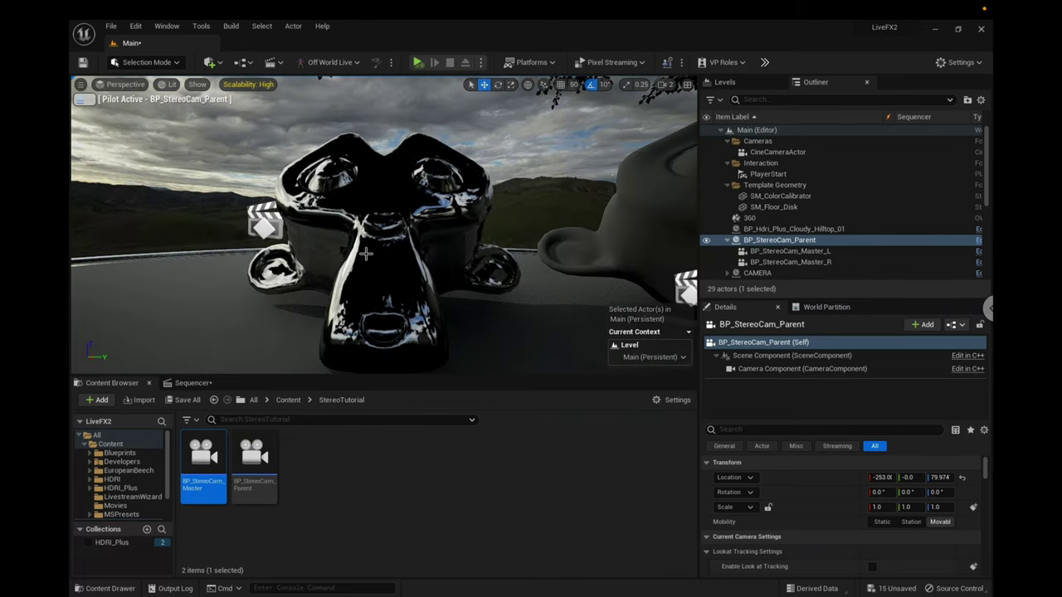
scroll(365, 254, down, 10)
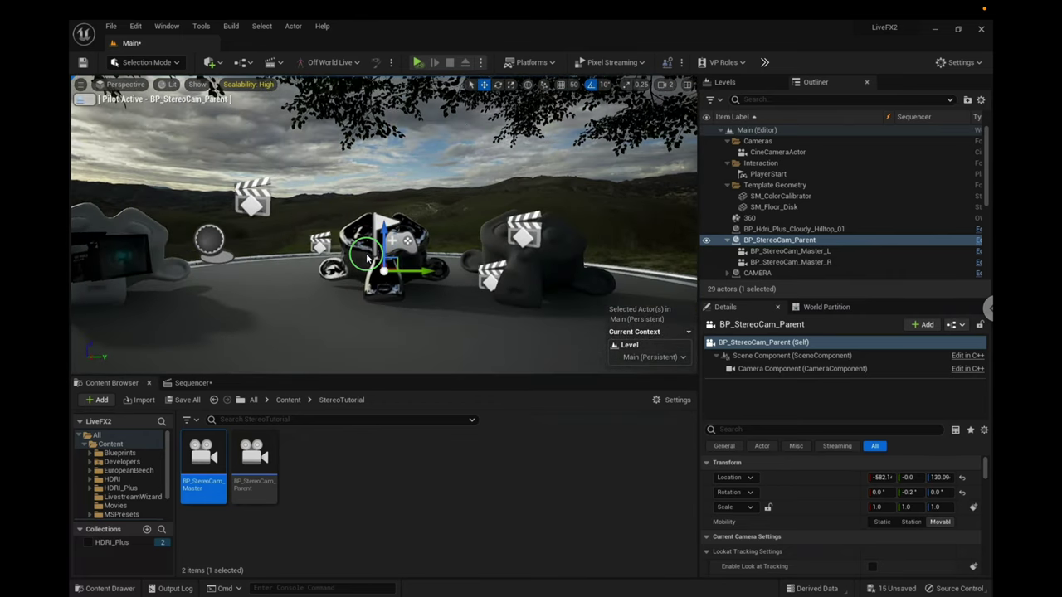
scroll(366, 256, up, 5)
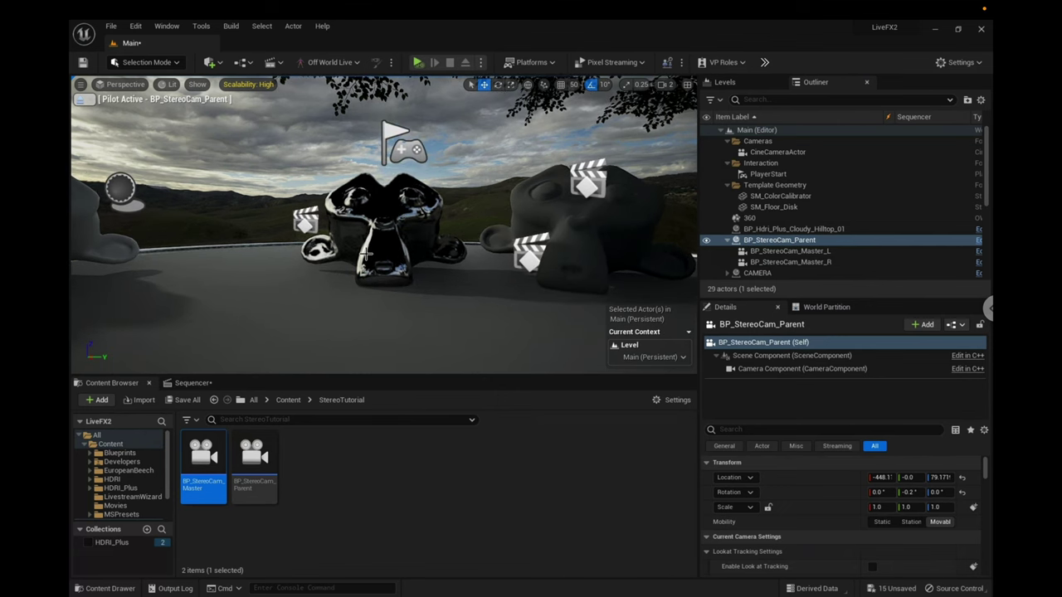
Compare the camera previews of BP_StereoCam_Master_L and BP_StereoCam_Master_R by selecting them alternately
click(863, 251)
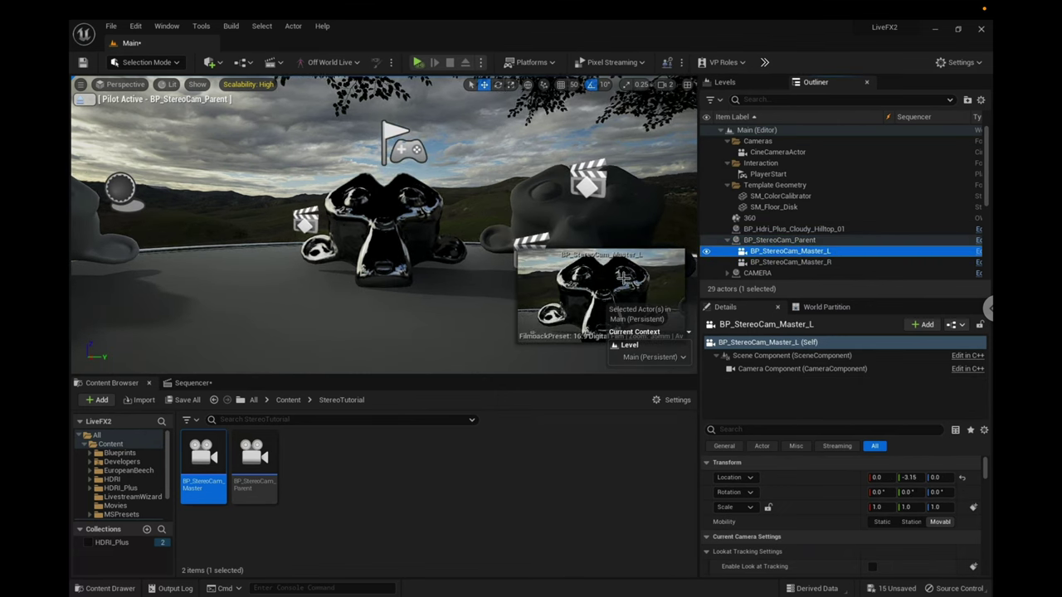
click(793, 262)
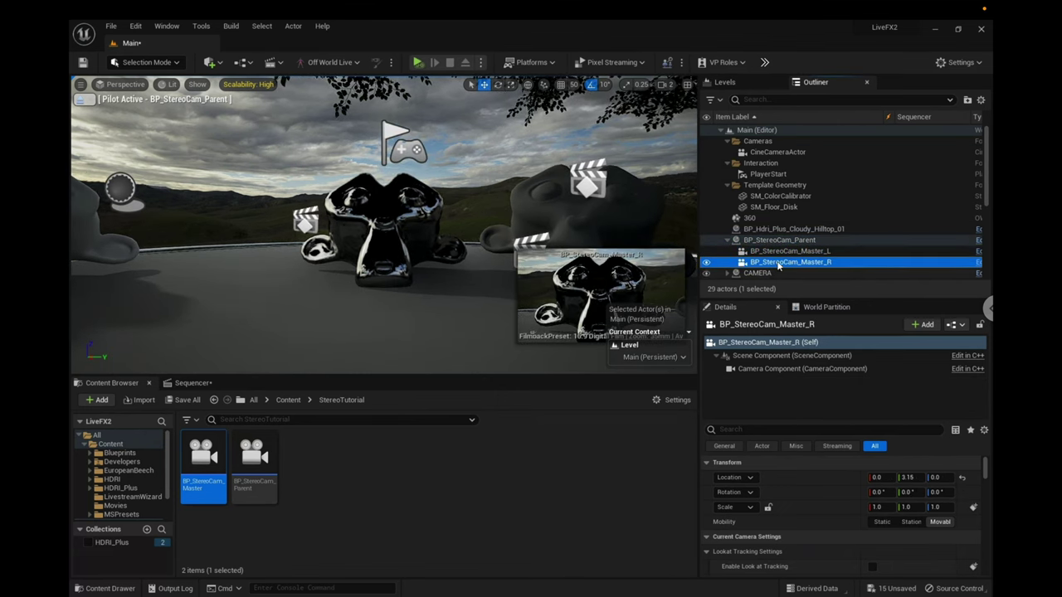
click(783, 252)
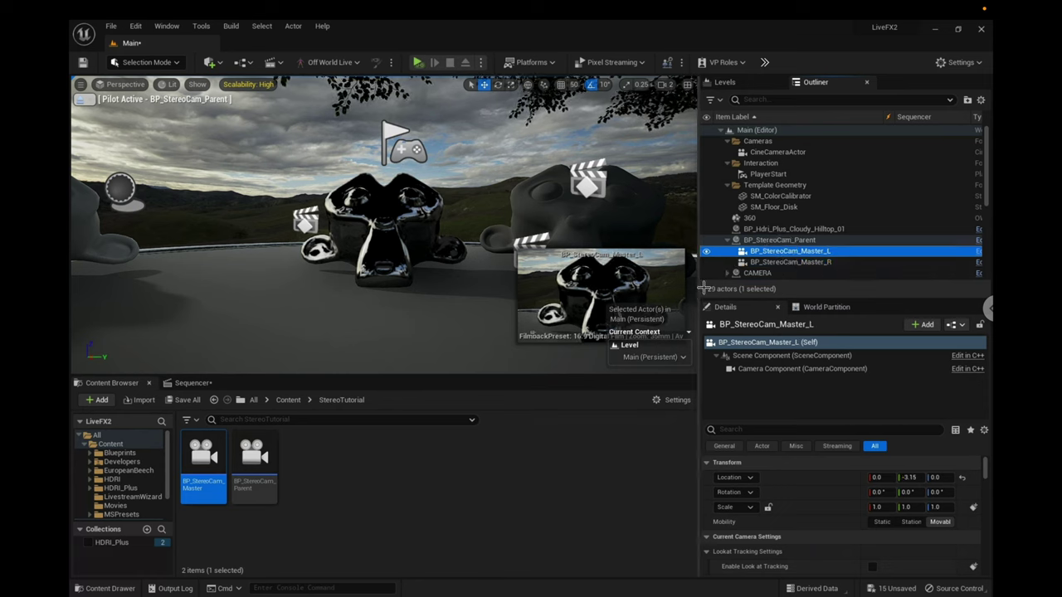
click(798, 262)
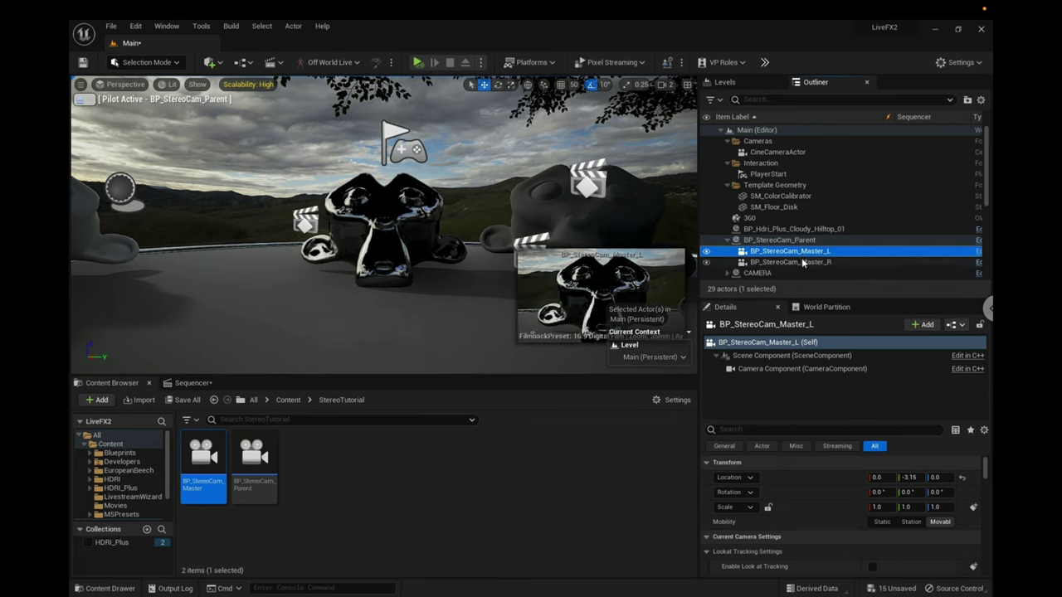
click(784, 251)
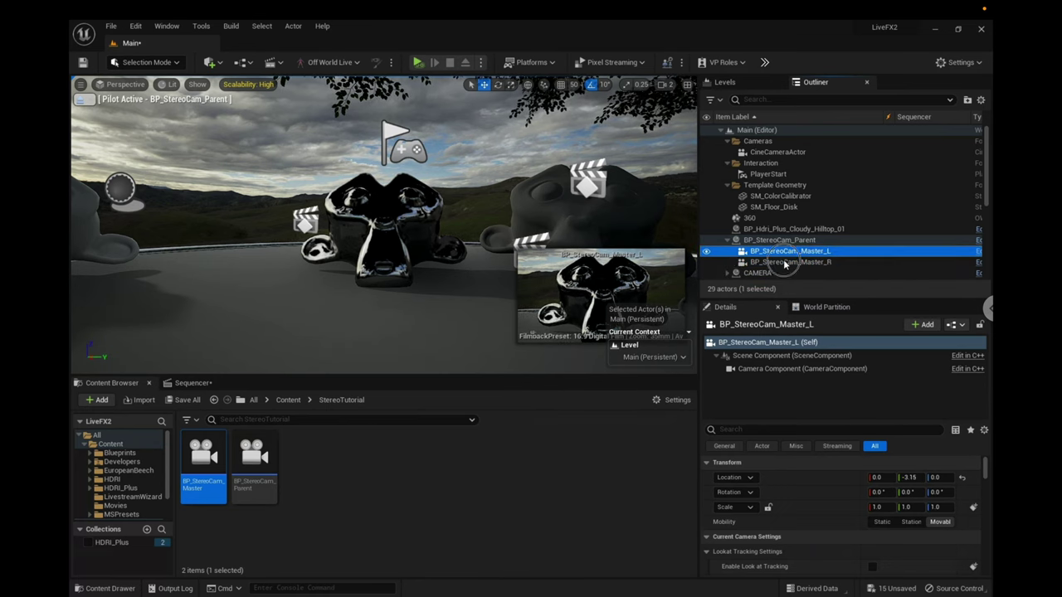
click(796, 262)
click(846, 250)
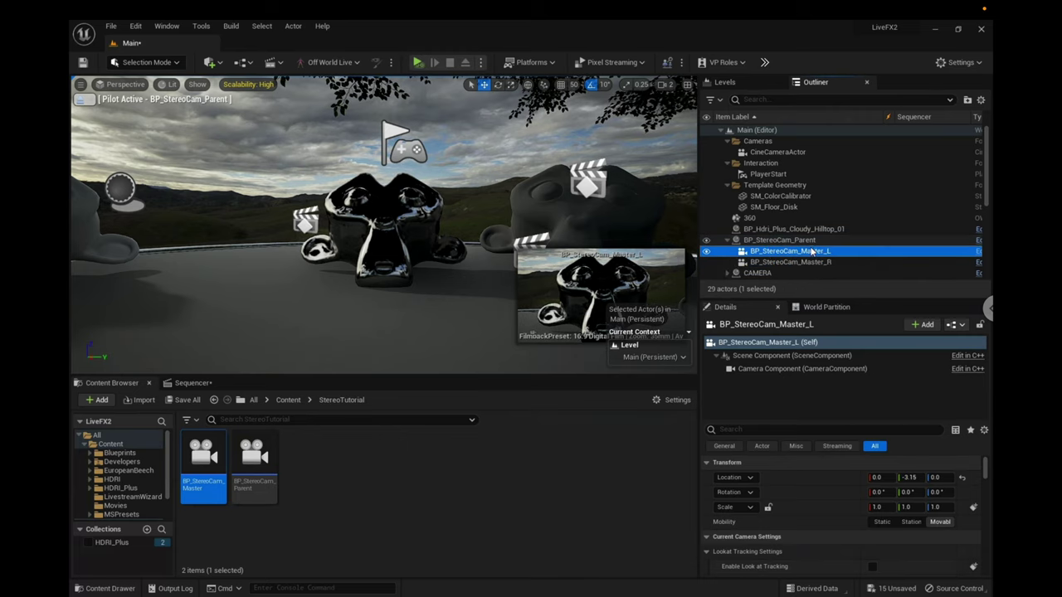
Turn BP_StereoCam_Parent to a yaw of about -23.6° and stop piloting it to view the rig from outside
double_click(797, 240)
mouse_move(377, 281)
right_down()
mouse_move(387, 296)
mouse_move(327, 314)
mouse_move(379, 270)
right_up()
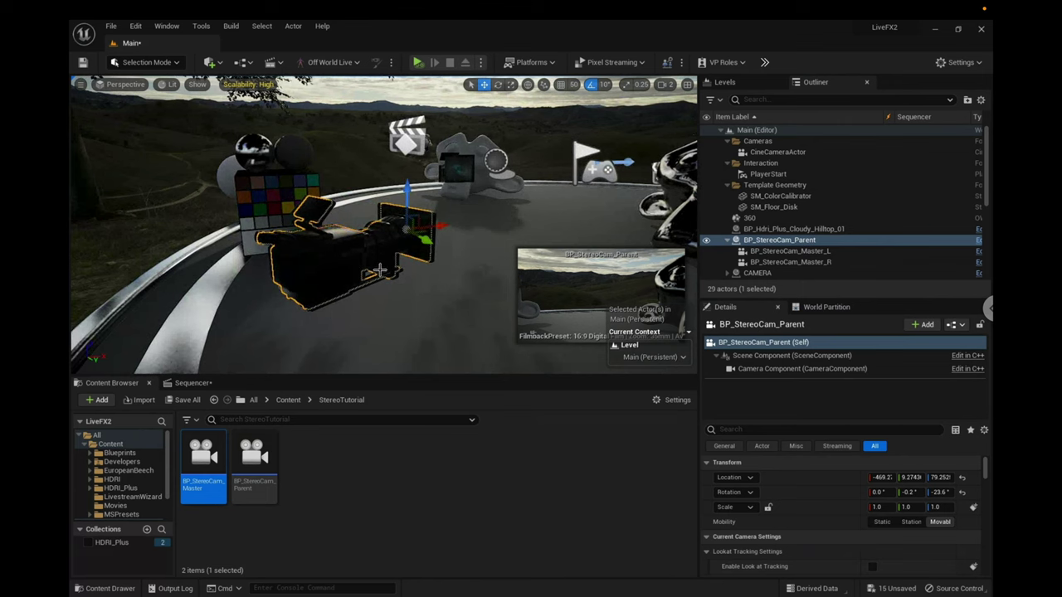
Try moving BP_StereoCam_Master_L away from the rest of the rig, and undo the move
click(801, 251)
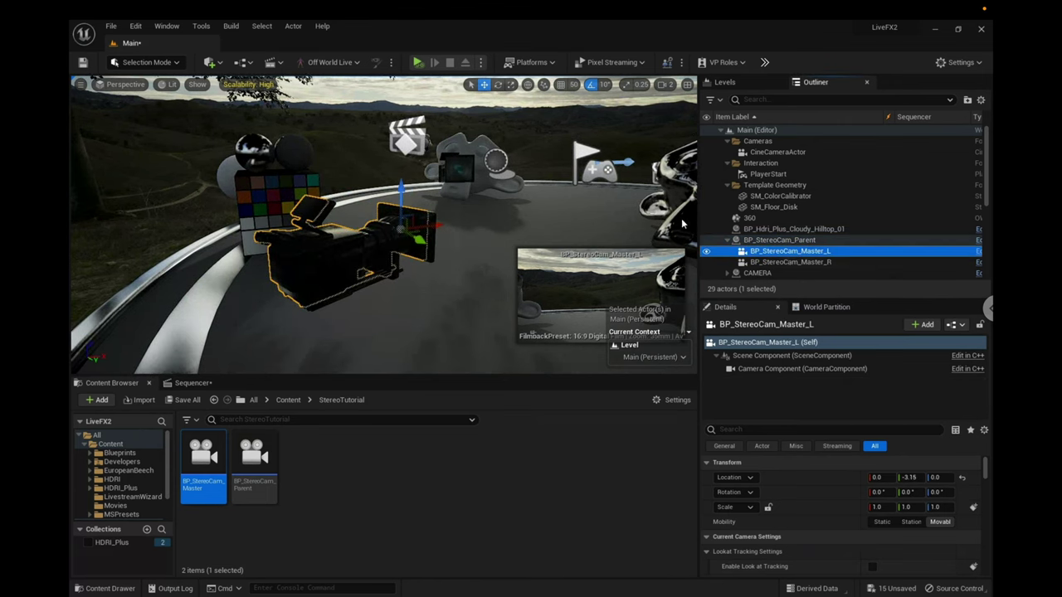
click(552, 214)
click(371, 277)
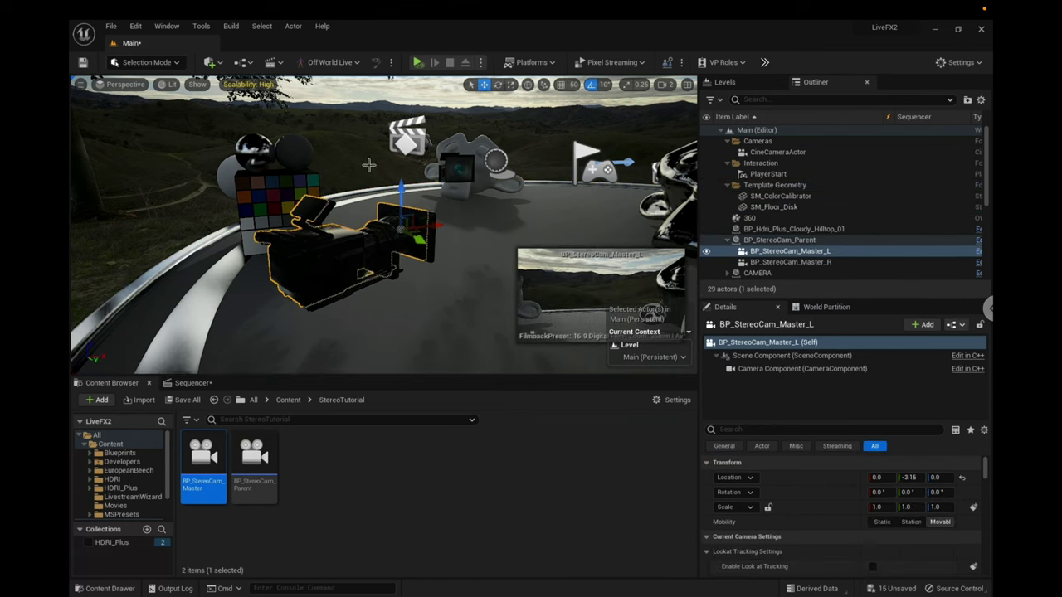
drag(423, 243, 332, 234)
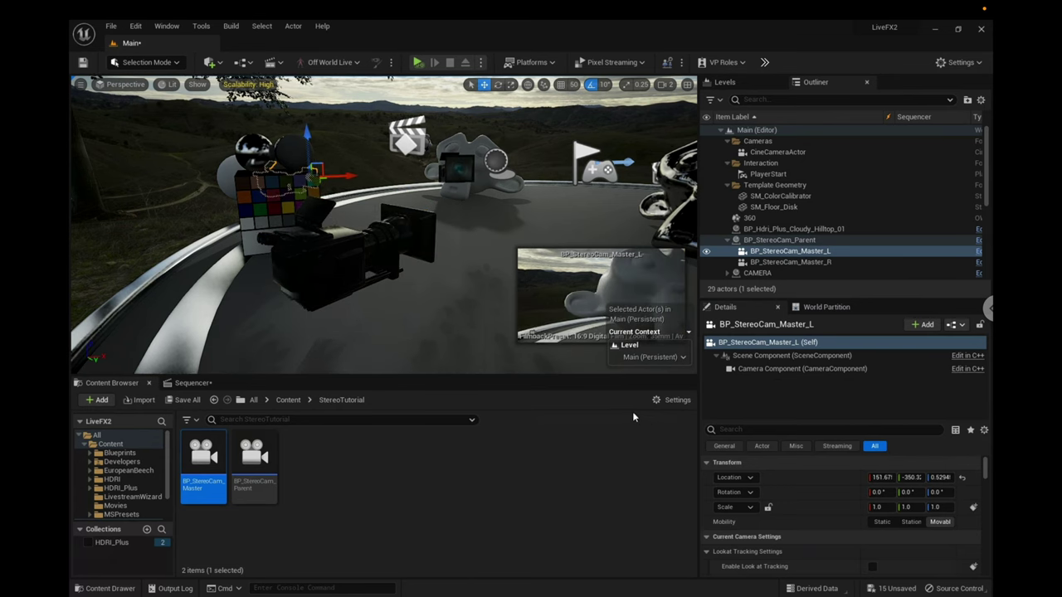
key(ctrl+z)
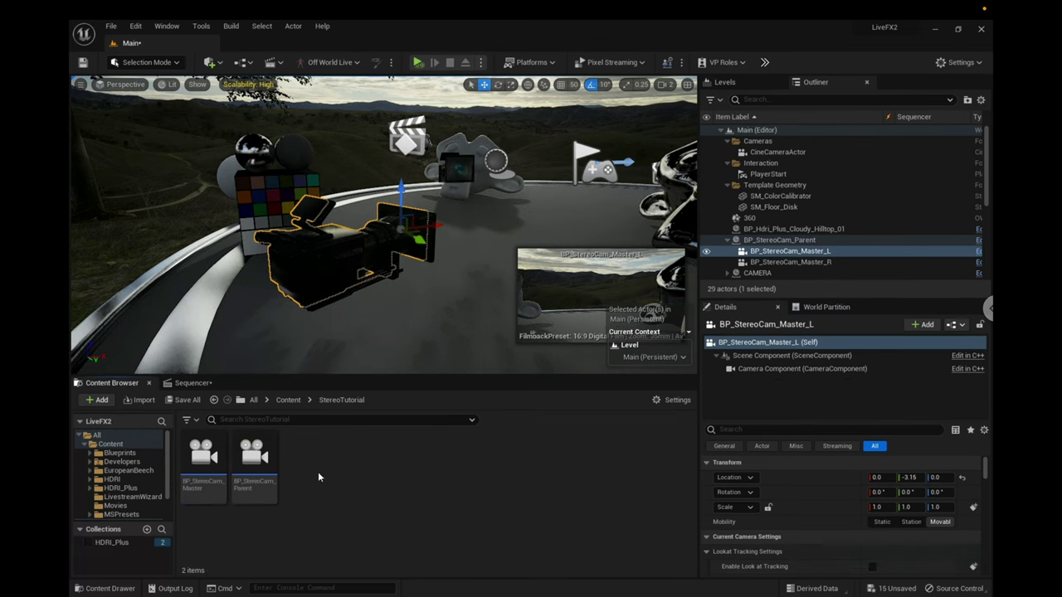
Clear the Camera Mesh in the BP_StereoCam_Master class defaults, compile the blueprint, and close its editor
double_click(206, 477)
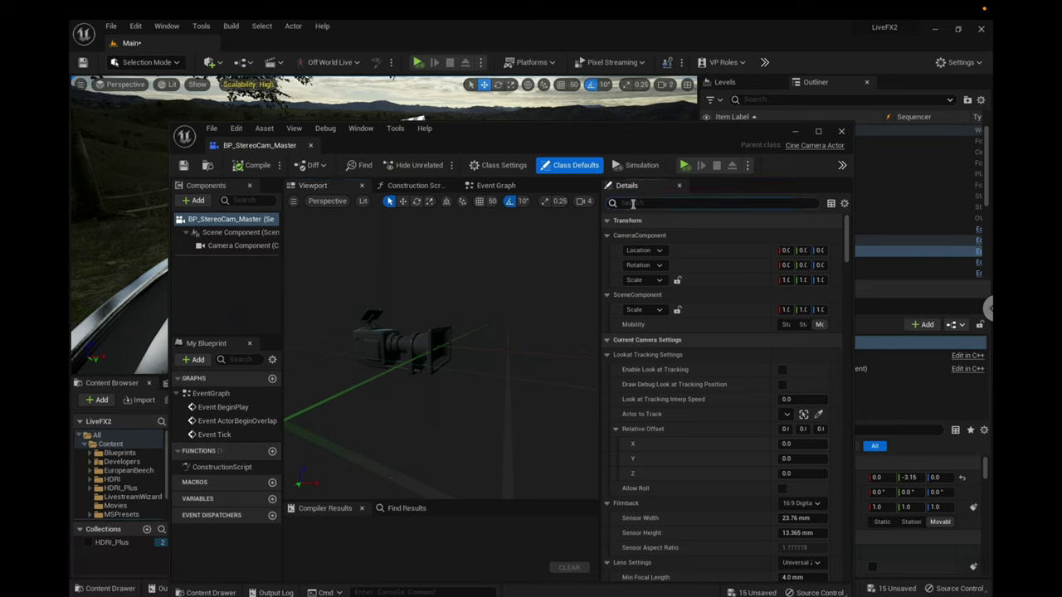
text(mesh)
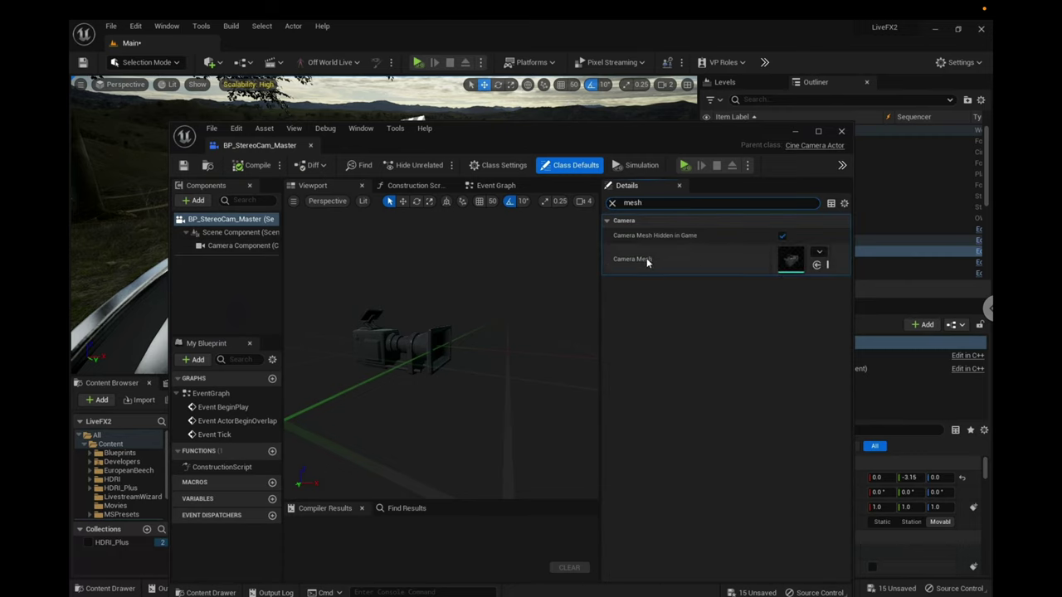
drag(602, 301, 516, 305)
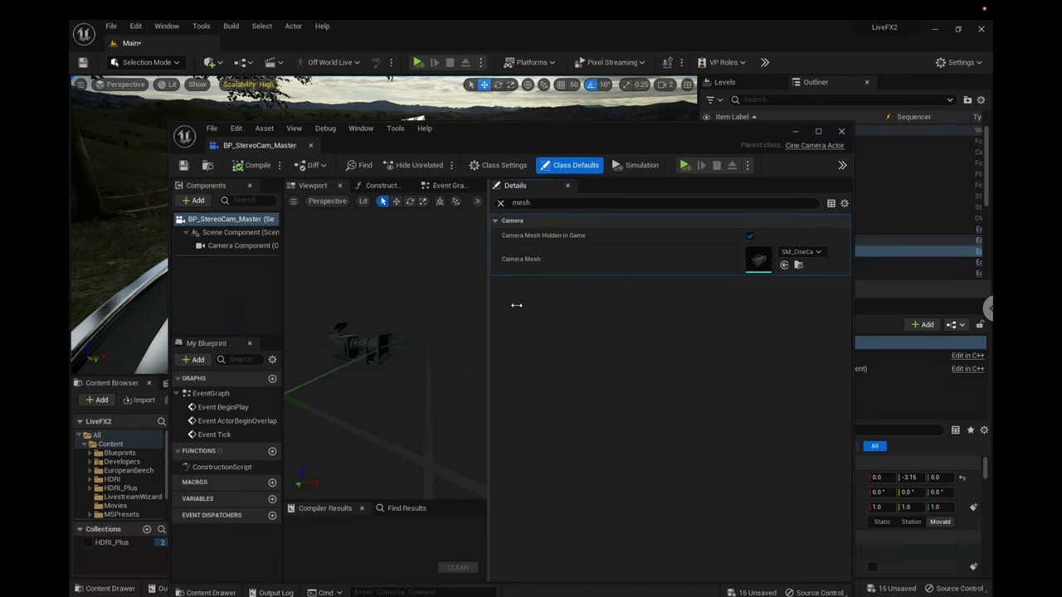
click(802, 253)
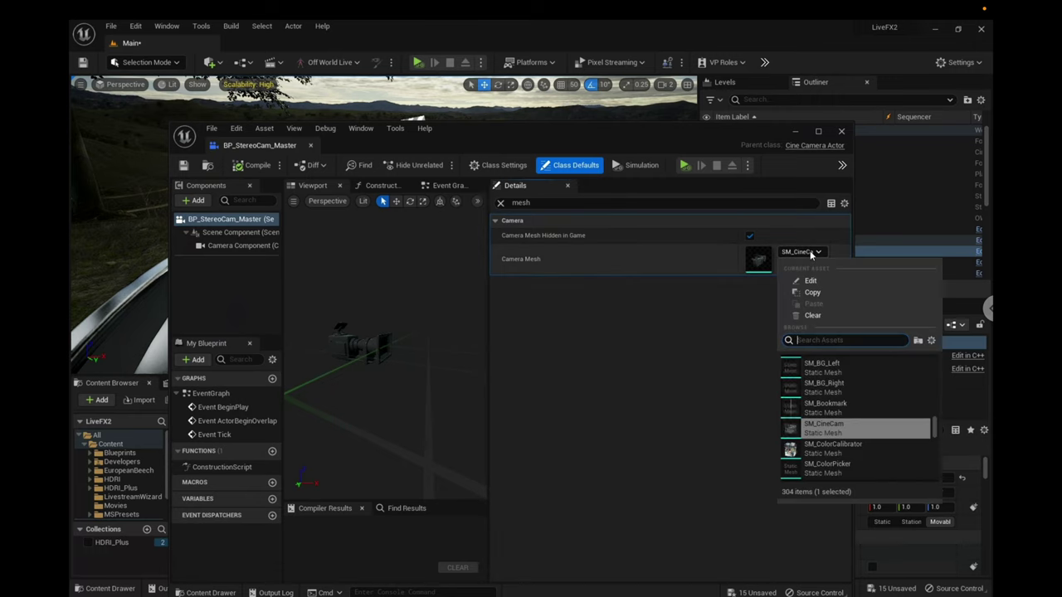
click(813, 315)
click(250, 165)
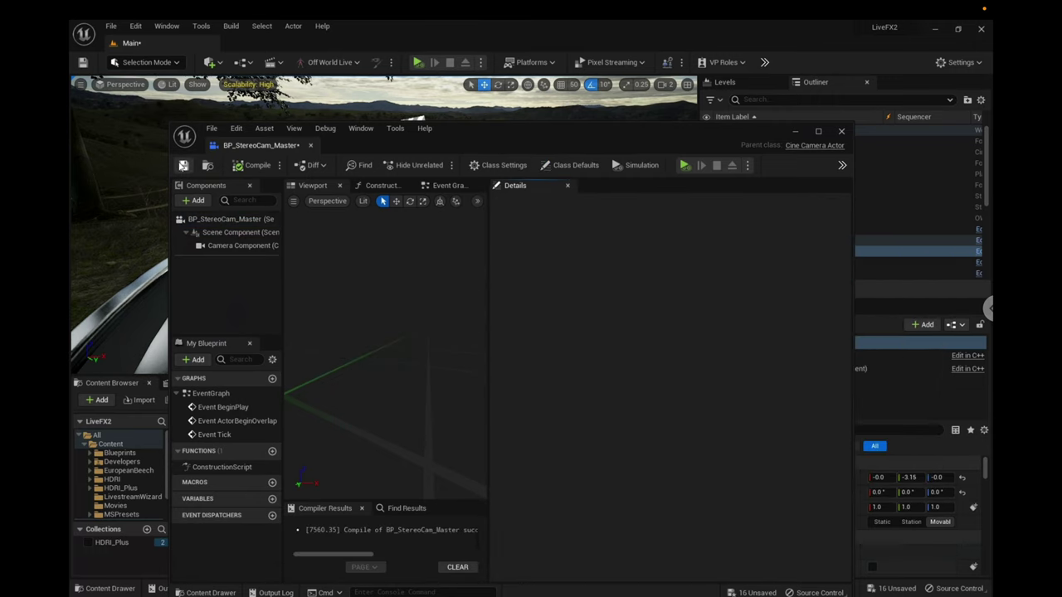
click(311, 145)
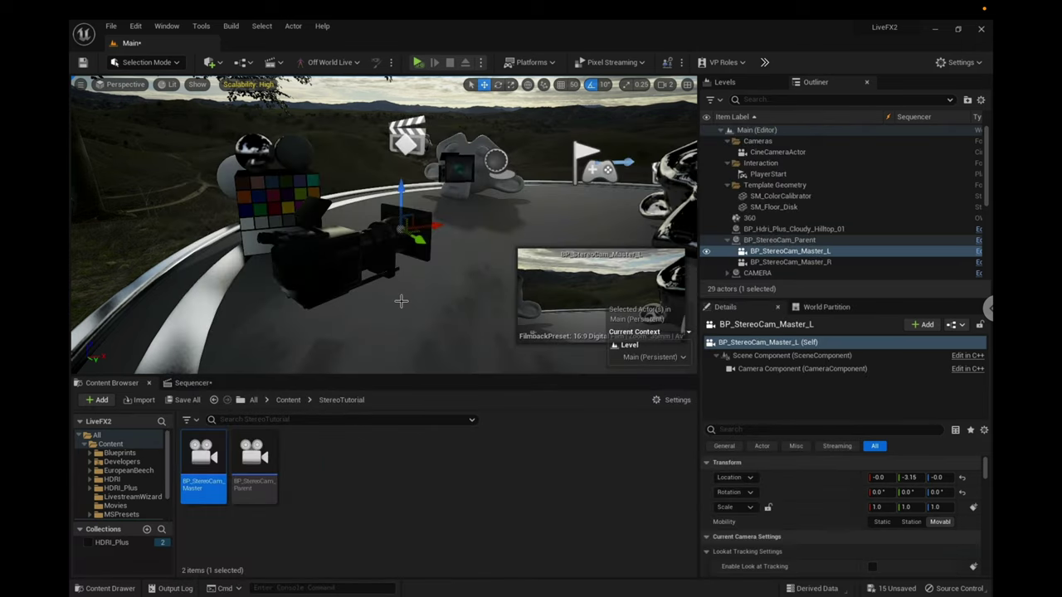
Examine the camera meshes in the level by selecting BP_StereoCam_Parent, BP_StereoCam_Master_L and BP_StereoCam_Master_R in turn
click(354, 253)
click(504, 248)
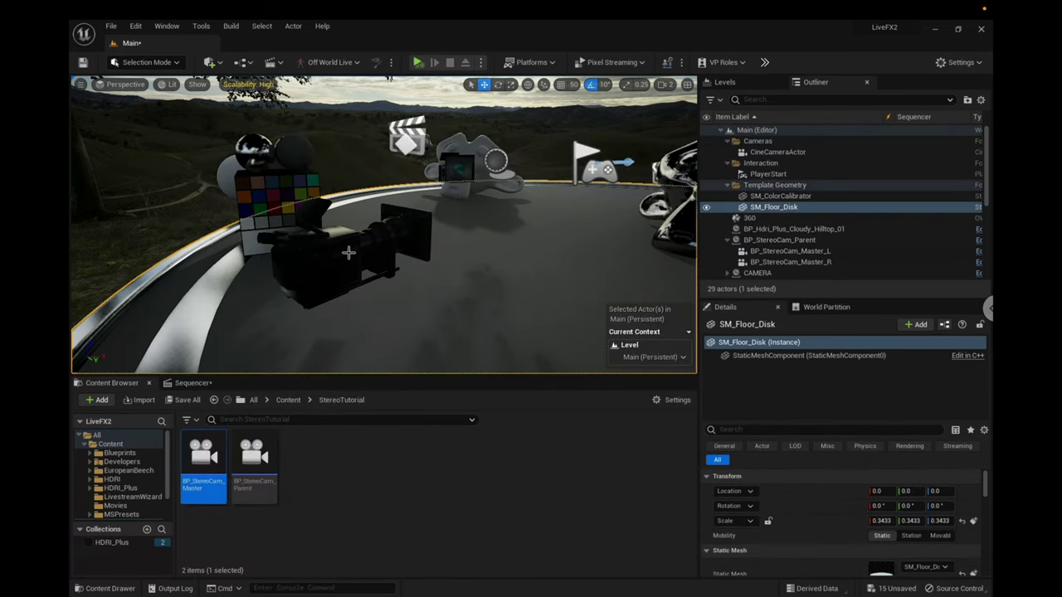
click(348, 249)
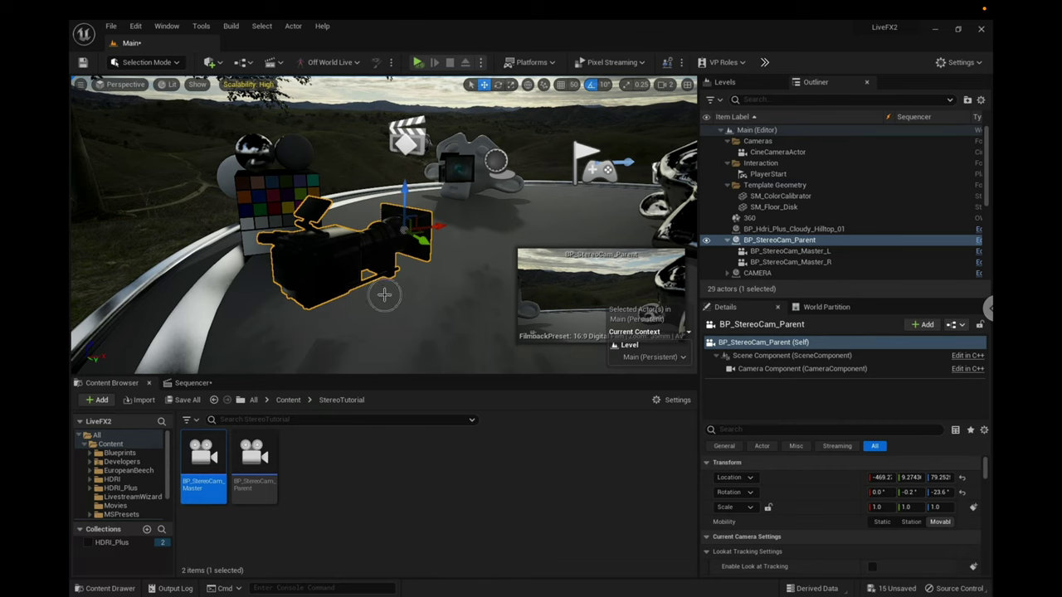
click(823, 251)
click(825, 262)
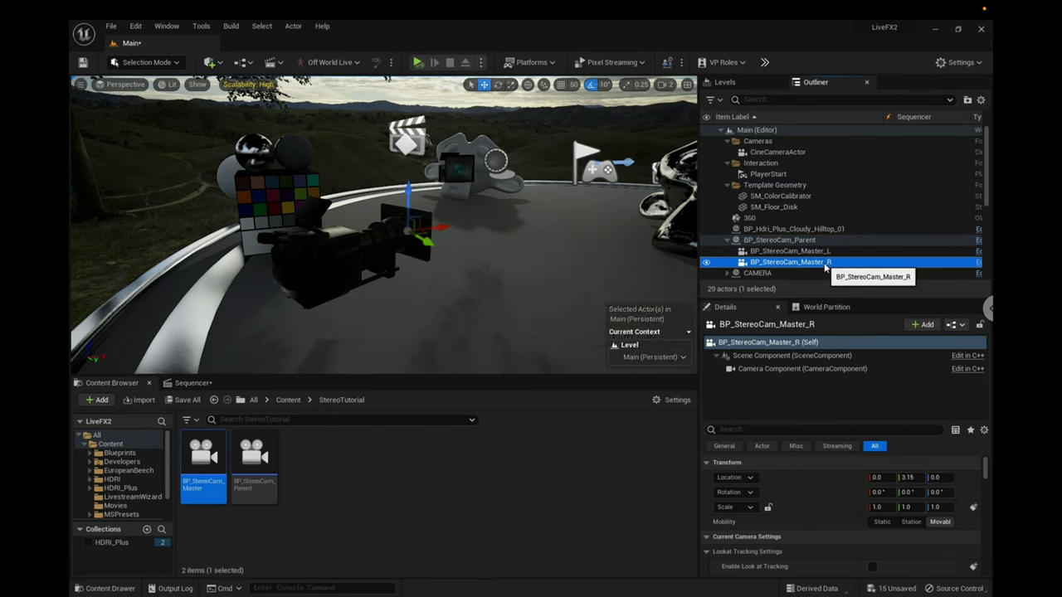
click(821, 251)
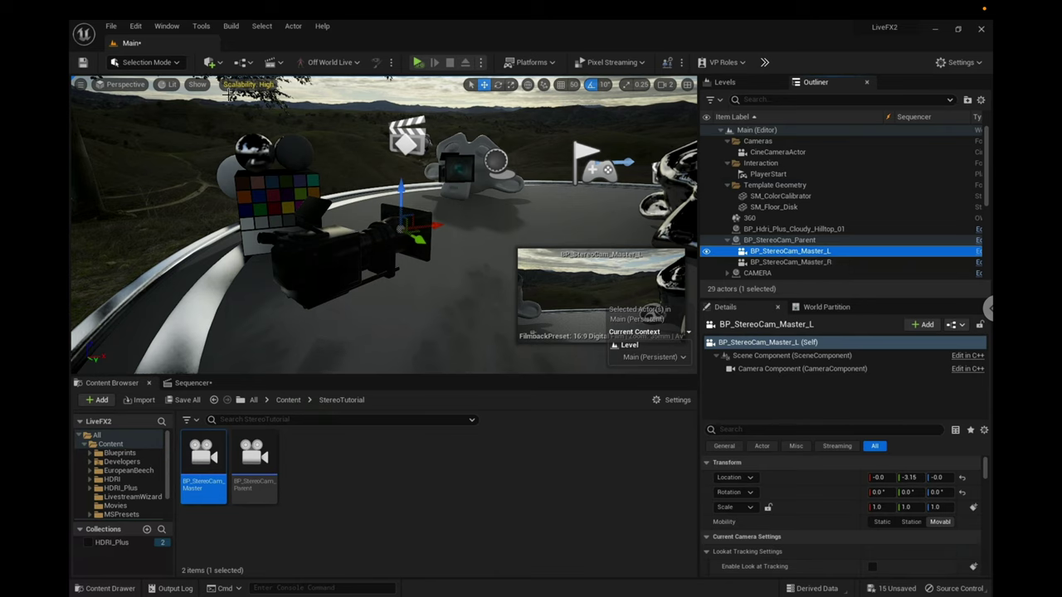
Review the placeable cinematic actors, and compare BP_StereoCam_Parent with its attached left and right master cameras by selecting each in turn
click(212, 62)
mouse_move(246, 215)
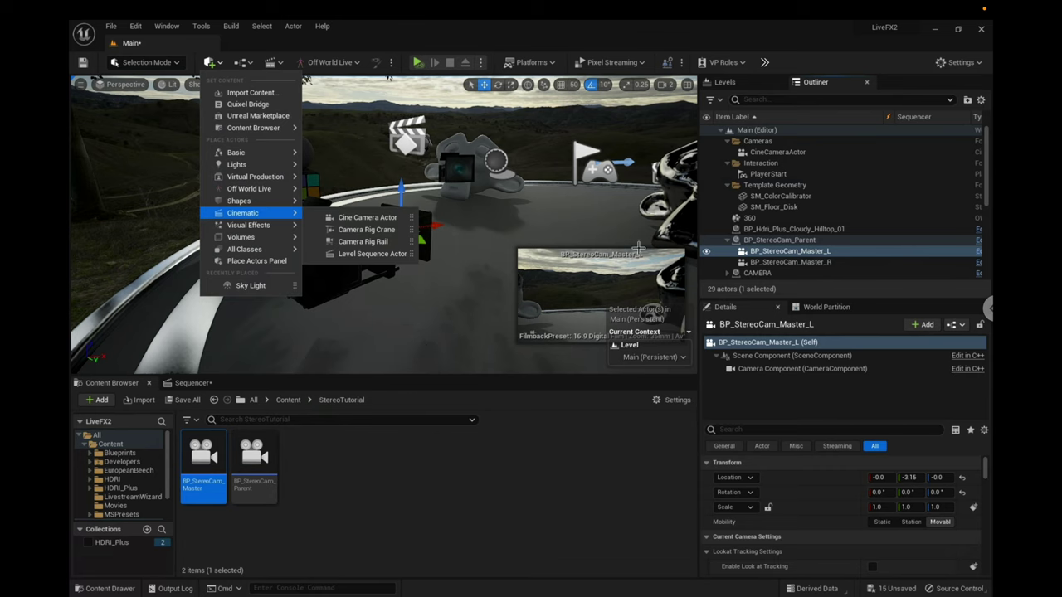
click(789, 270)
click(783, 241)
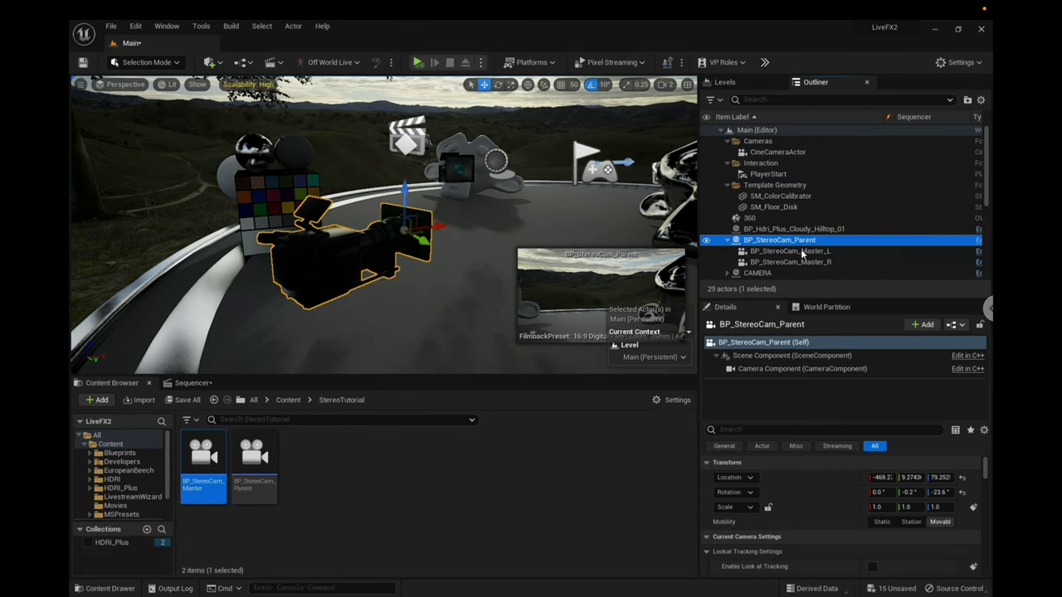
click(802, 251)
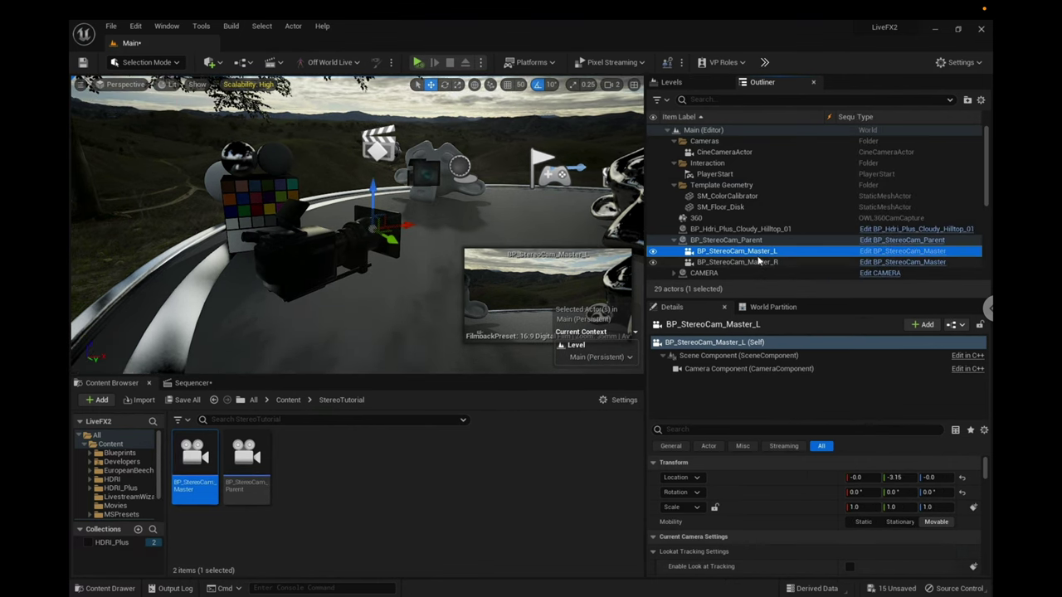
click(771, 263)
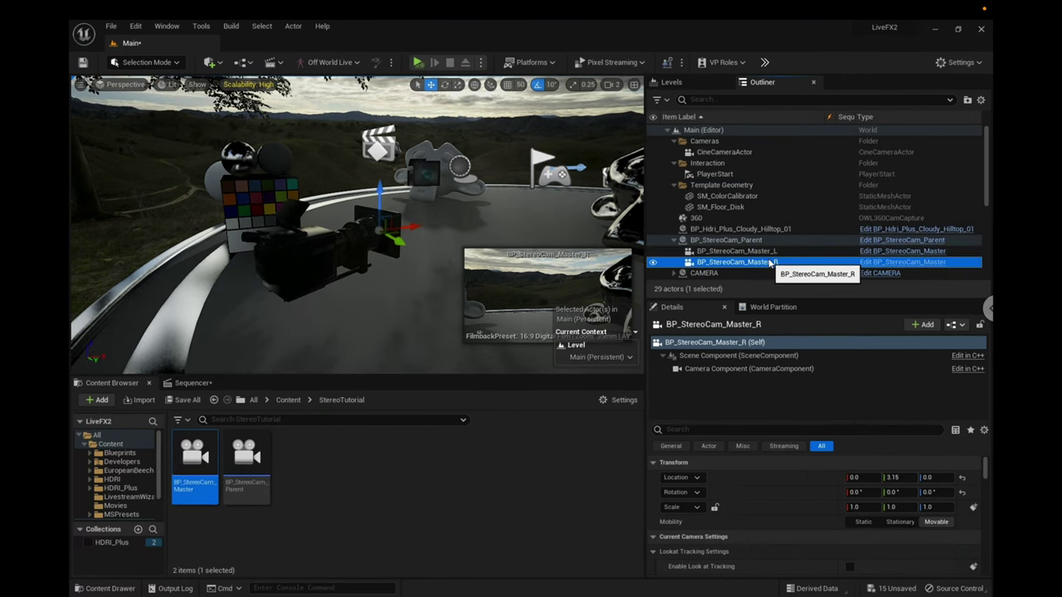
click(773, 253)
click(771, 262)
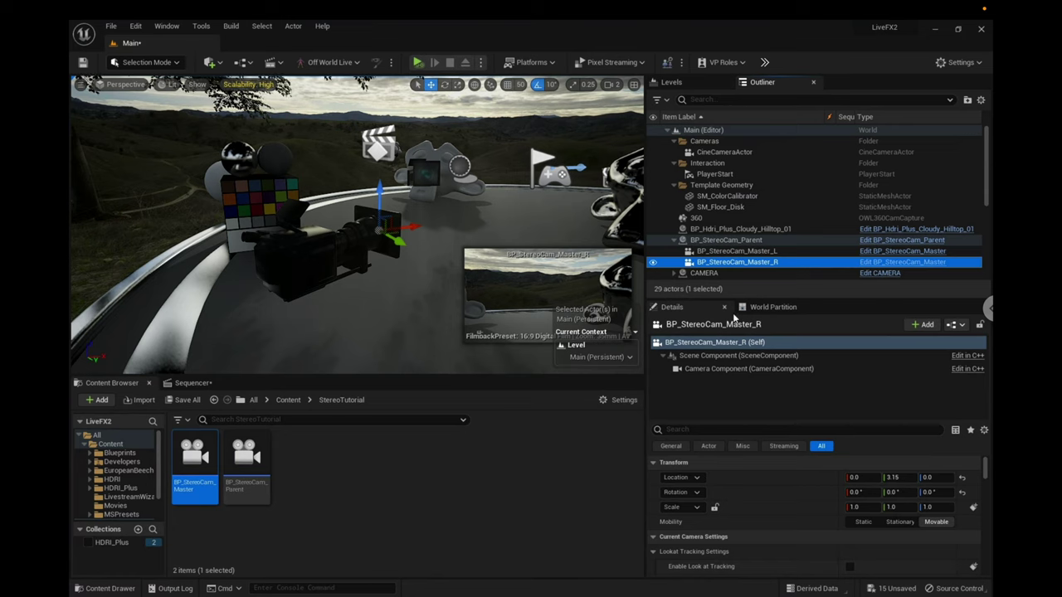
Try the 30mm Prime f/1.4 lens preset on the BP_StereoCam_Master_L instance alone
scroll(772, 505, down, 2)
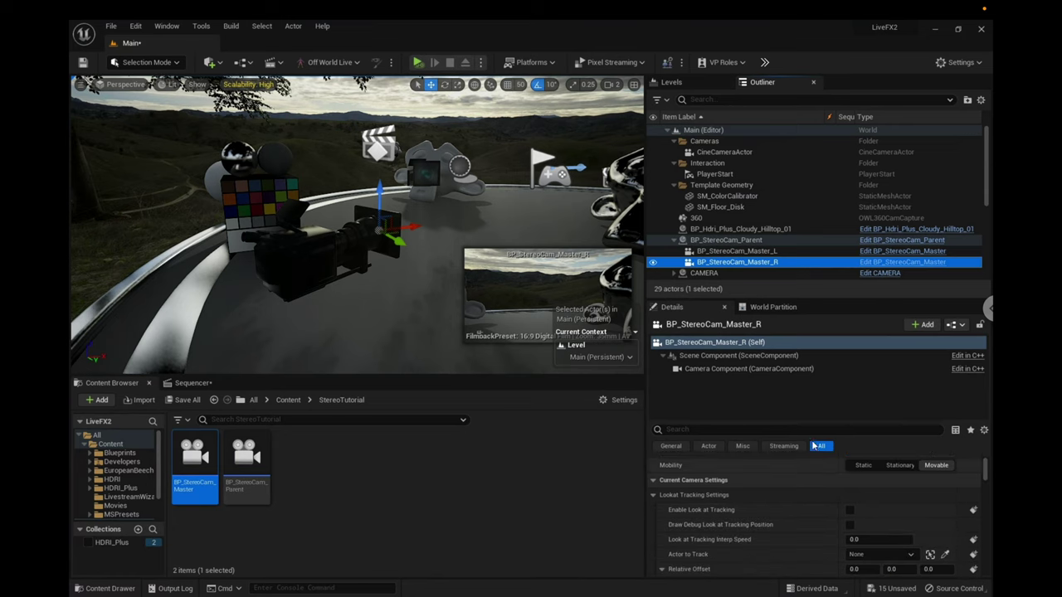
drag(810, 299, 816, 264)
scroll(753, 505, down, 5)
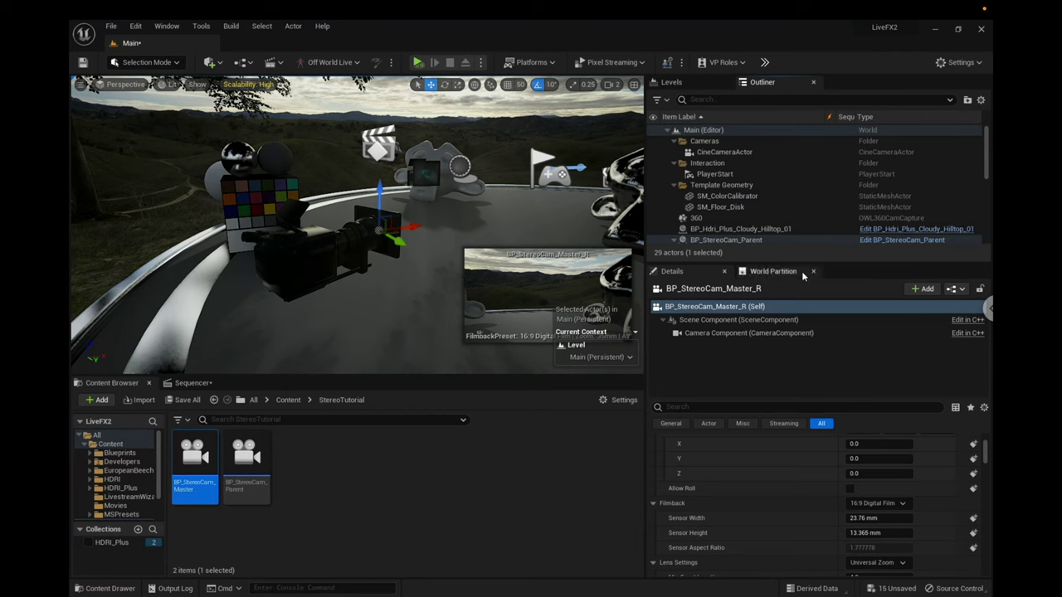
drag(803, 287, 804, 317)
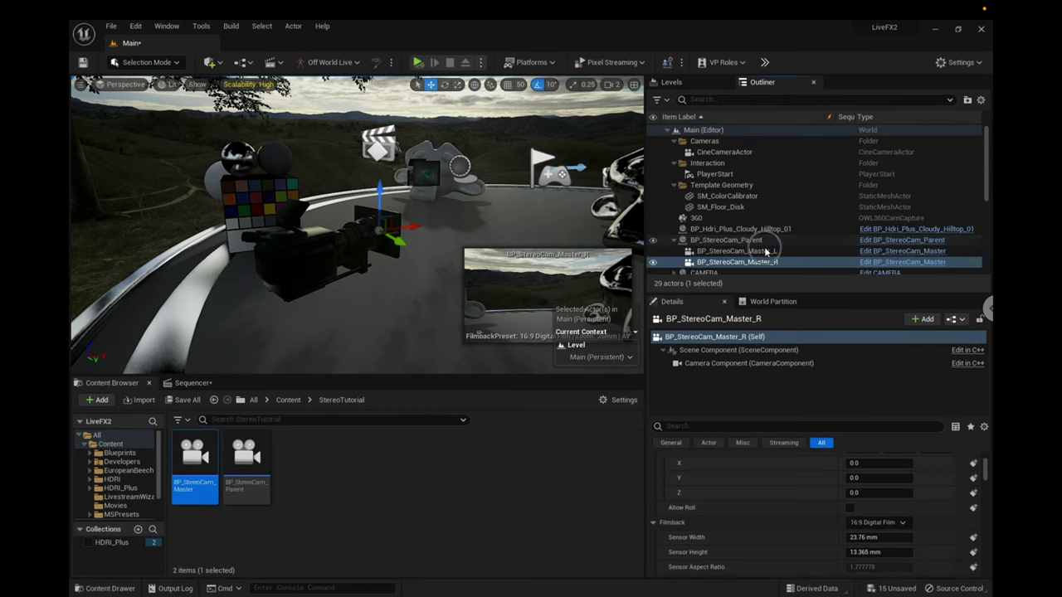
click(737, 251)
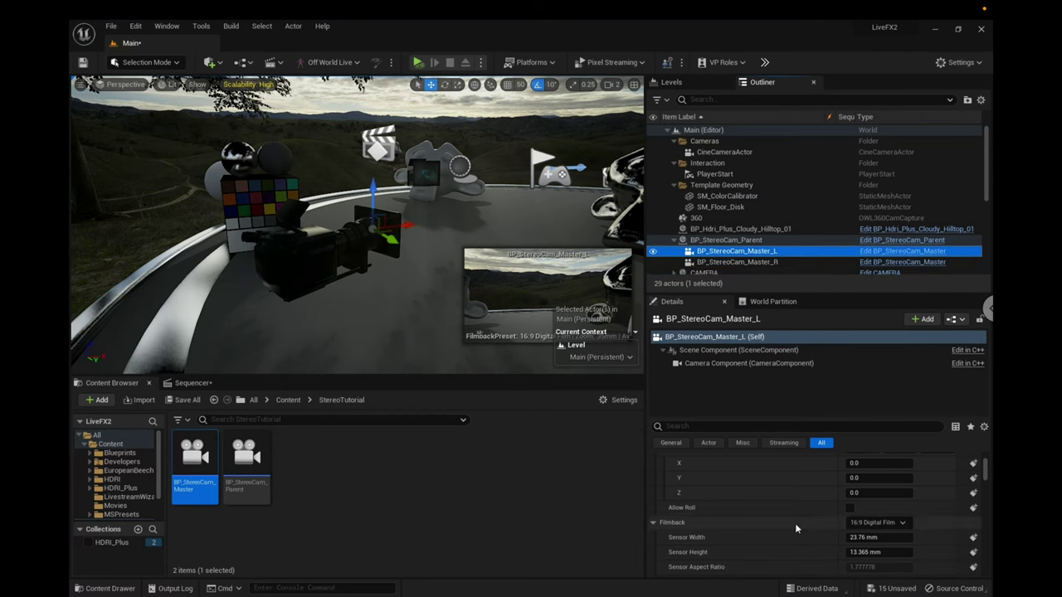
scroll(794, 522, down, 4)
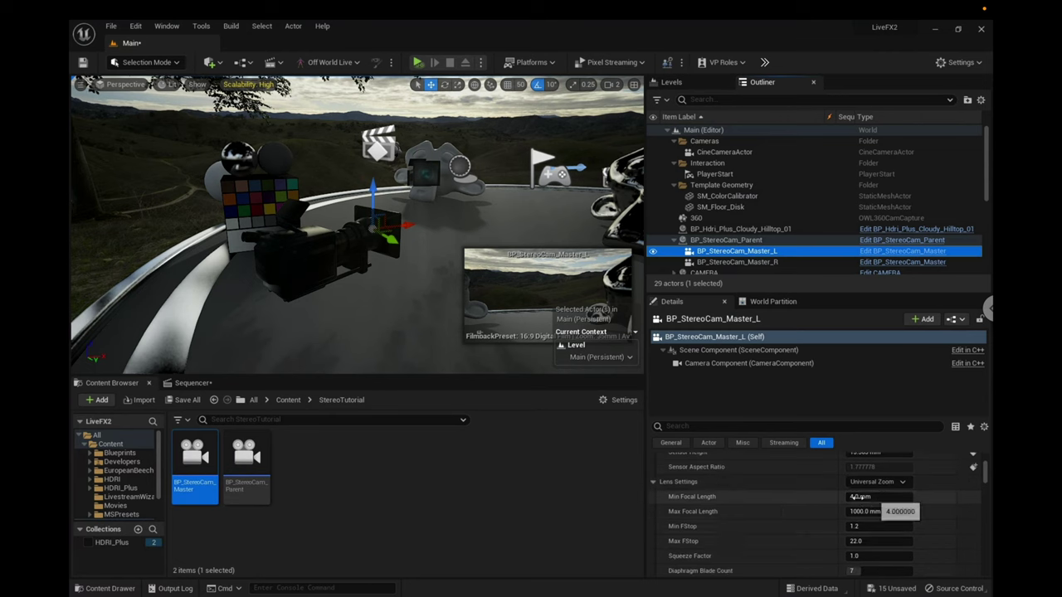
click(877, 486)
click(882, 516)
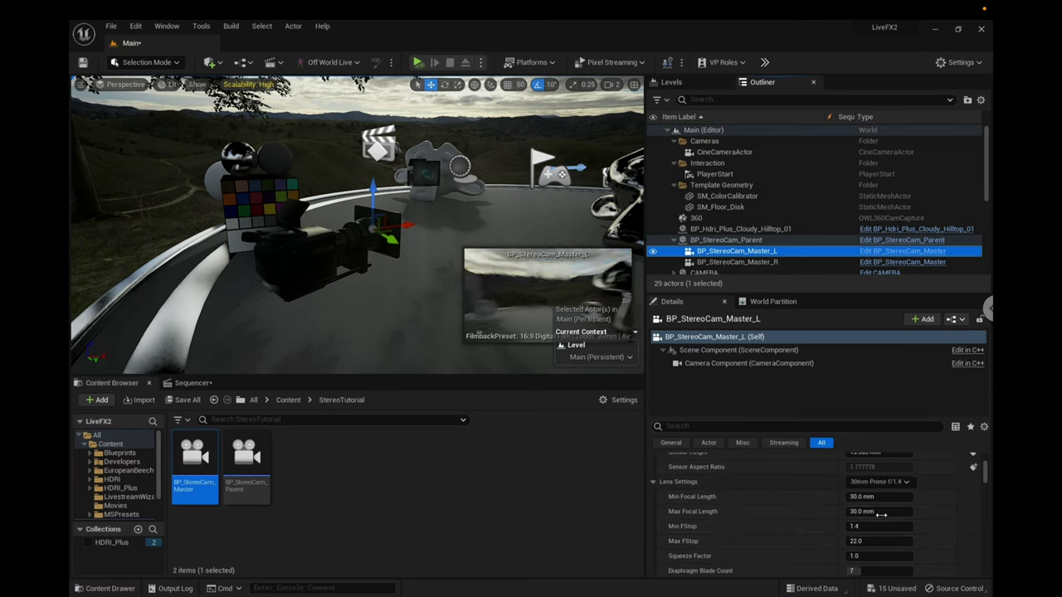
Compare the lens settings of BP_StereoCam_Master_R and BP_StereoCam_Master_L, and reset the left camera's lens to its default
click(727, 262)
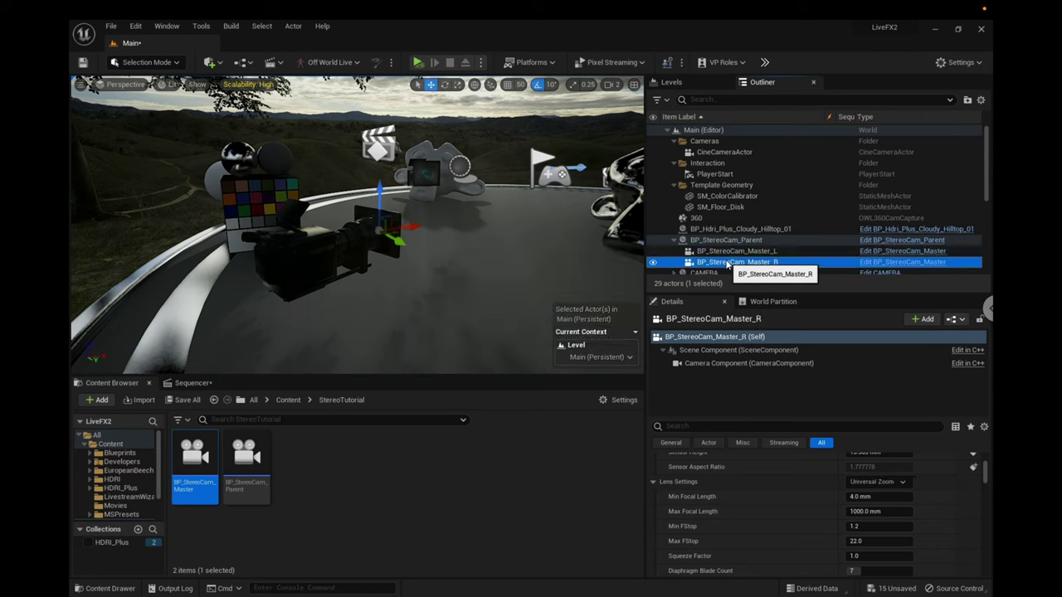
click(732, 252)
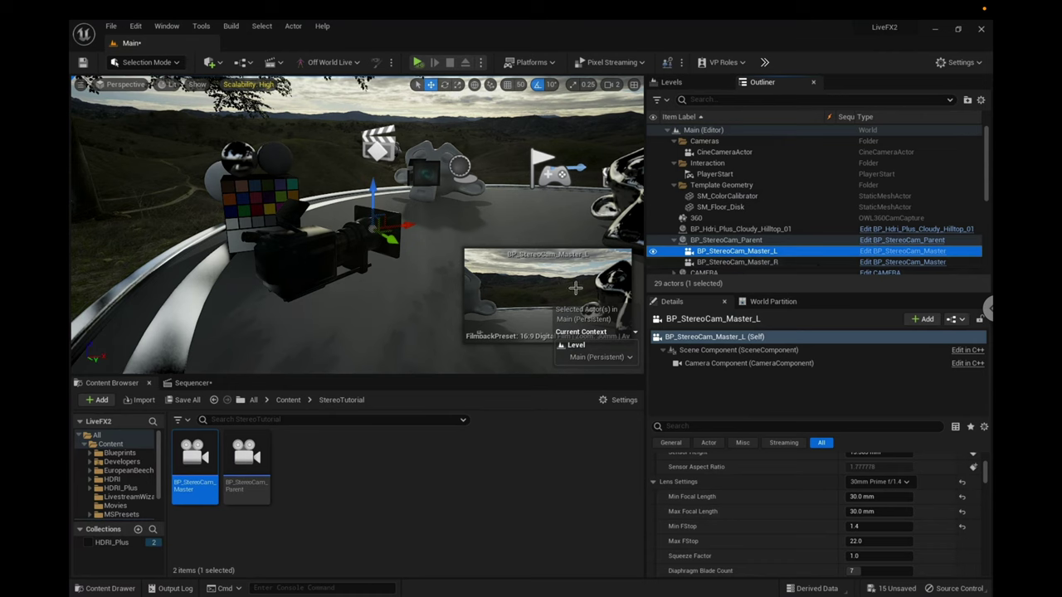
click(737, 263)
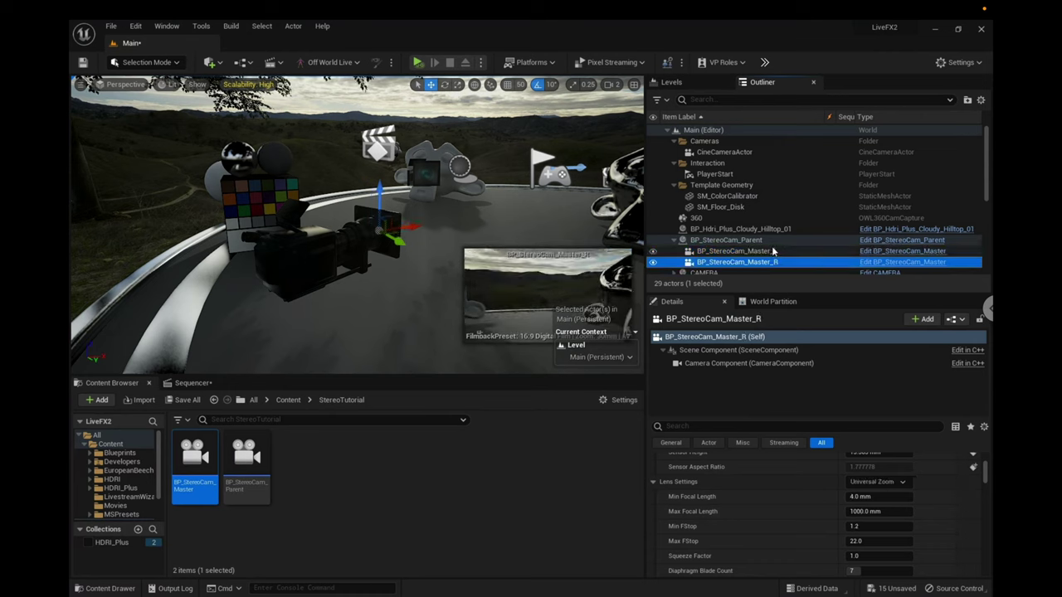
click(772, 252)
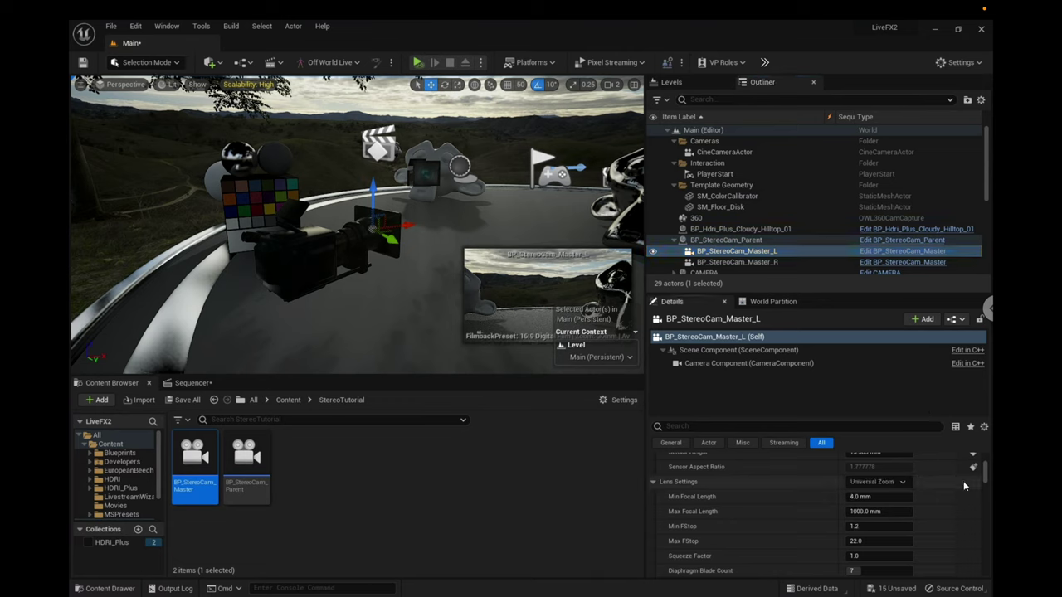
Examine the lens settings and previews of both master cameras and BP_StereoCam_Parent by selecting each in turn
click(757, 252)
click(757, 262)
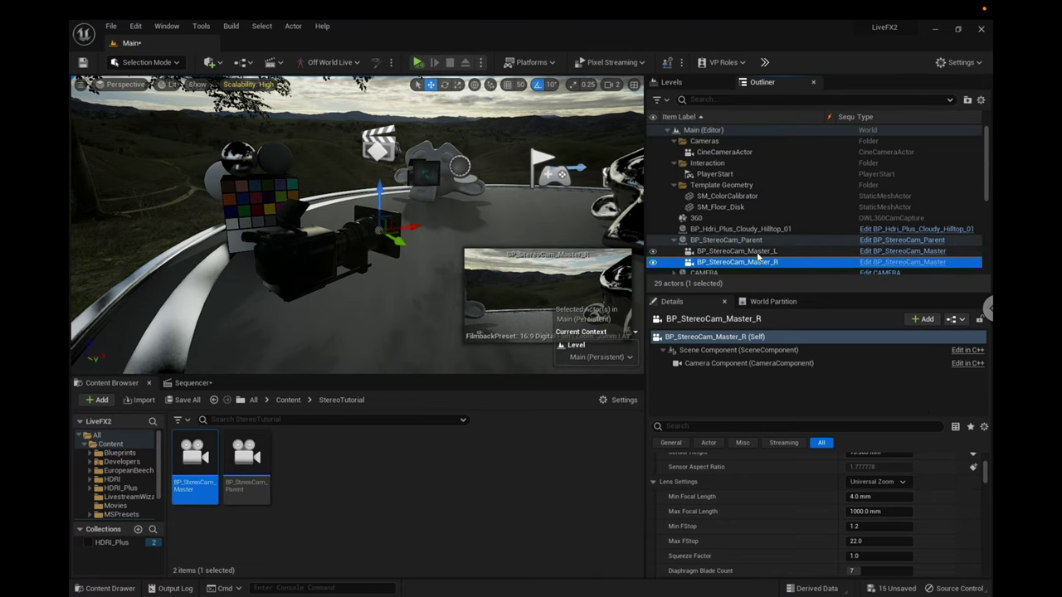
click(757, 252)
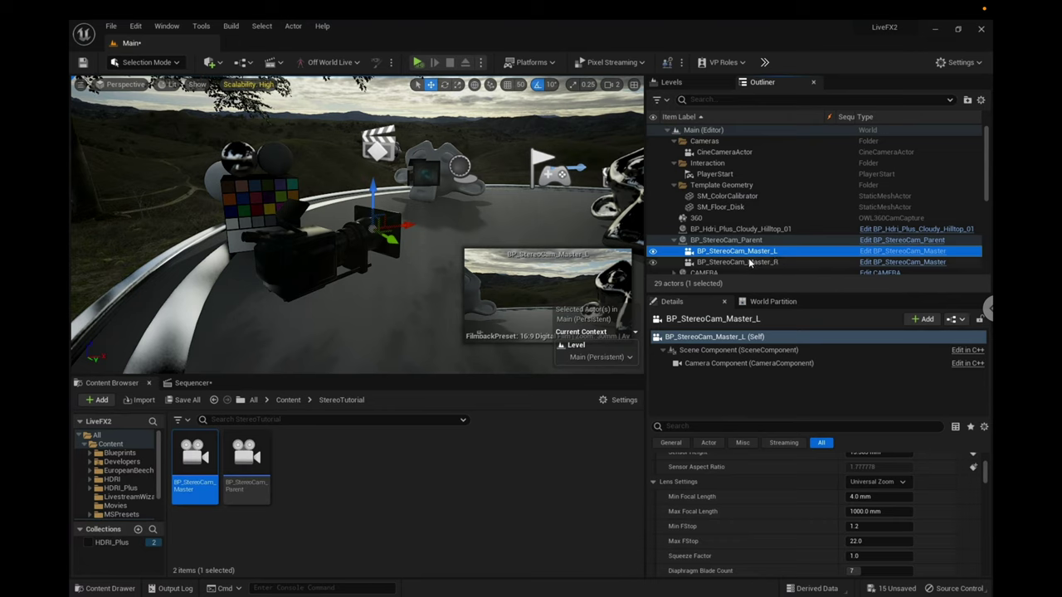
click(754, 241)
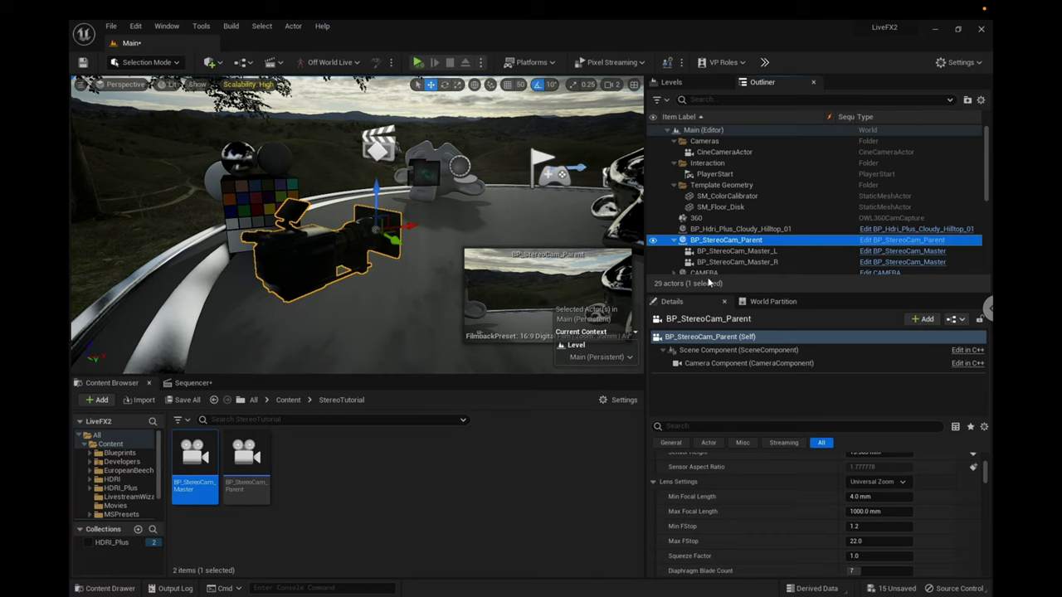
click(736, 251)
click(739, 261)
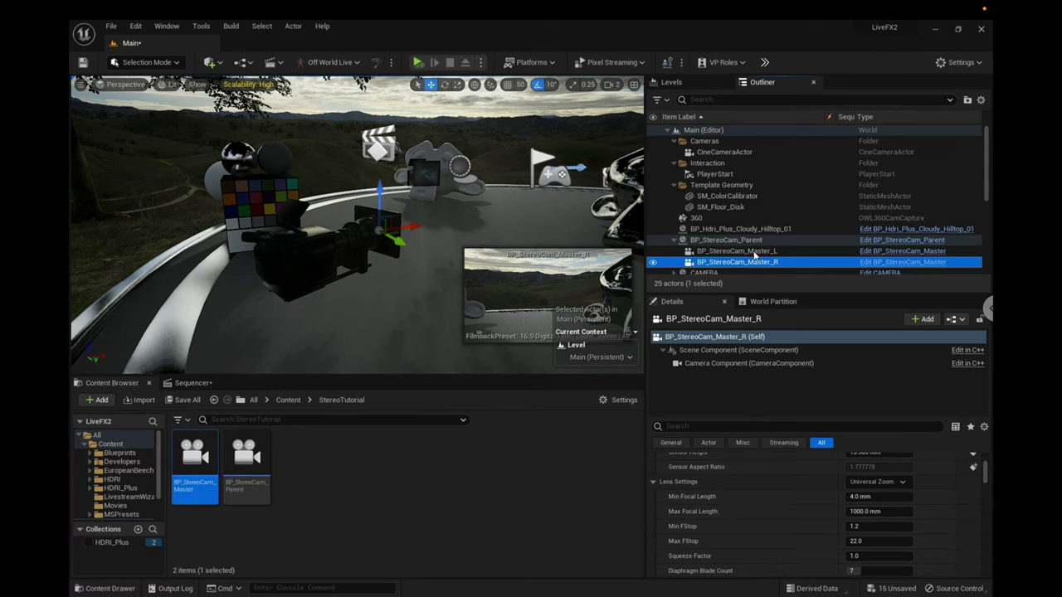
click(751, 252)
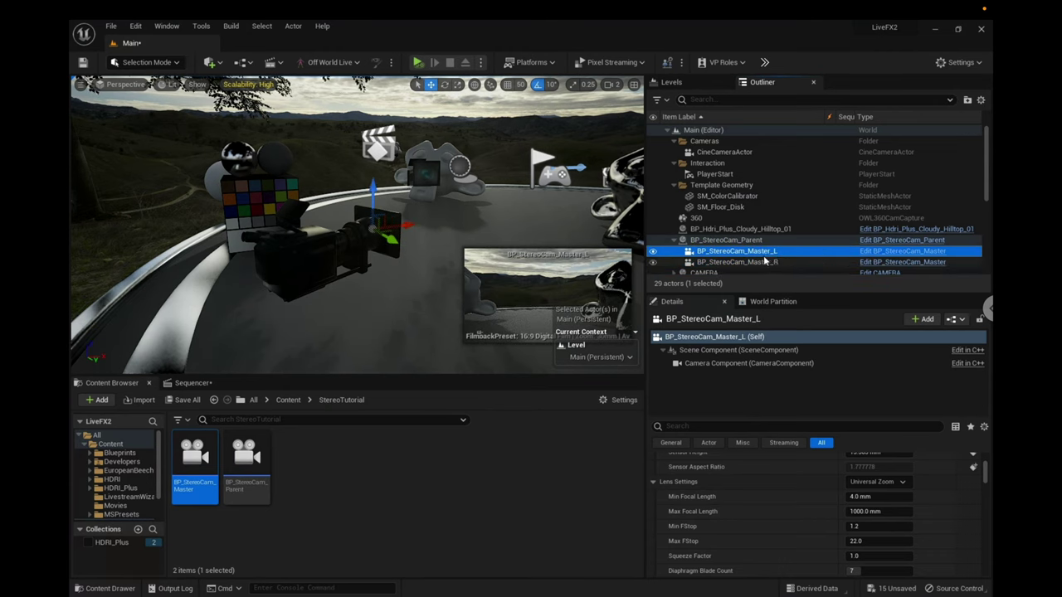
Open the BP_StereoCam_Master blueprint and set its default lens preset to 50mm Prime f/1.8
click(899, 253)
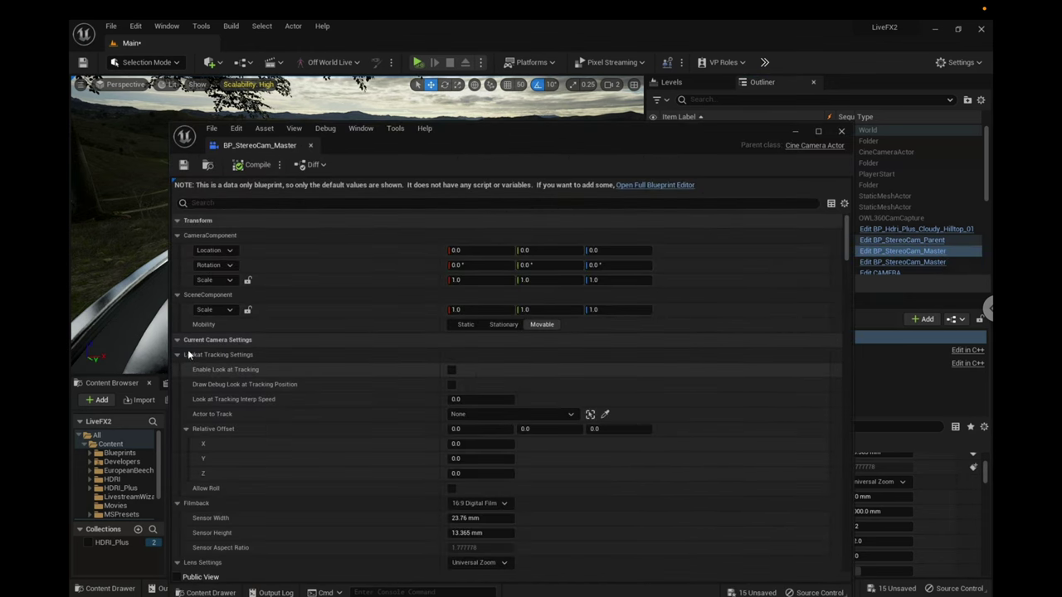
double_click(448, 144)
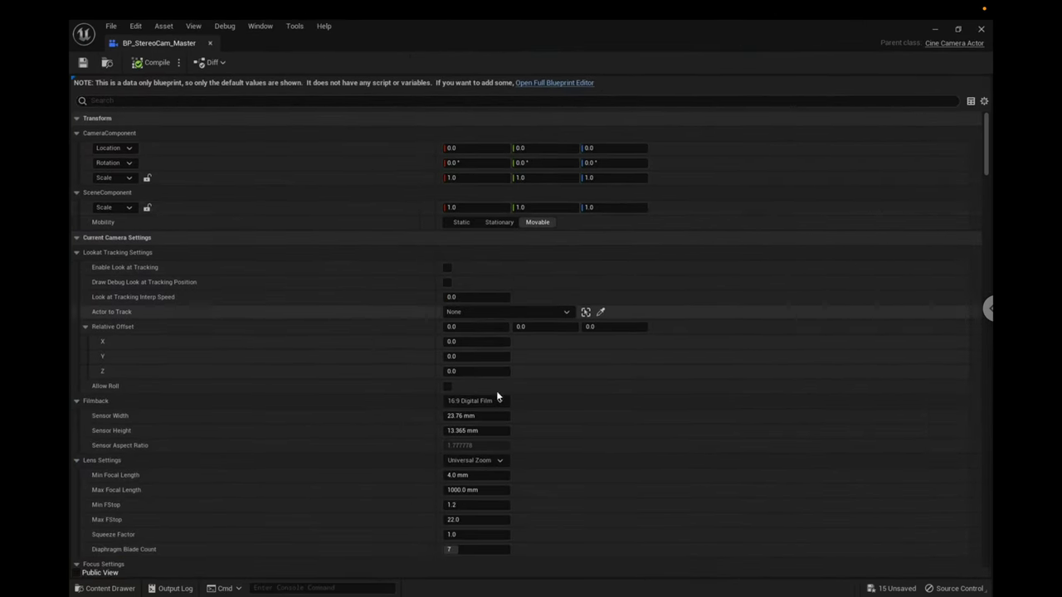
click(474, 462)
click(467, 504)
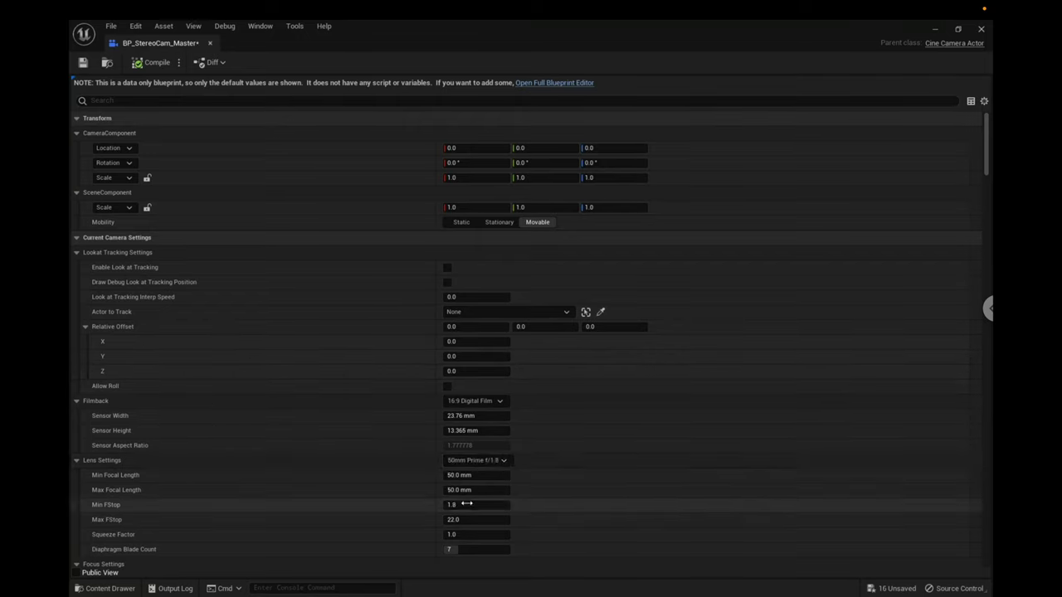
Show the BP_StereoCam_Master_L preview beside the blueprint editor and try the 85mm Prime f/1.8 lens preset in the BP_StereoCam_Master defaults
drag(419, 42, 497, 342)
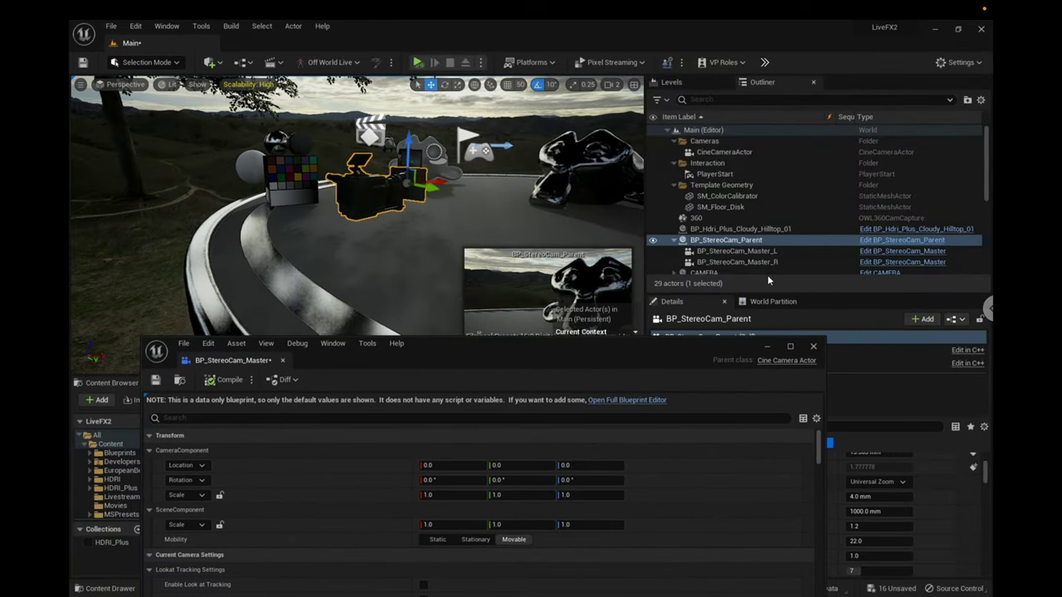
click(765, 251)
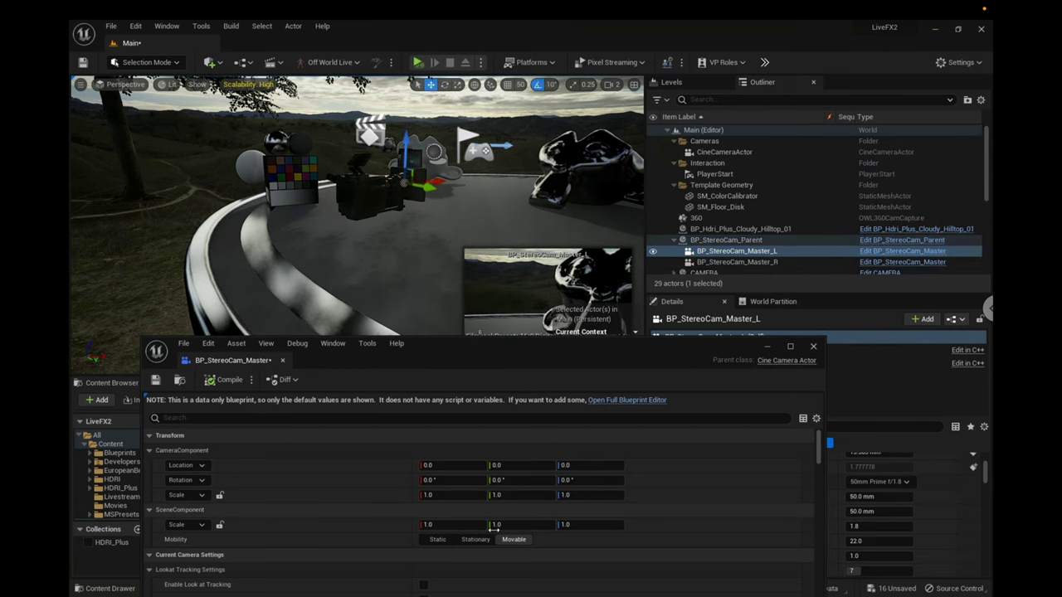
mouse_move(411, 368)
mouse_down()
mouse_move(422, 279)
mouse_move(424, 359)
mouse_up()
scroll(332, 497, down, 5)
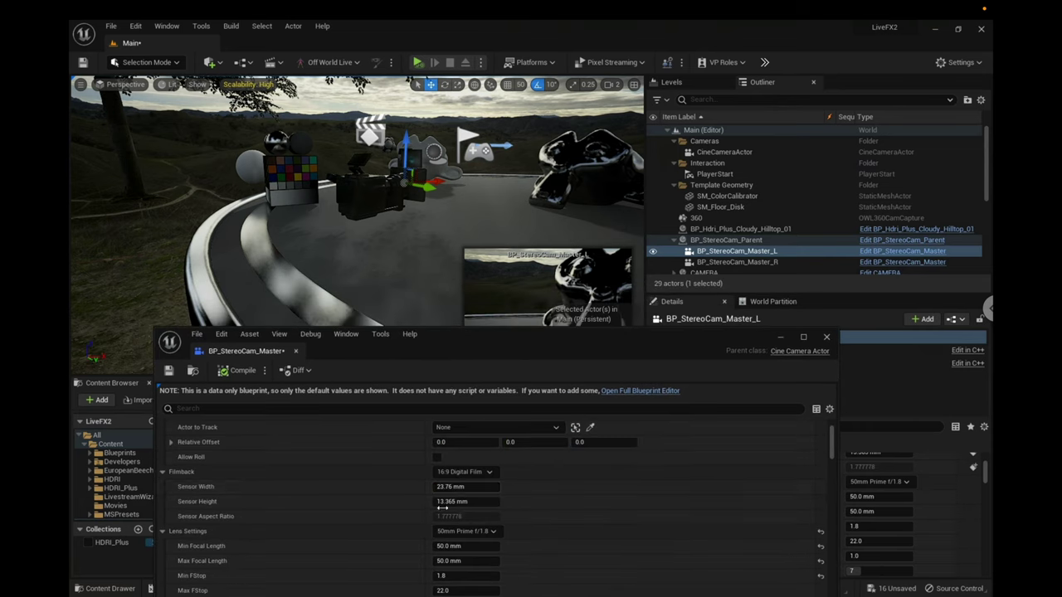
click(499, 535)
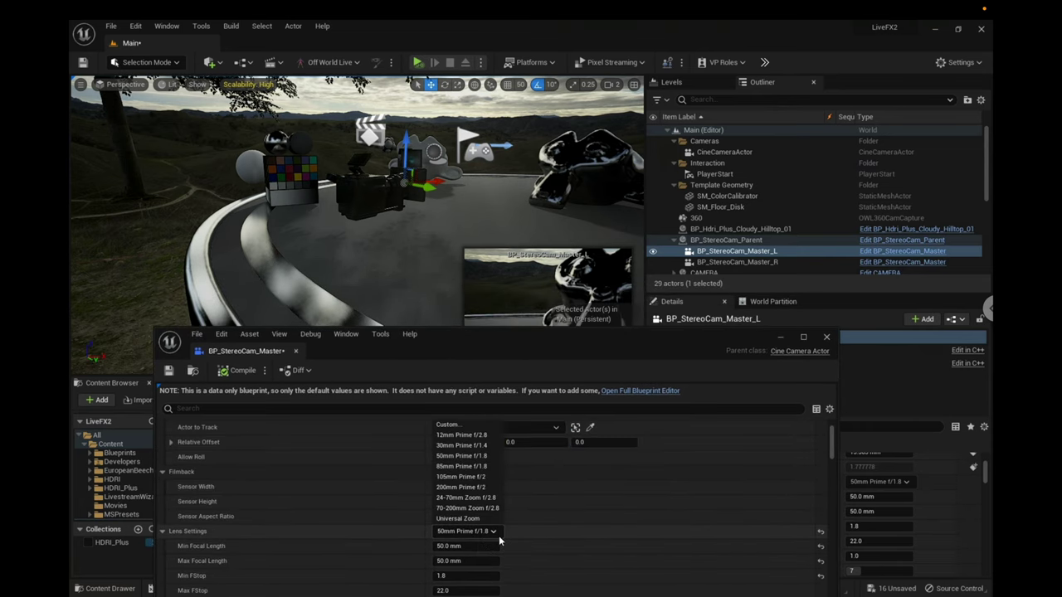
click(477, 468)
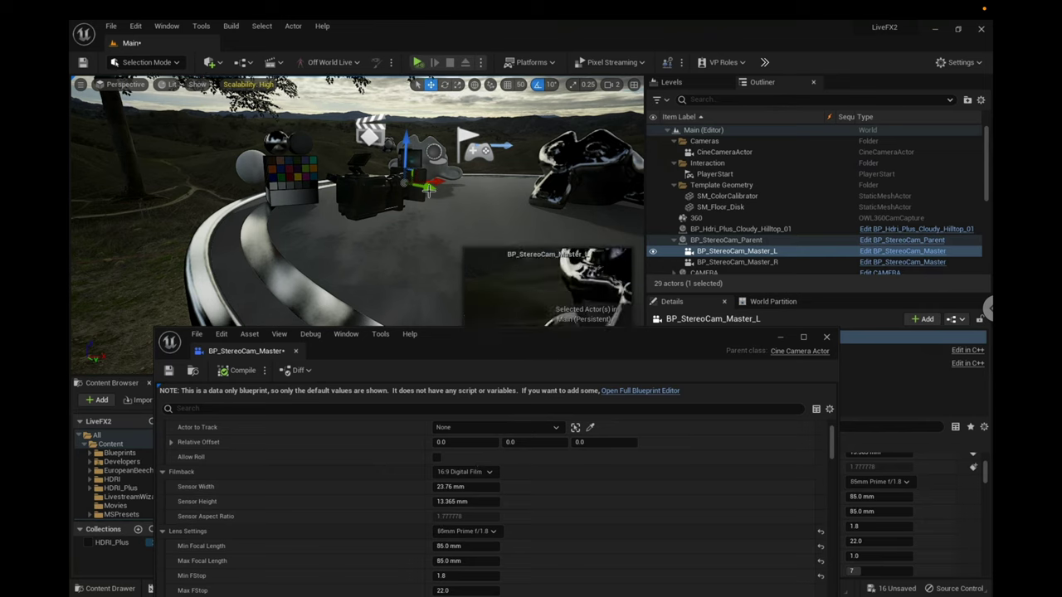
Check the blueprint's lens change on the left and right master cameras by selecting them alternately in the level
click(760, 261)
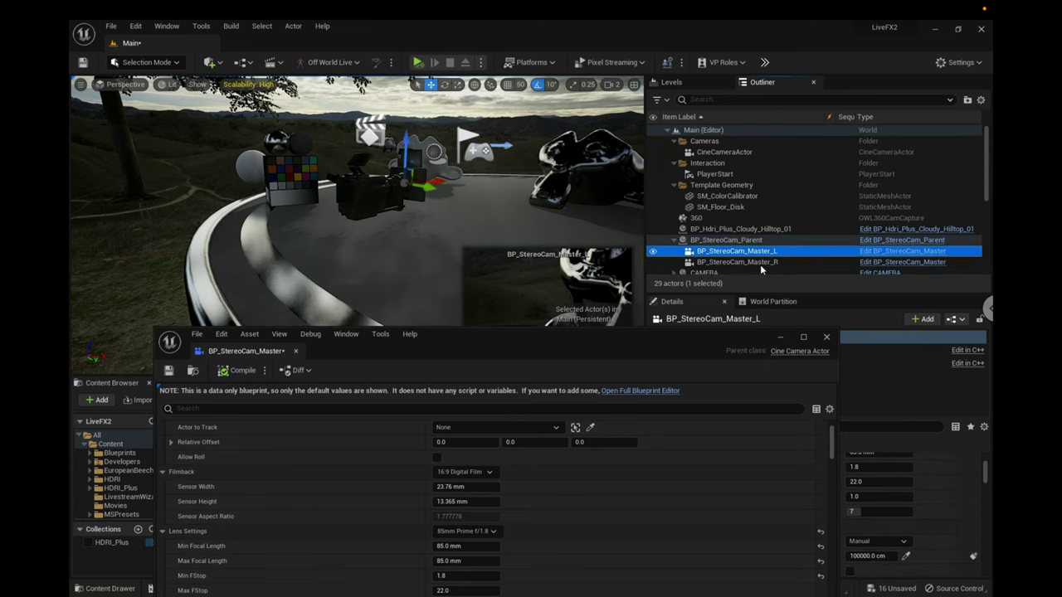
click(760, 252)
click(759, 263)
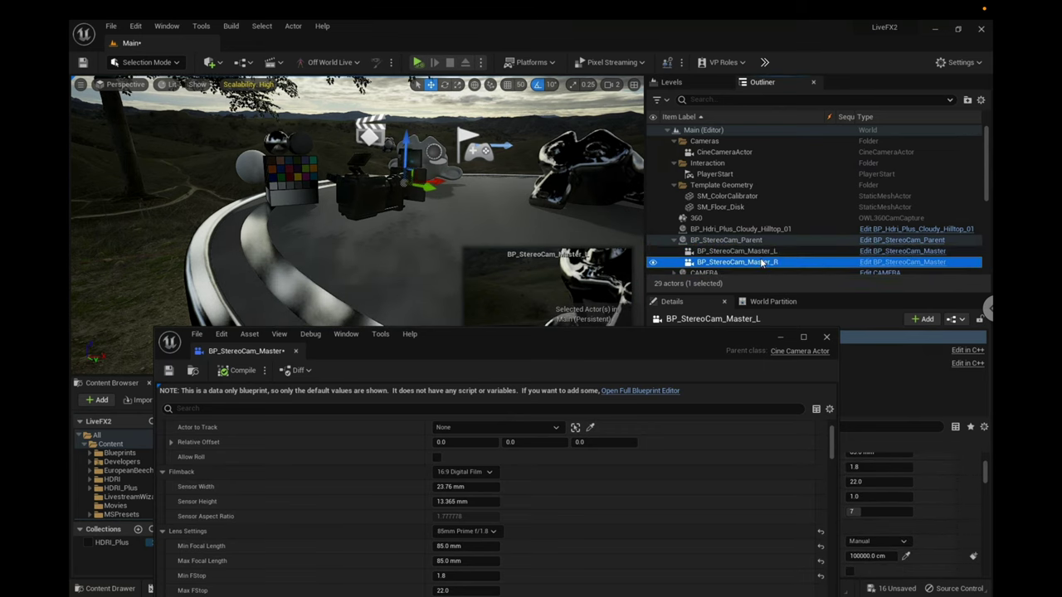
click(760, 251)
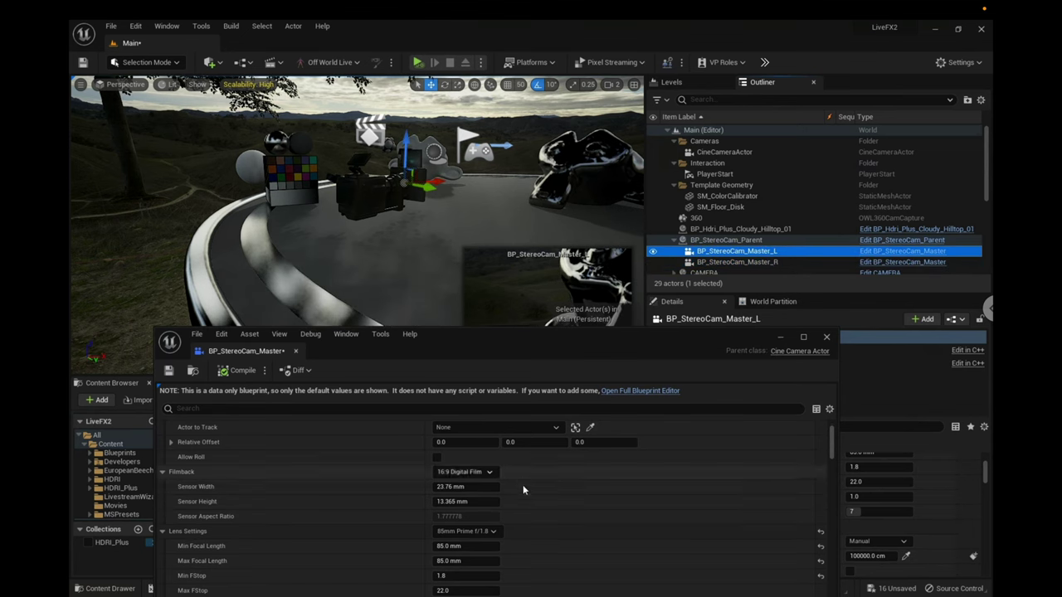
Reposition the BP_StereoCam_Master editor over the level to view its lens and focus settings
drag(457, 351, 456, 163)
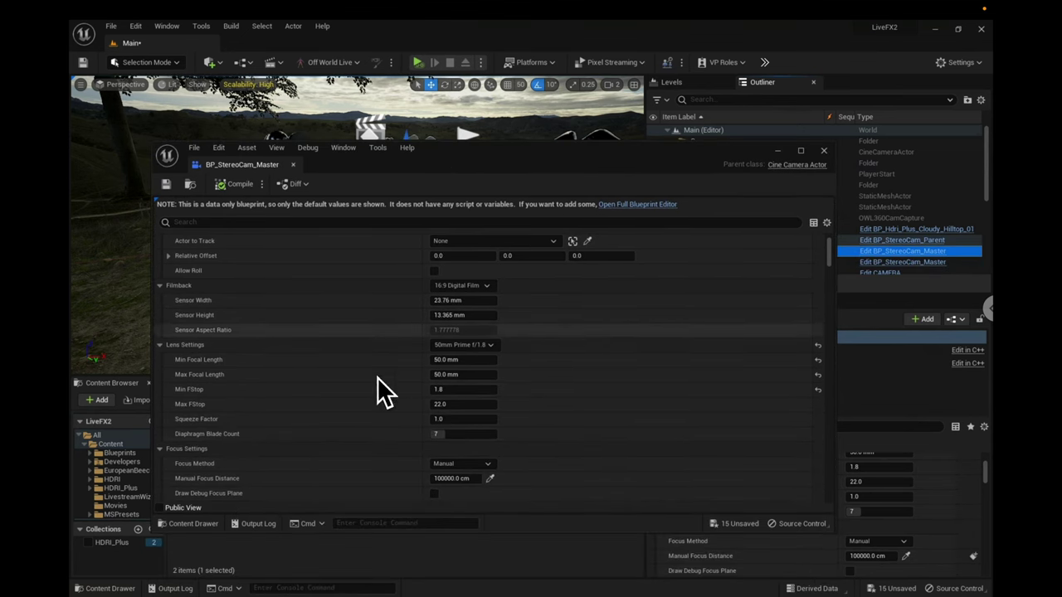
drag(540, 171, 572, 284)
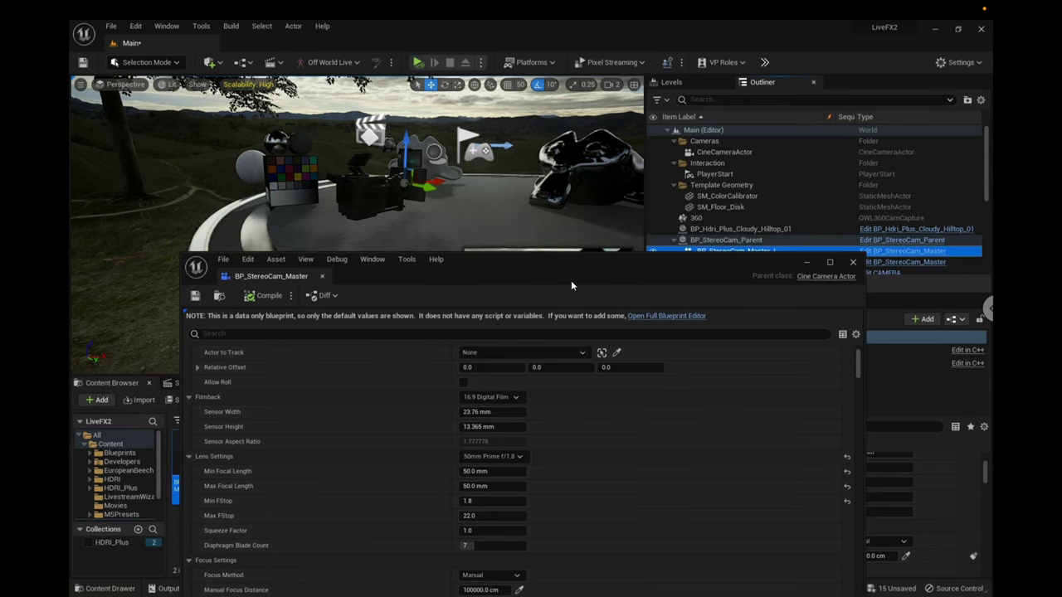
click(516, 590)
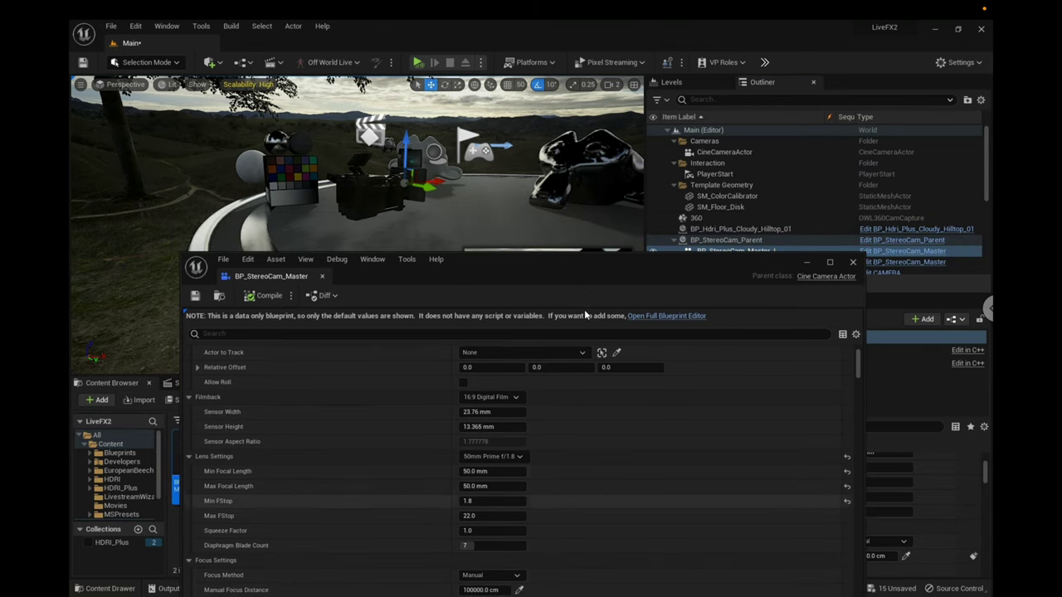
drag(582, 256, 583, 202)
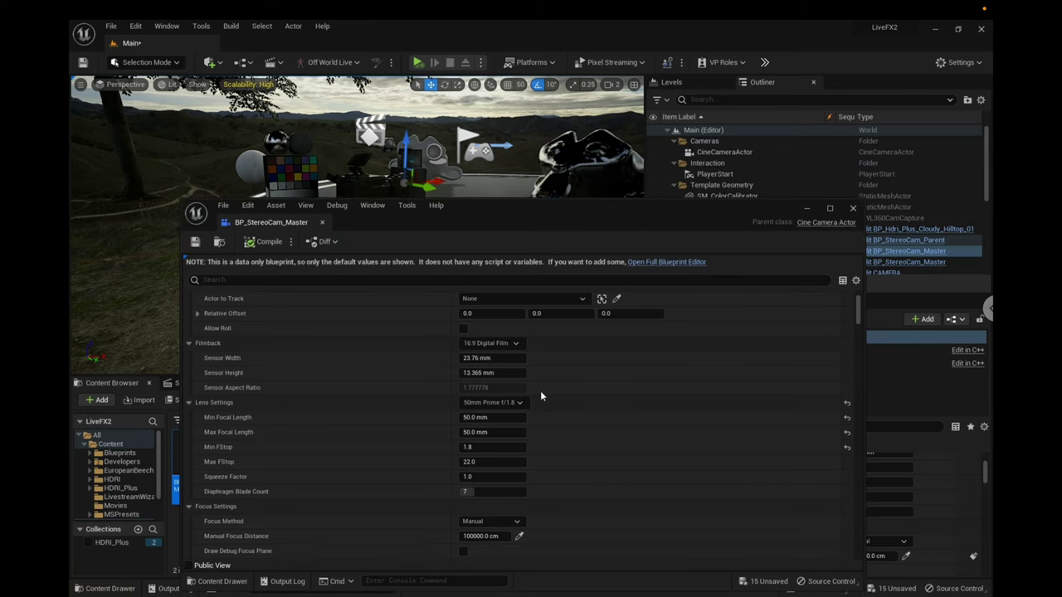
Set the BP_StereoCam_Master focus method to Tracking and pick the Monkey mesh in the level as the actor to track
click(502, 520)
click(504, 550)
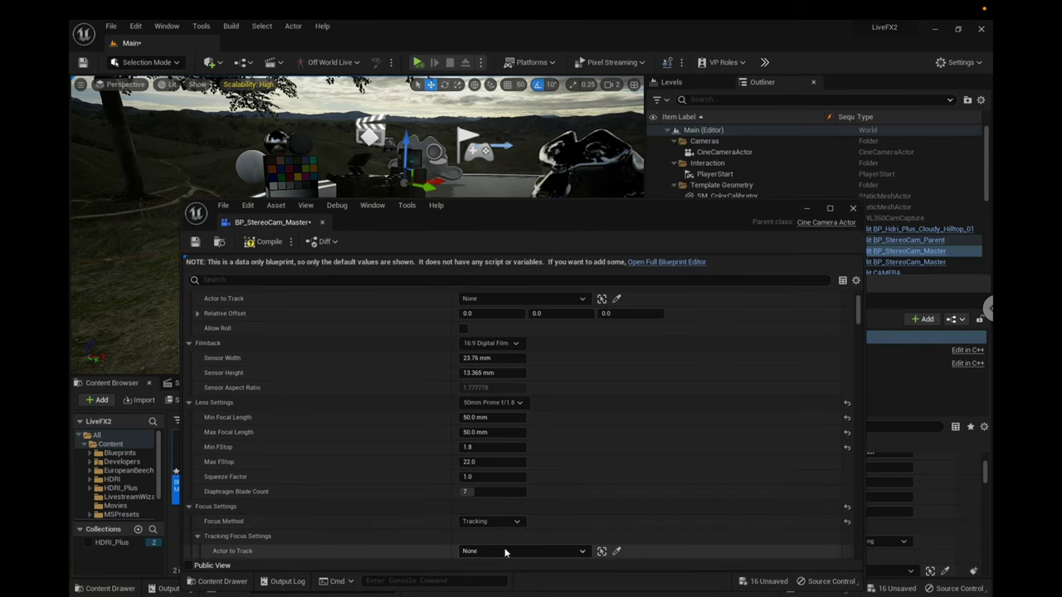
click(615, 551)
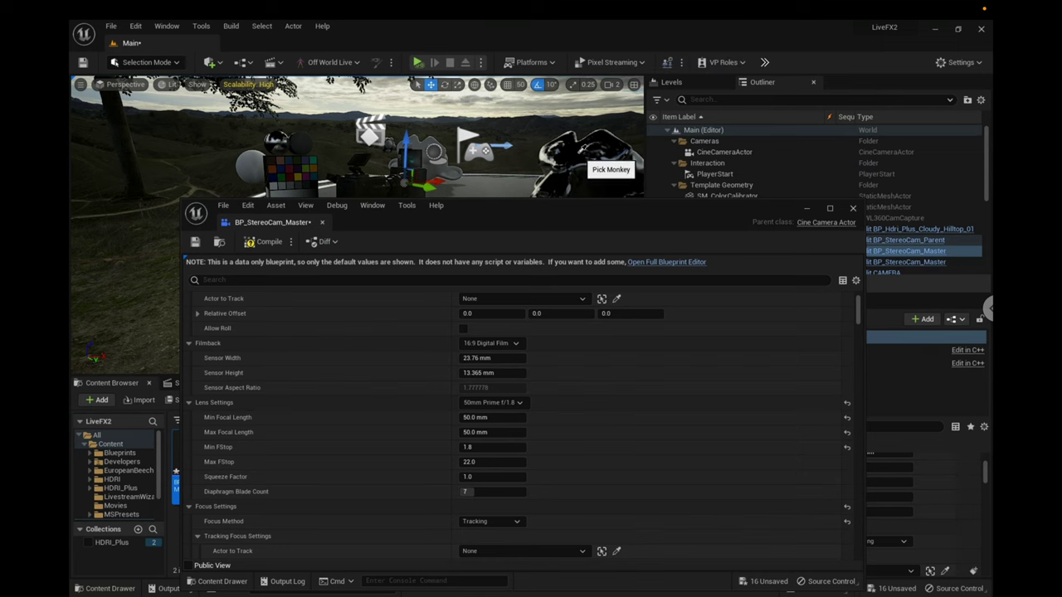
drag(575, 212, 576, 283)
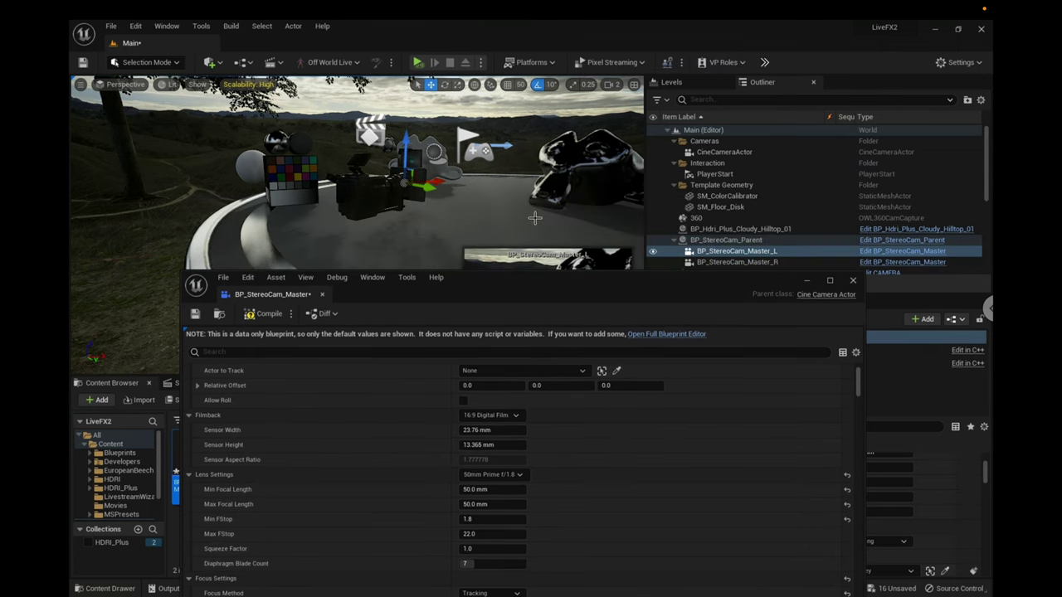
drag(681, 286, 694, 272)
Examine the Lookat Tracking Settings in the BP_StereoCam_Master defaults while keeping the level's camera preview visible
scroll(345, 399, up, 2)
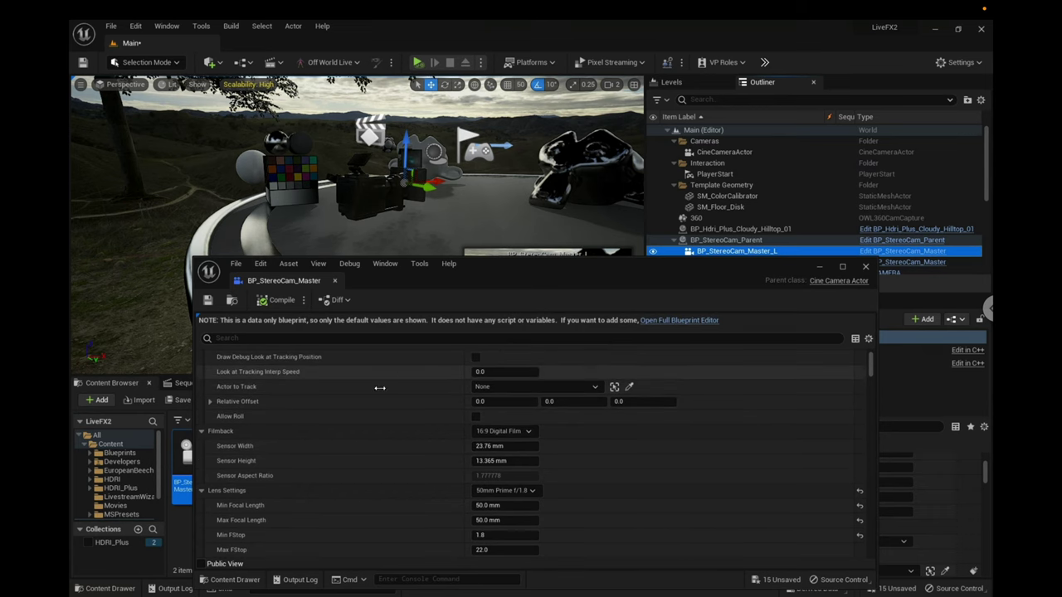
scroll(344, 399, up, 2)
drag(657, 276, 658, 311)
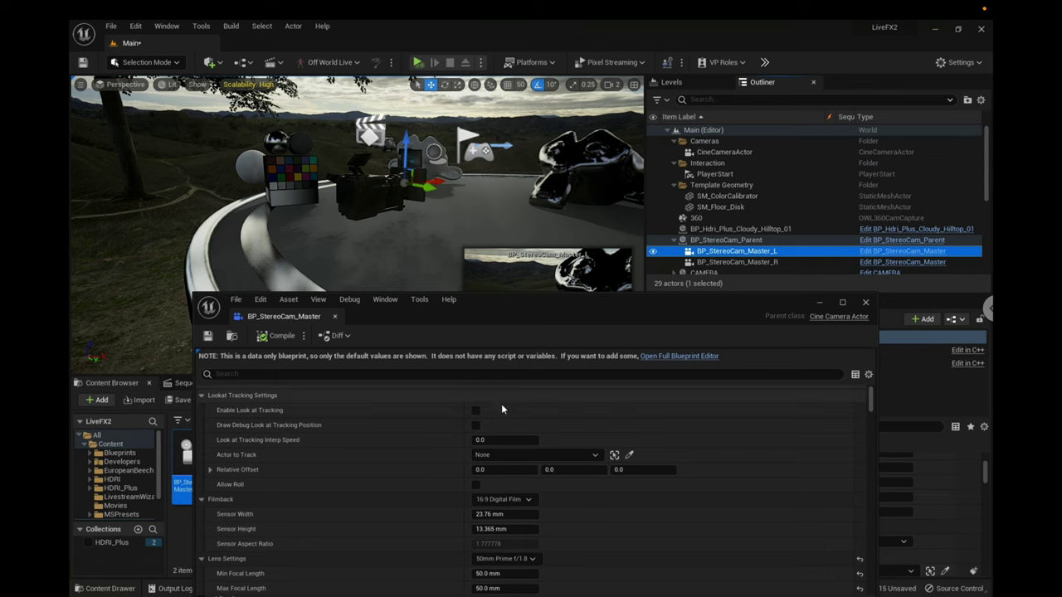
Inspect BP_StereoCam_Parent and the Monkey it faces by selecting them in the level, ending in the main level editor
click(718, 240)
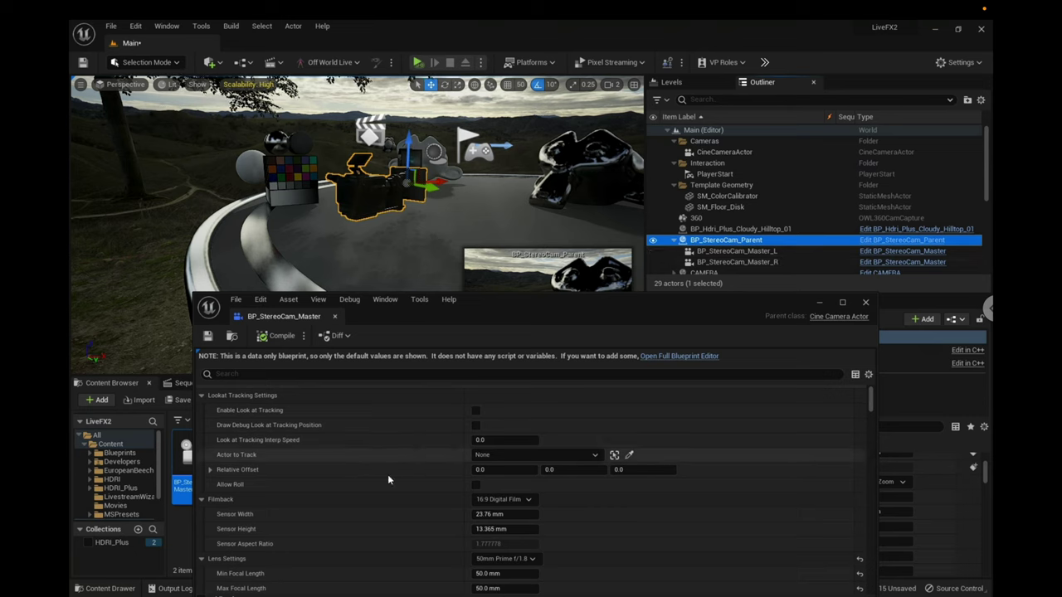
click(591, 165)
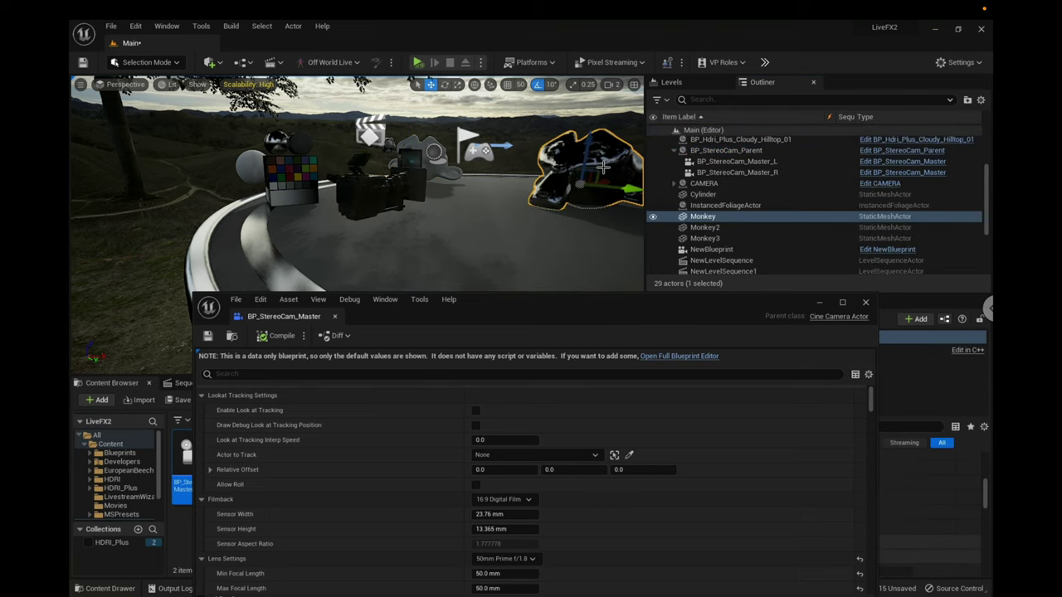
click(347, 197)
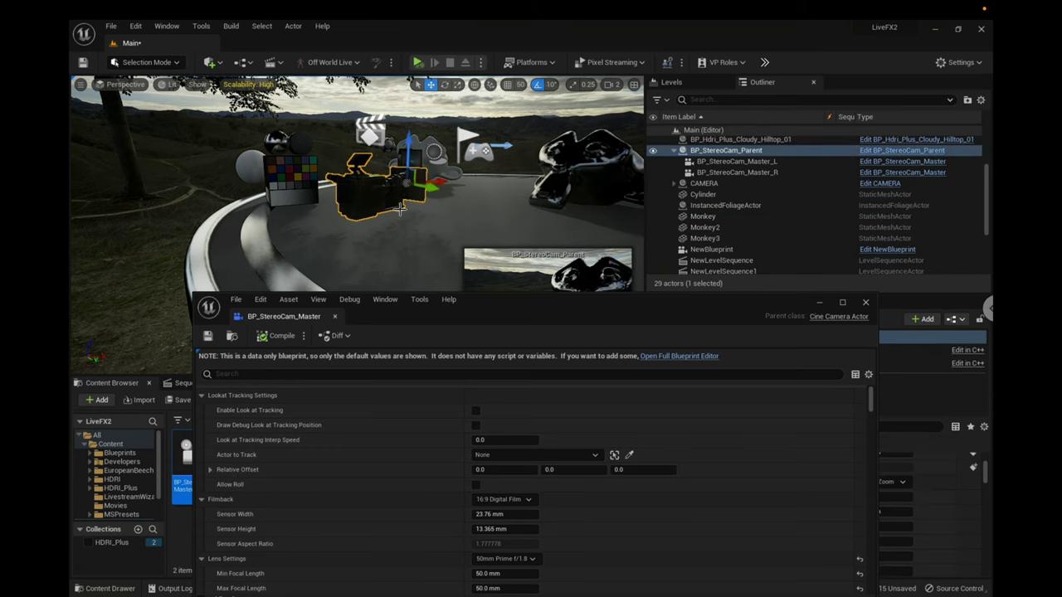
drag(546, 321, 548, 335)
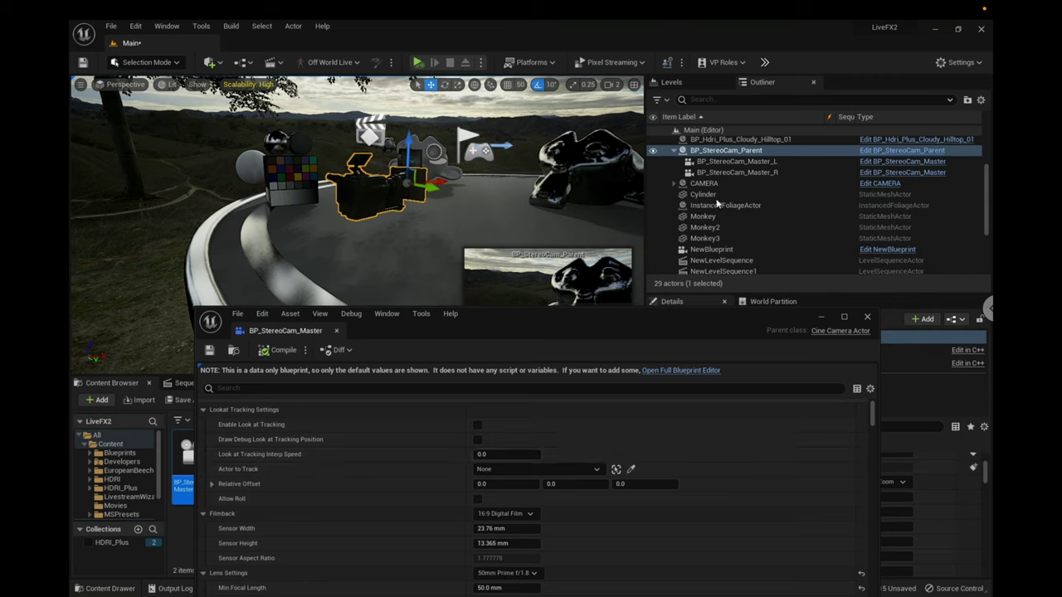
click(728, 151)
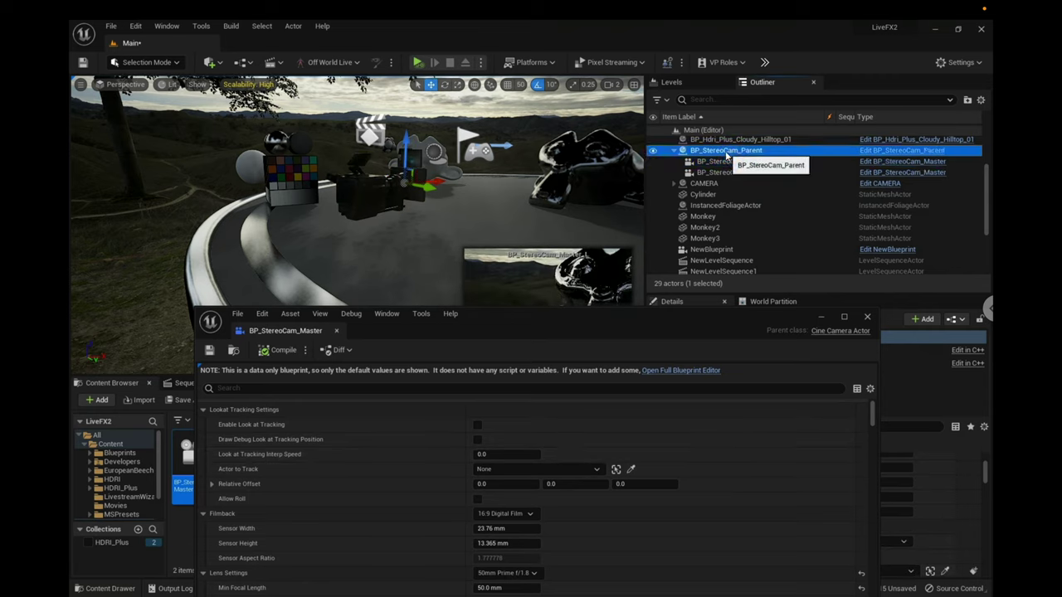
drag(716, 330, 744, 251)
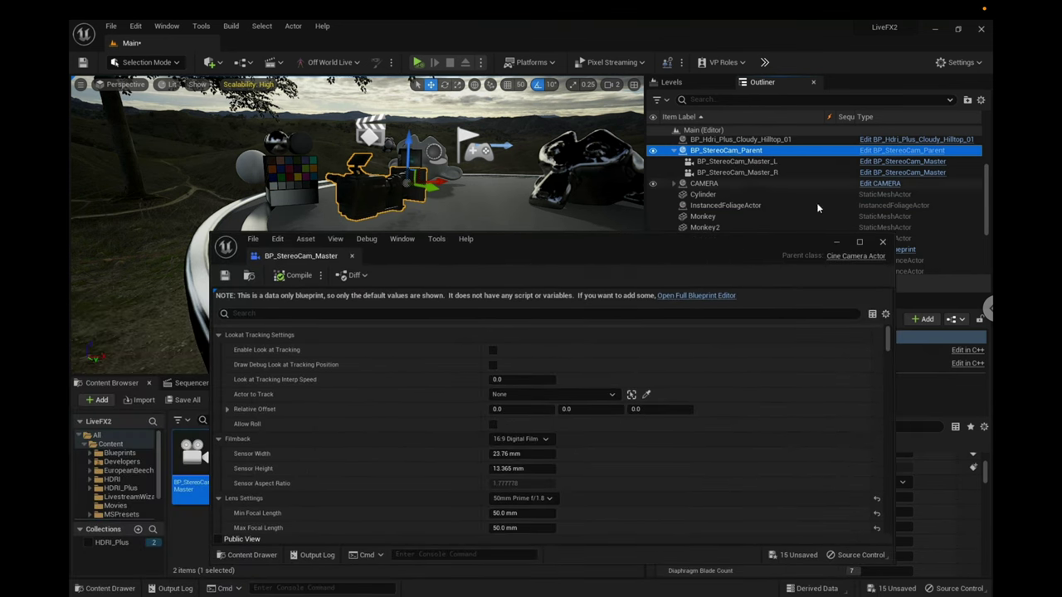
click(426, 228)
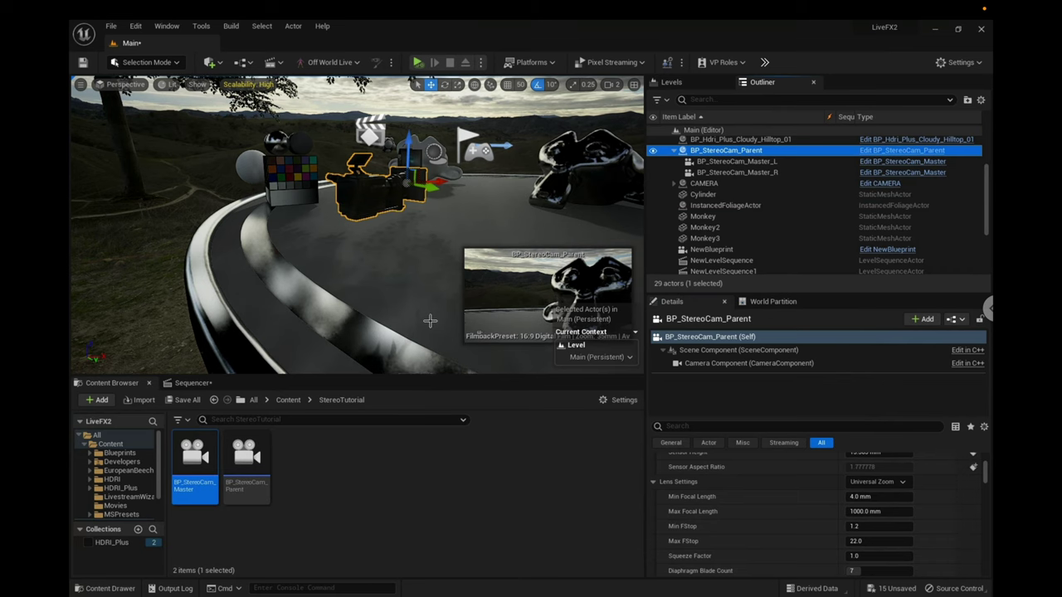
Create a level sequence named Shot_Tutorial in the StereoTutorial folder
click(282, 64)
click(302, 93)
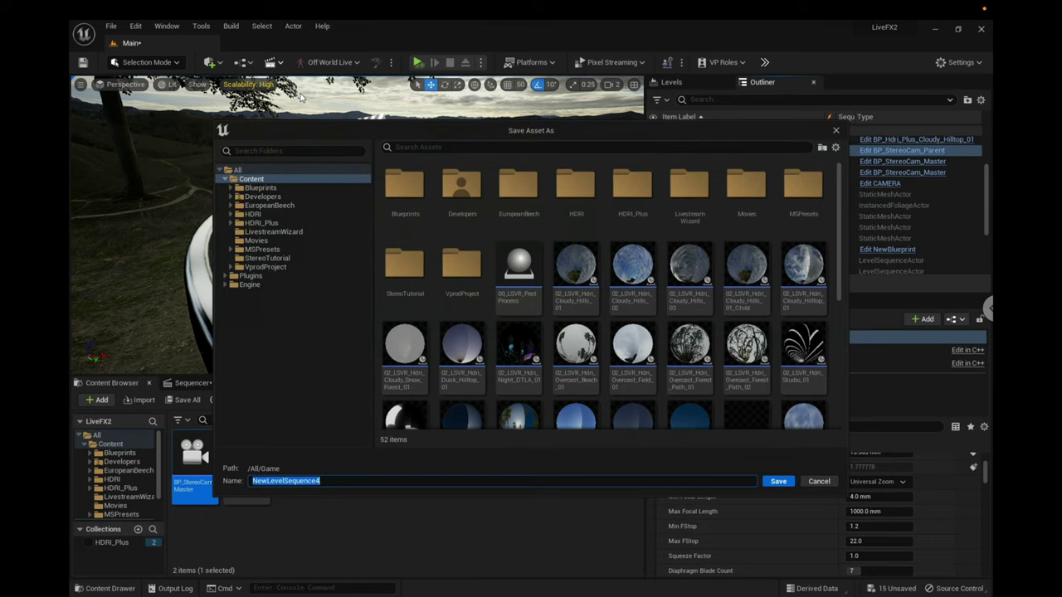
text(Sho;t)
key(BackSpace)
text(t_Tutorial)
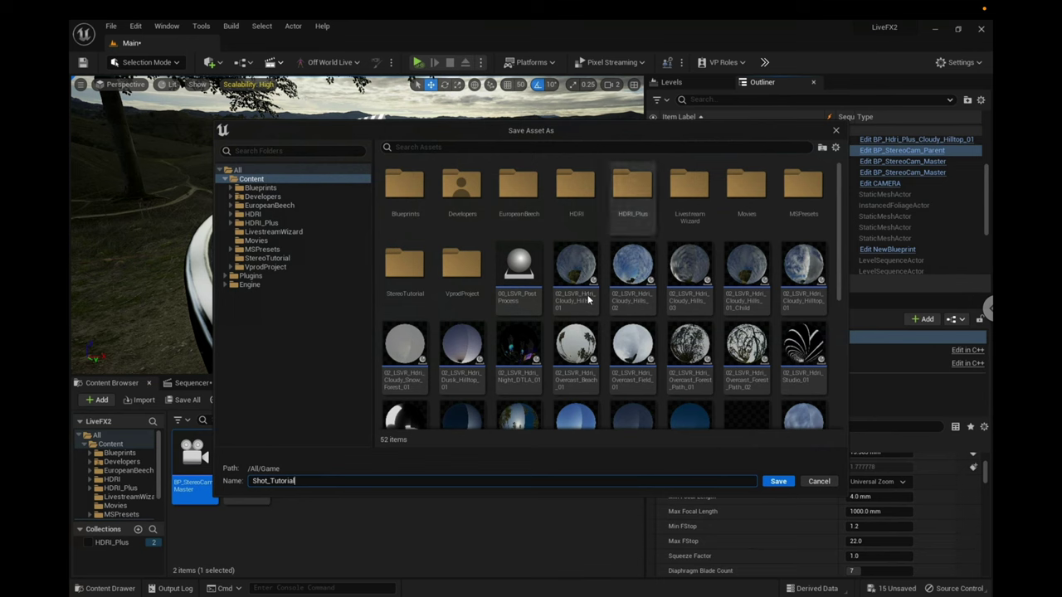
double_click(406, 265)
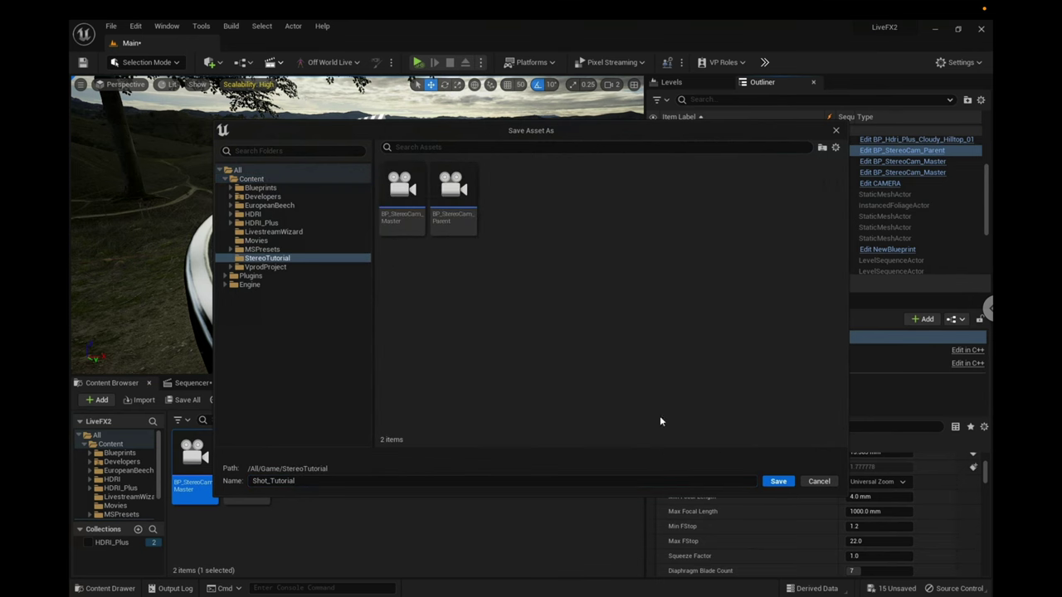
click(778, 482)
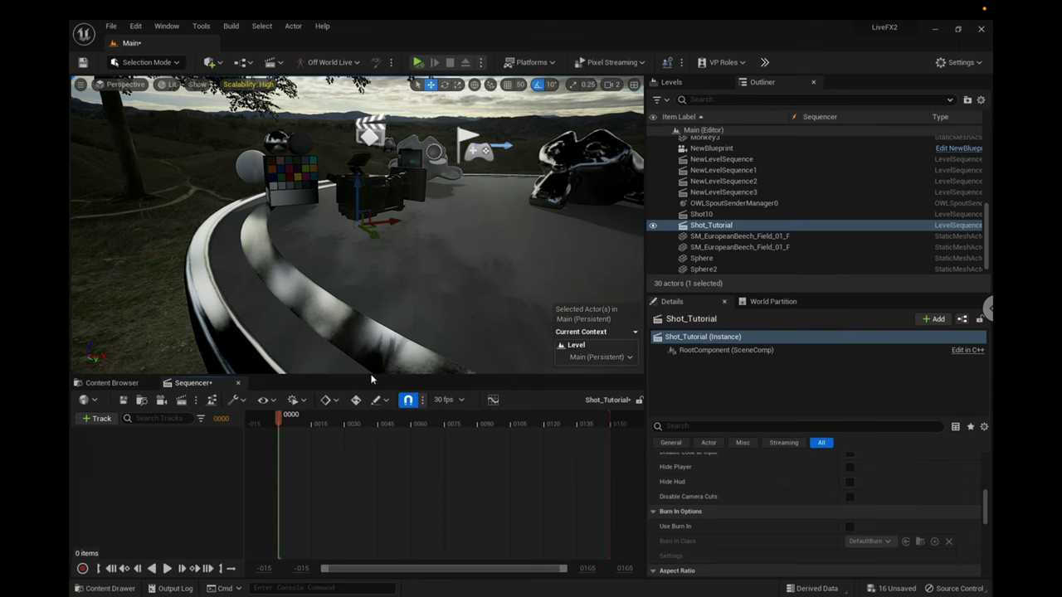
Add BP_StereoCam_Parent to the Shot_Tutorial sequence and key its transform at frame 0
click(368, 196)
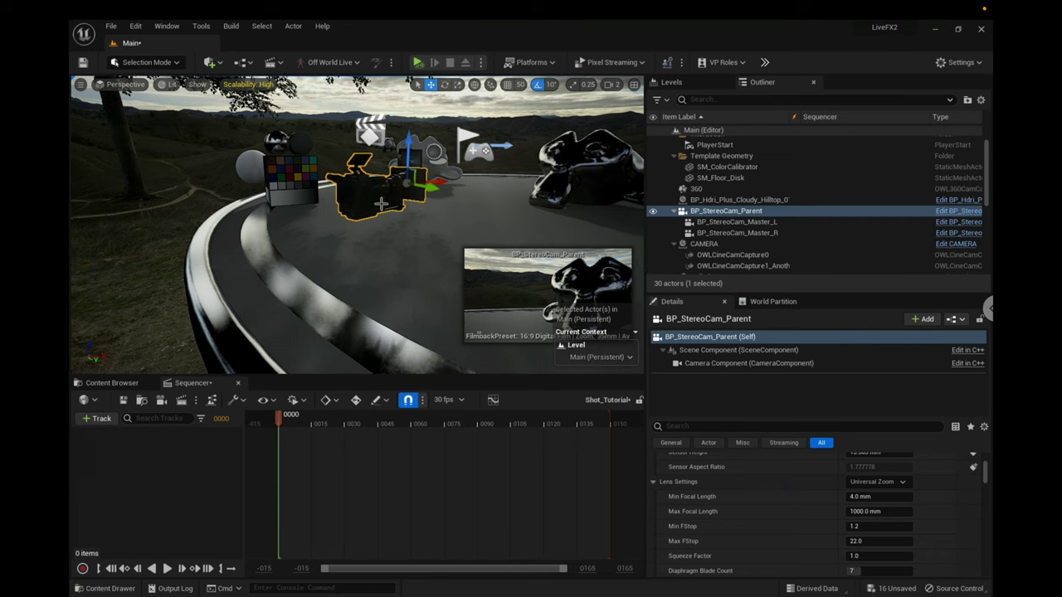
right_drag(380, 215, 438, 224)
drag(697, 212, 298, 454)
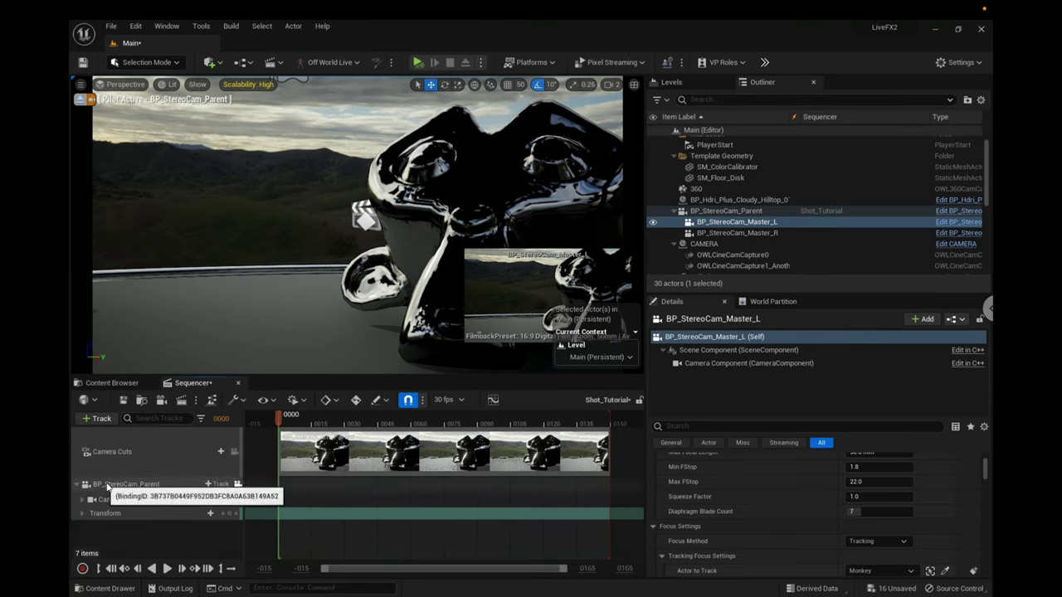
click(231, 514)
At frame 148, pull the piloted BP_StereoCam_Parent camera back and sideways from the monkey and key its transform
drag(282, 417, 610, 428)
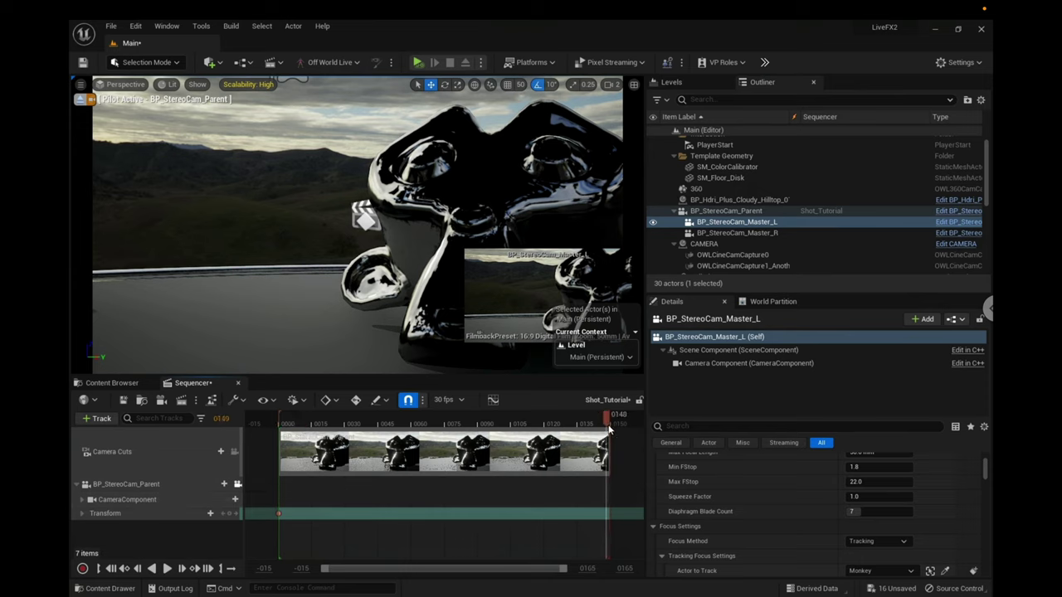
scroll(532, 214, down, 8)
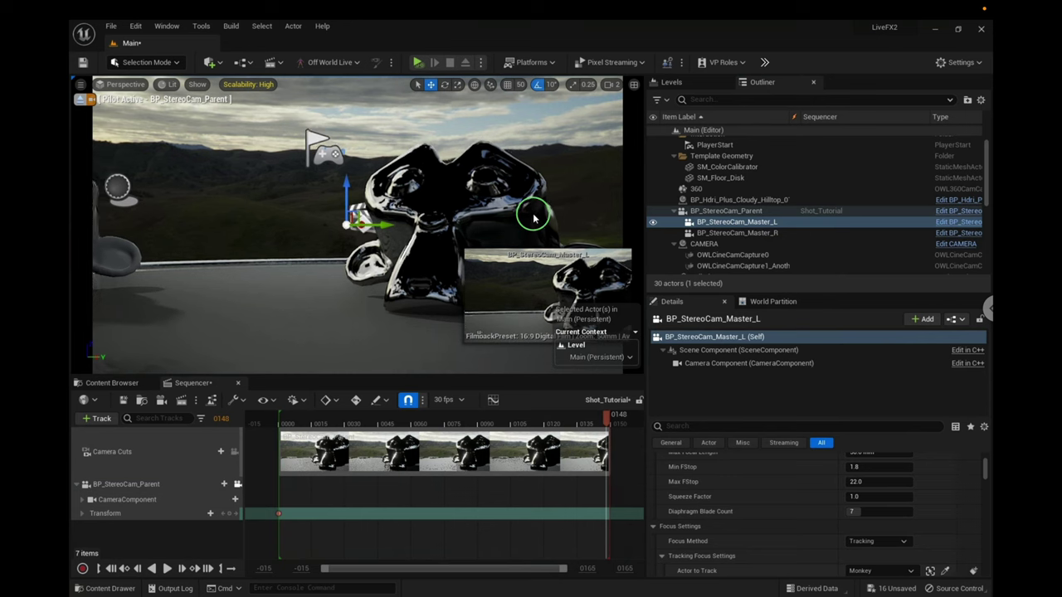
key(d)
right_drag(532, 218, 515, 219)
key(a)
key(d)
key(w)
key(d)
key(a)
key(w)
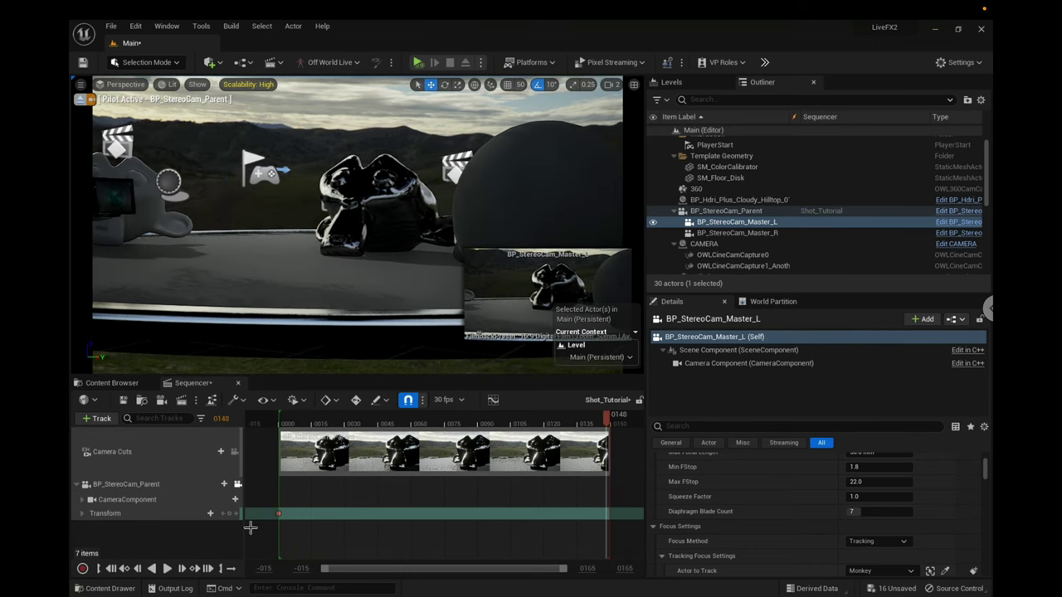
click(231, 513)
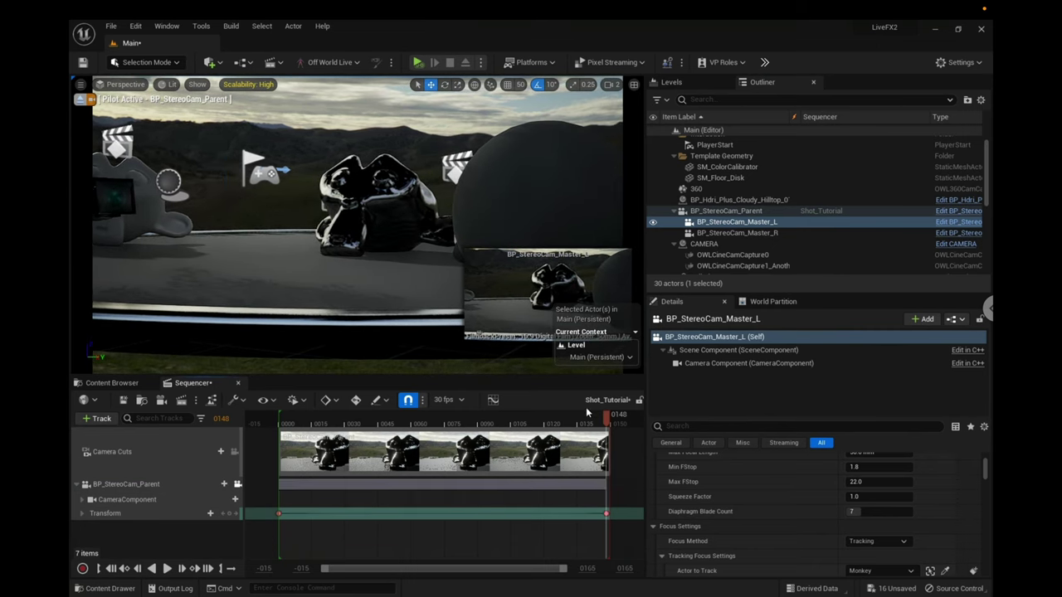
Scrub the start of the sequence to preview the BP_StereoCam_Parent camera move, stopping at frame 5
click(279, 423)
mouse_move(279, 423)
mouse_down()
mouse_move(595, 419)
mouse_move(289, 415)
mouse_up()
click(342, 433)
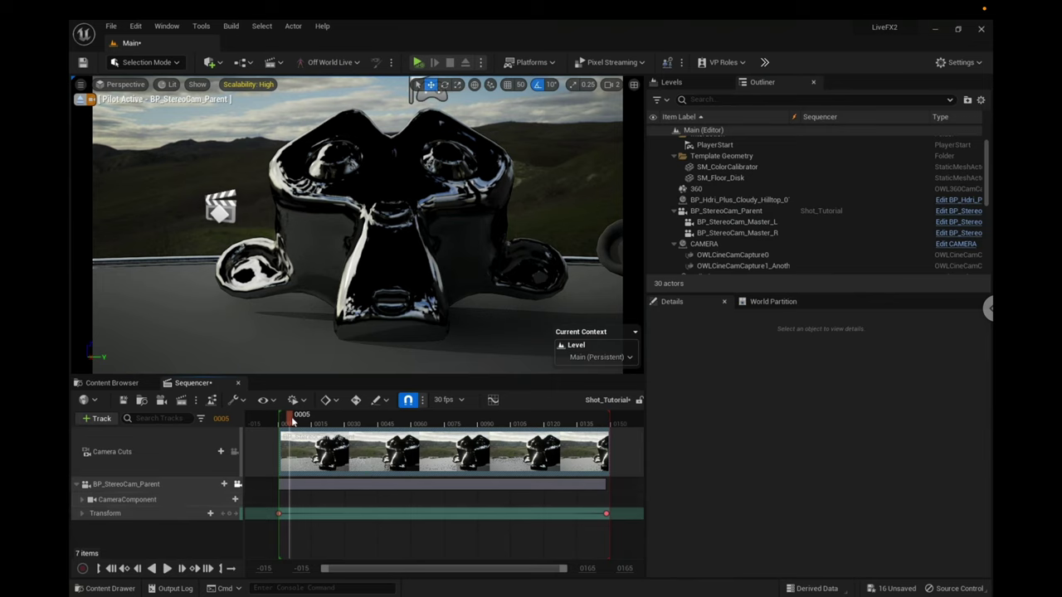
Add BP_StereoCam_Master_L to the Shot_Tutorial sequence and assign it as the camera cut from frame 0
drag(734, 223, 301, 548)
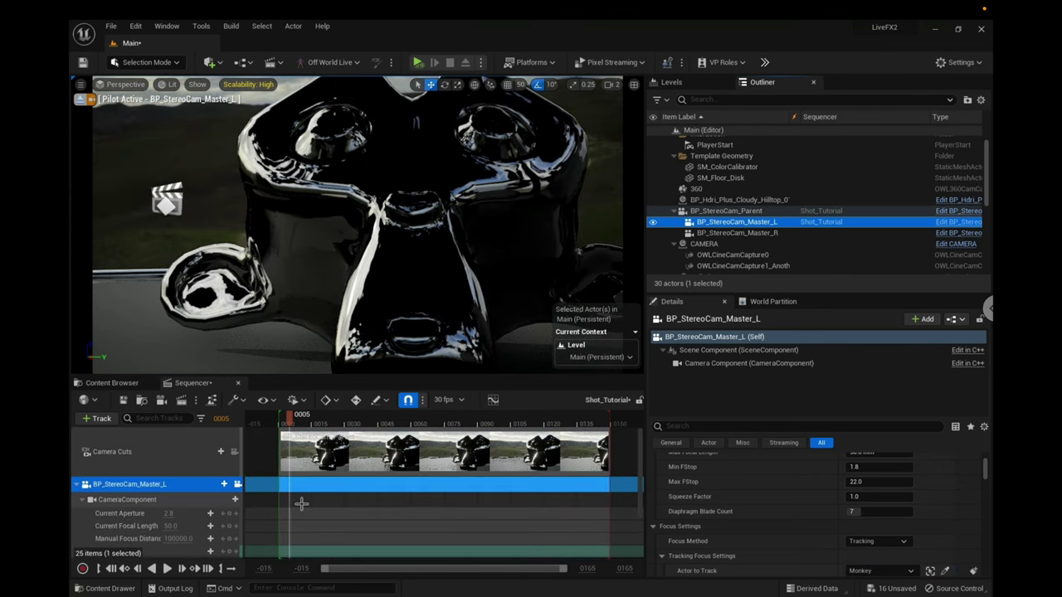
scroll(301, 504, up, 1)
click(366, 441)
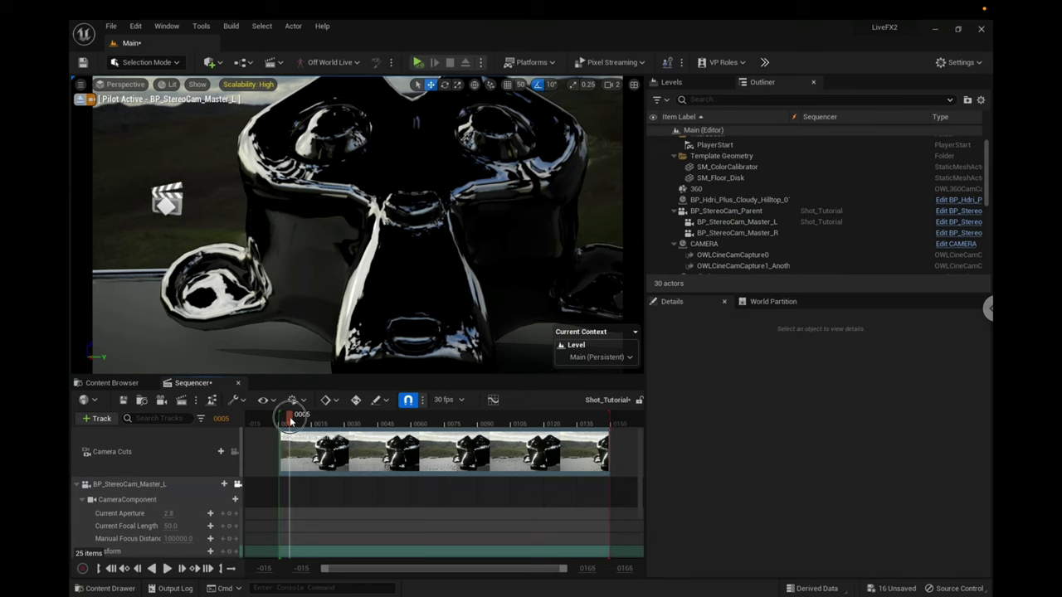
drag(289, 422, 281, 422)
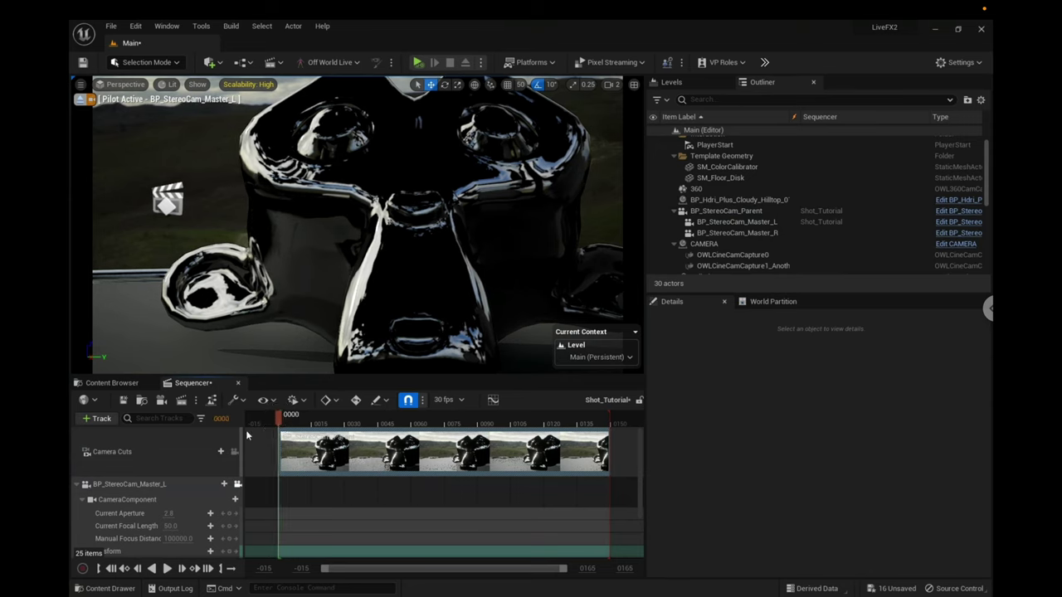
click(209, 453)
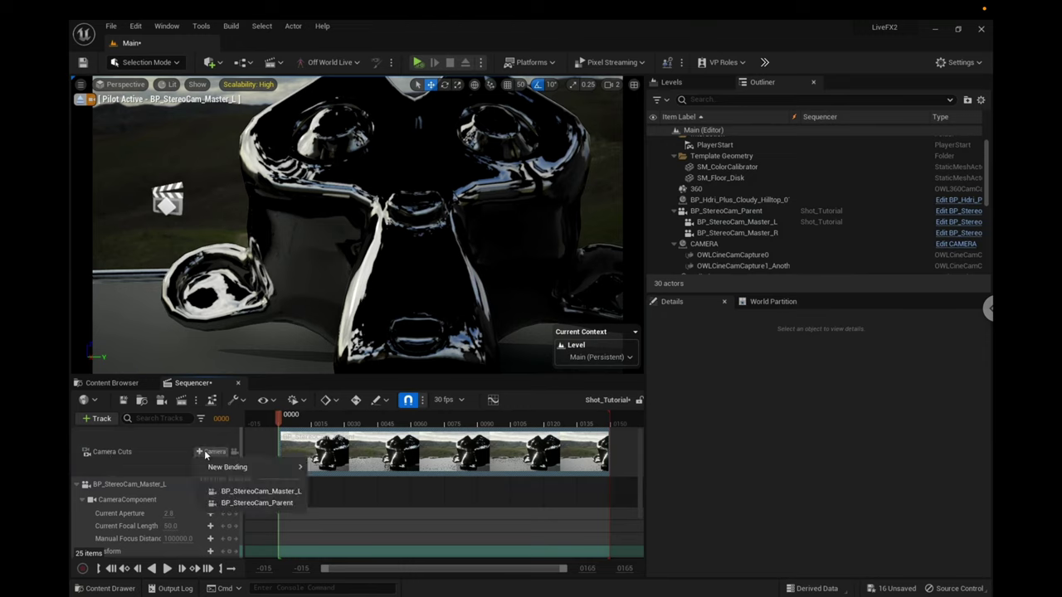
mouse_move(218, 469)
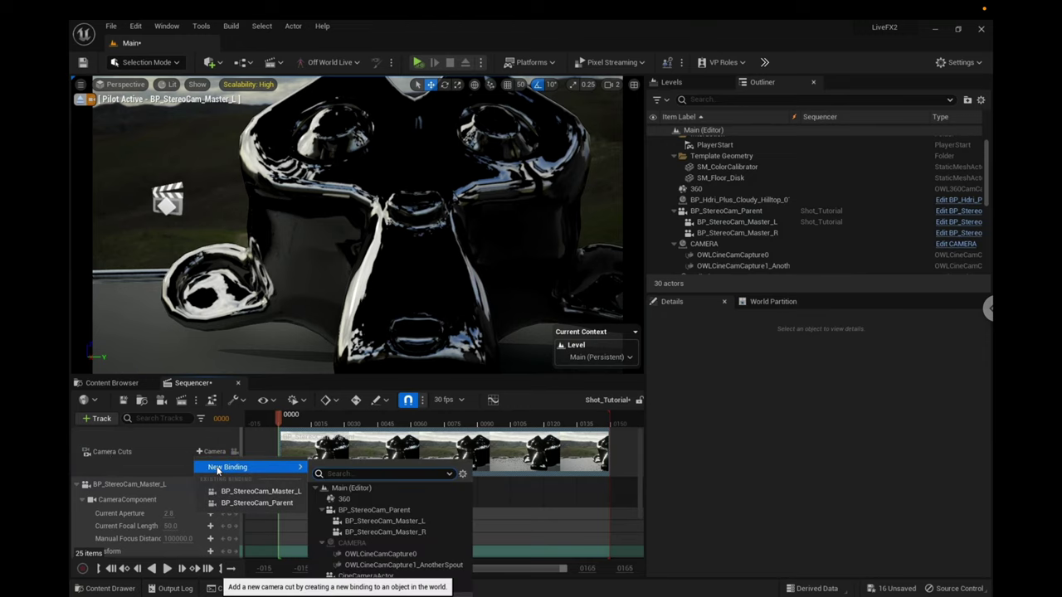
click(256, 493)
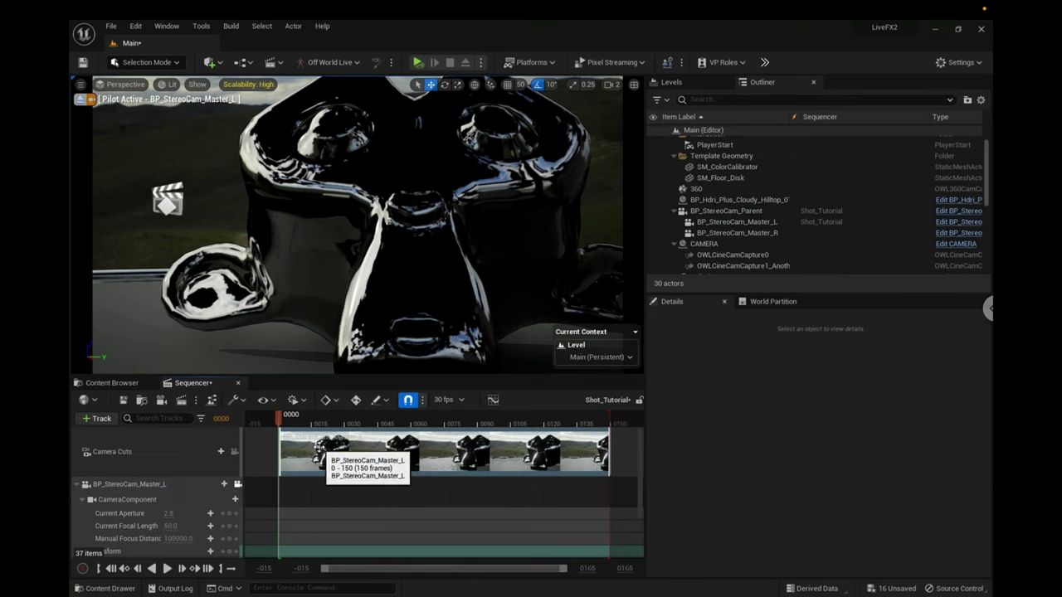
Scrub to frame 17 to check the left camera's view and look over the sequence's camera tracks
drag(294, 426, 316, 425)
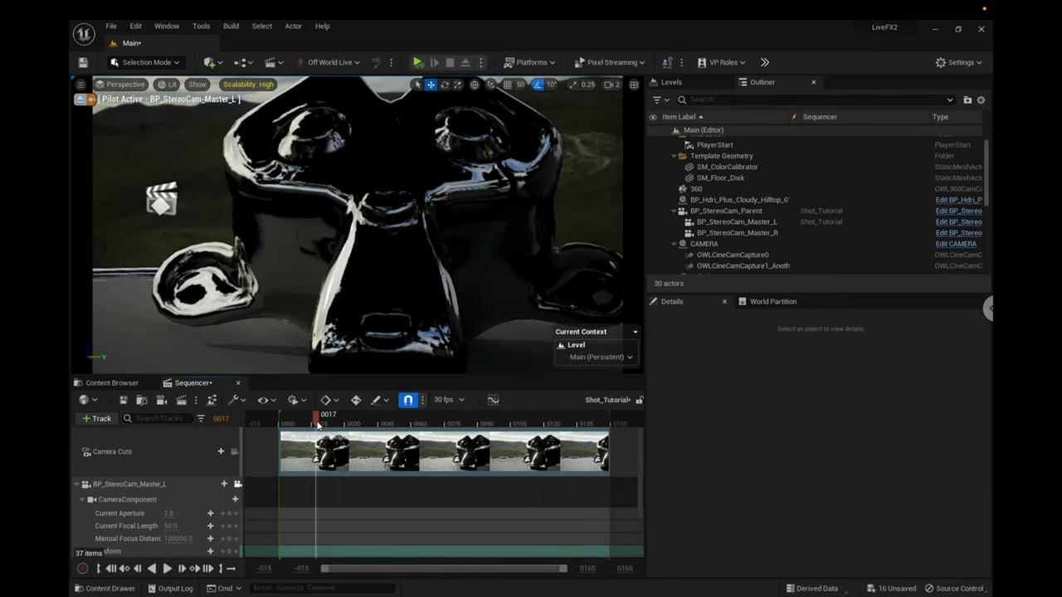
scroll(340, 536, down, 3)
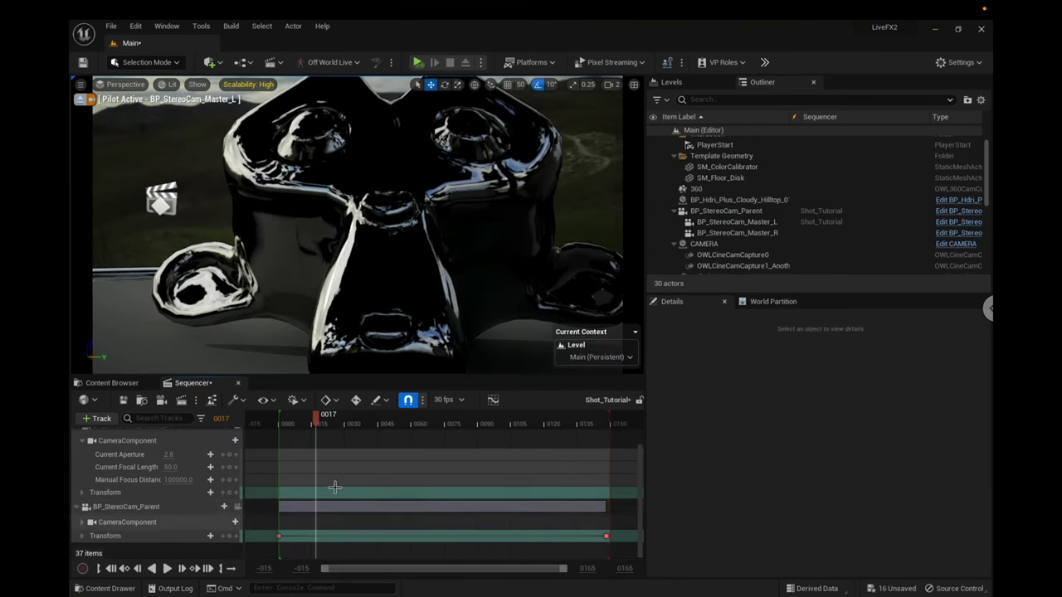
scroll(335, 486, up, 3)
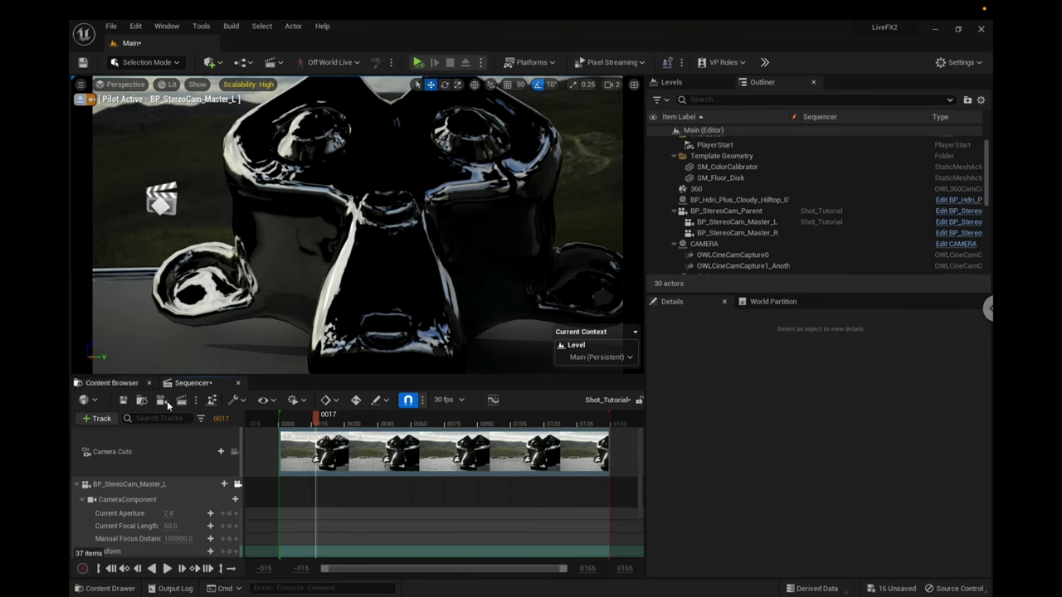
Save the Shot_Tutorial level sequence and rename it Shot_Tutorial_L
click(111, 382)
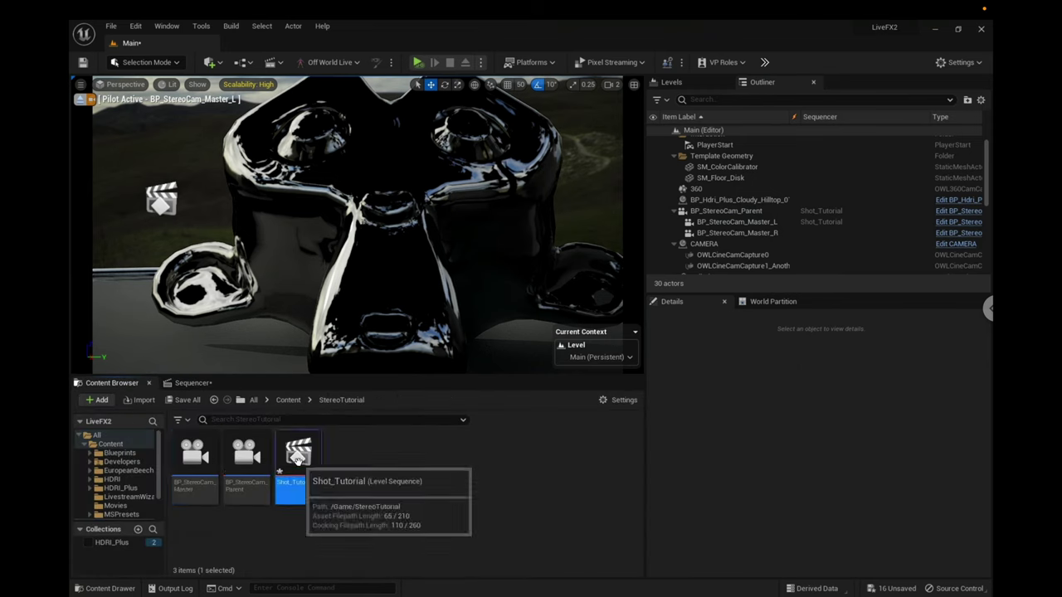
key(ctrl+s)
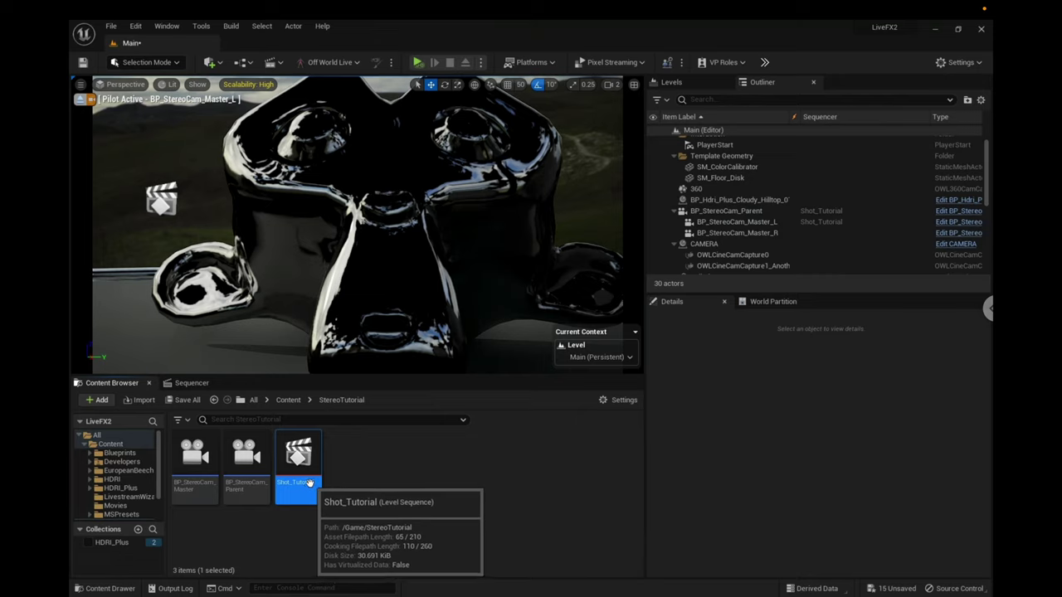
click(307, 485)
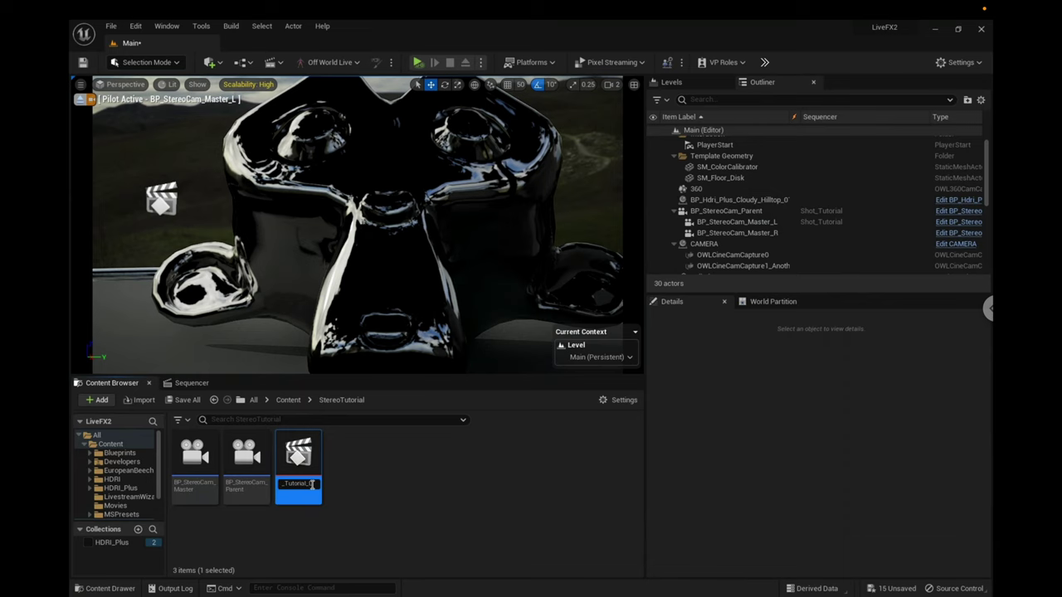
text(_L)
click(360, 471)
Duplicate the Shot_Tutorial_L level sequence as Shot_Tutorial_R and open the copy for editing
click(298, 464)
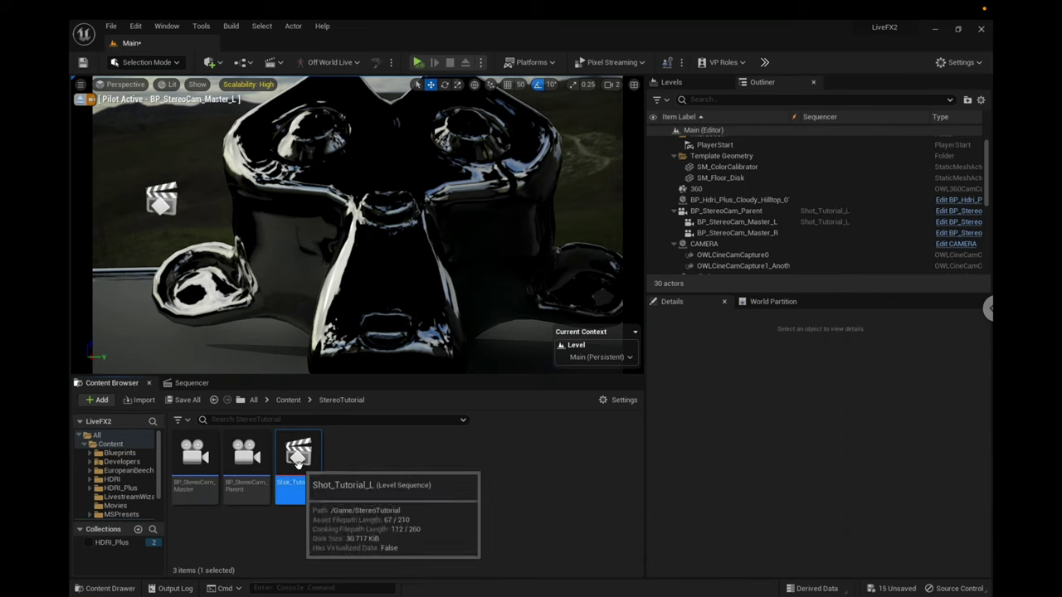
right_click(297, 464)
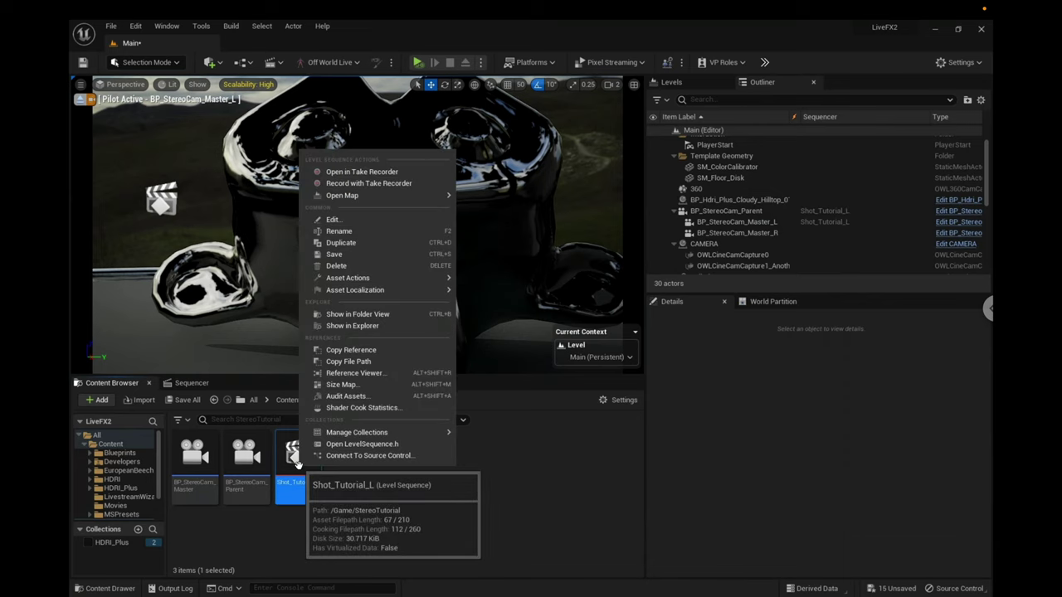
click(352, 241)
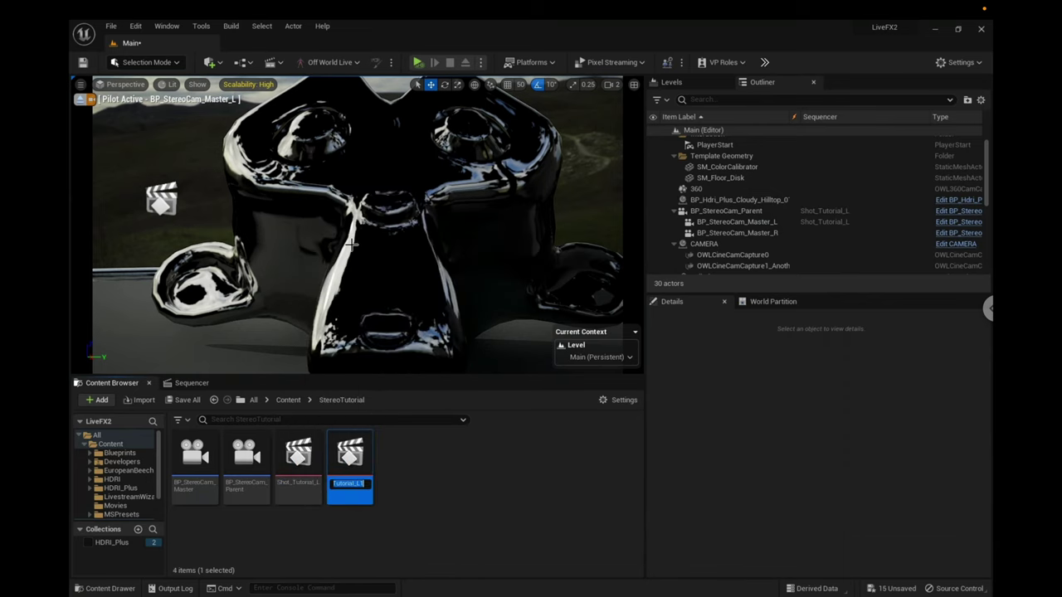
key(Return)
double_click(350, 460)
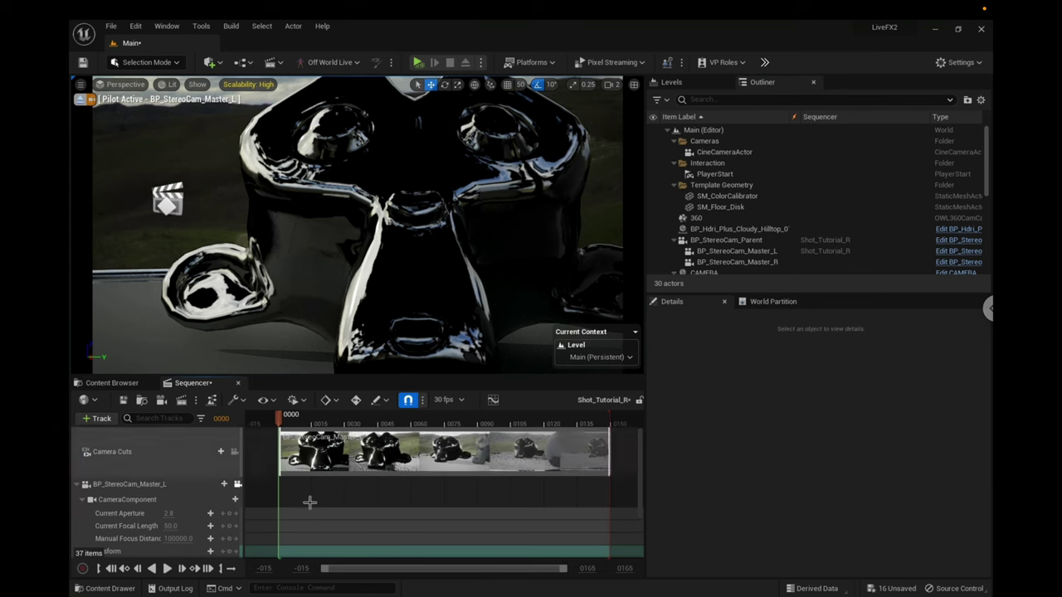
Remove the BP_StereoCam_Master_L tracks from the Shot_Tutorial_R sequence
click(81, 498)
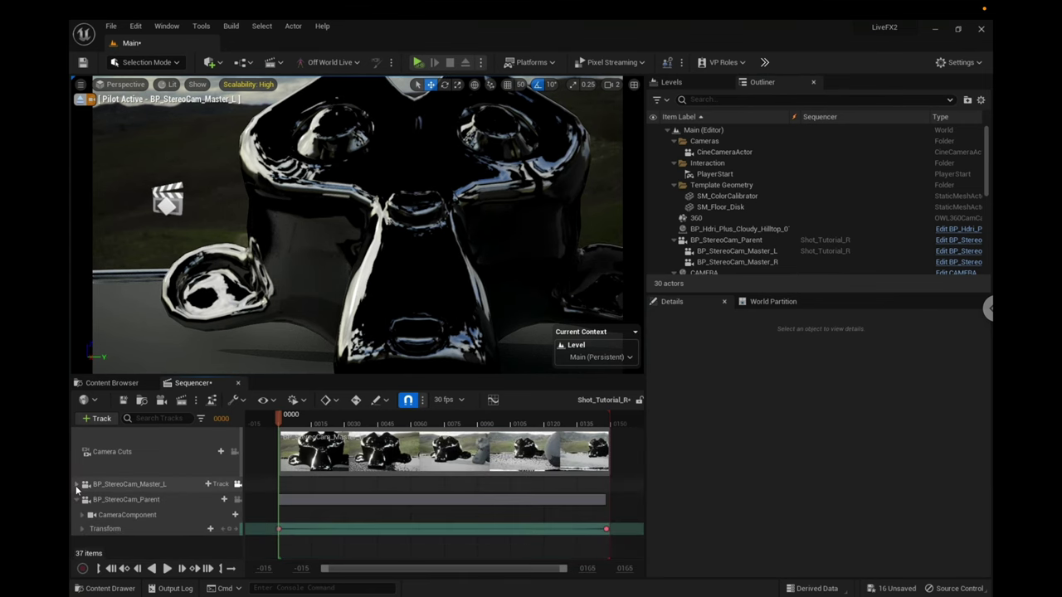
click(131, 486)
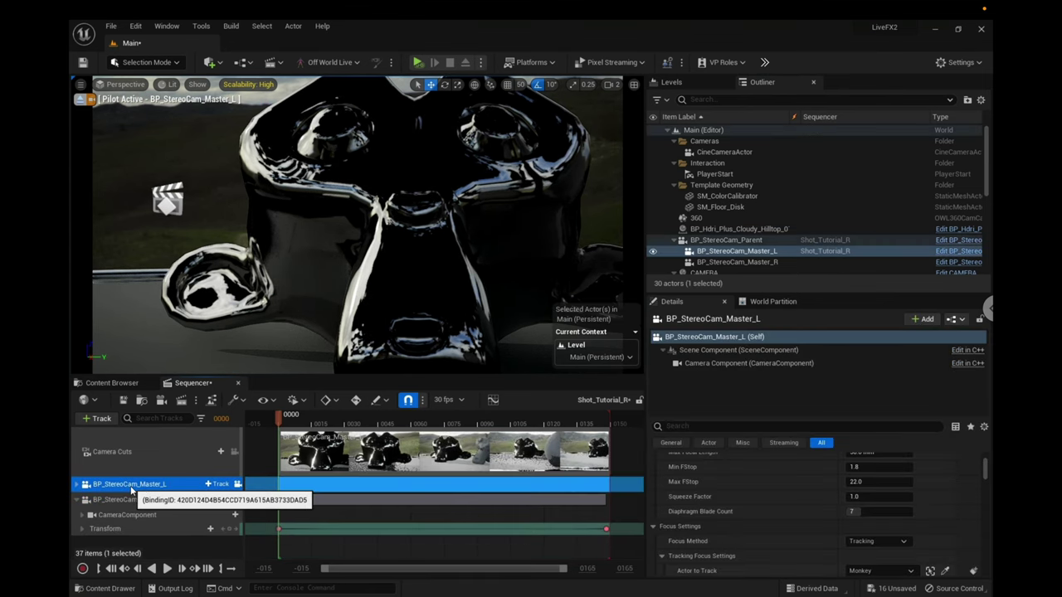
key(Delete)
Add BP_StereoCam_Master_R to the Shot_Tutorial_R sequence and assign it as the camera cut from frame 0
click(767, 261)
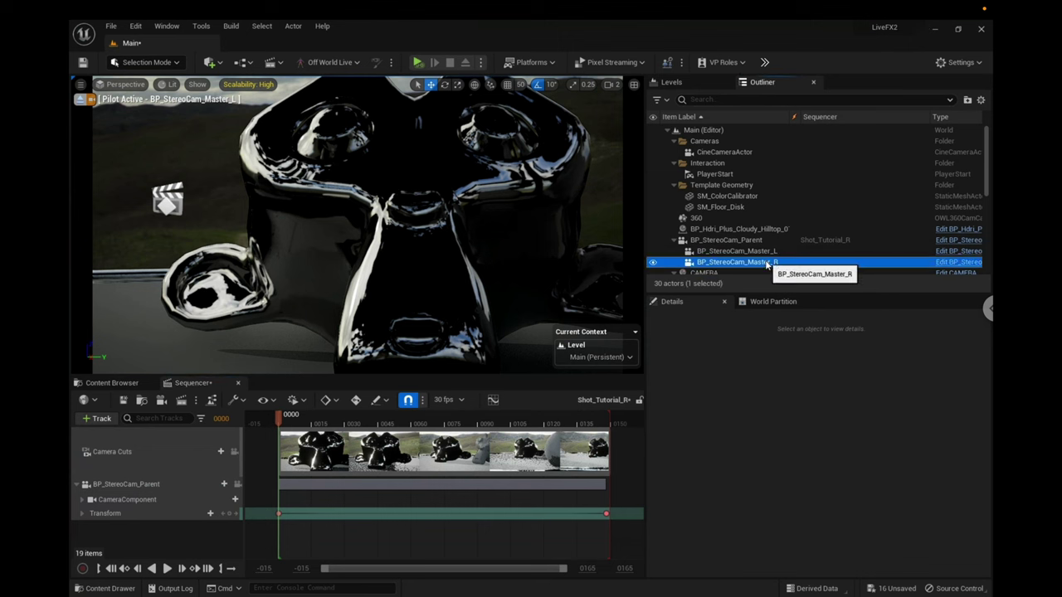
drag(767, 261, 279, 525)
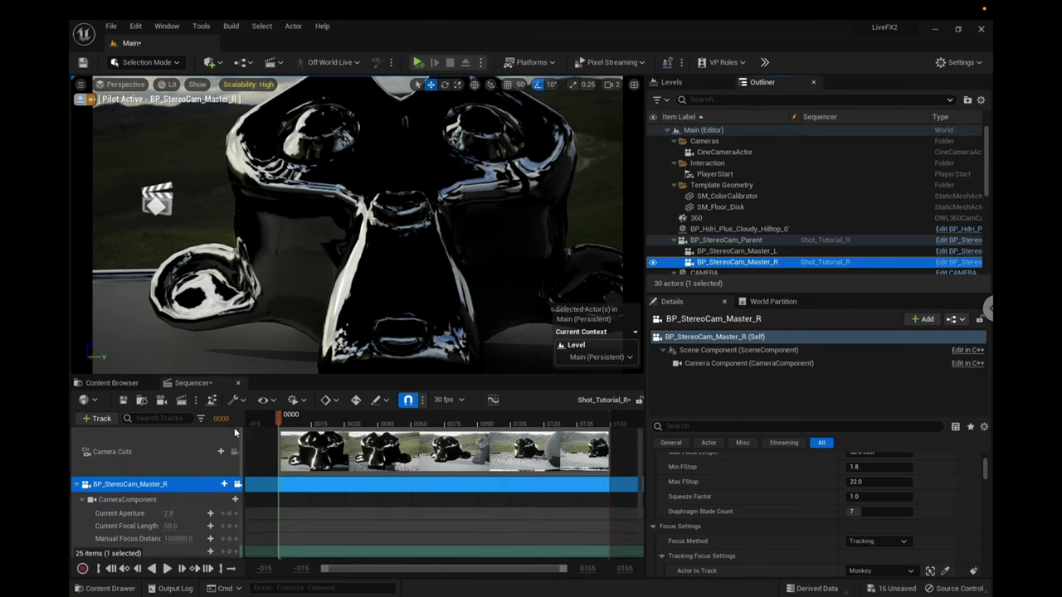
click(203, 451)
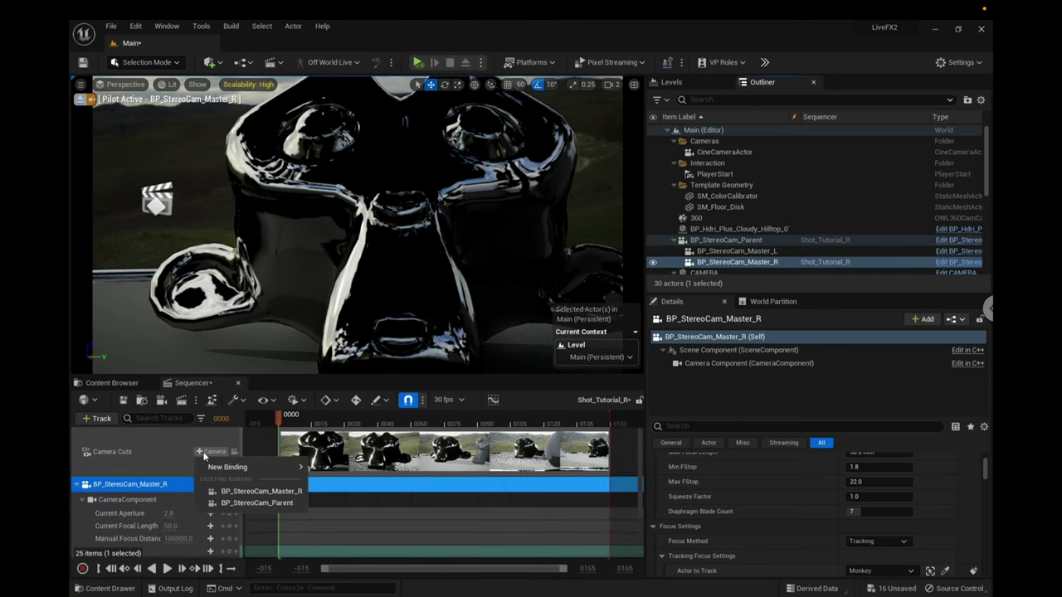
click(220, 494)
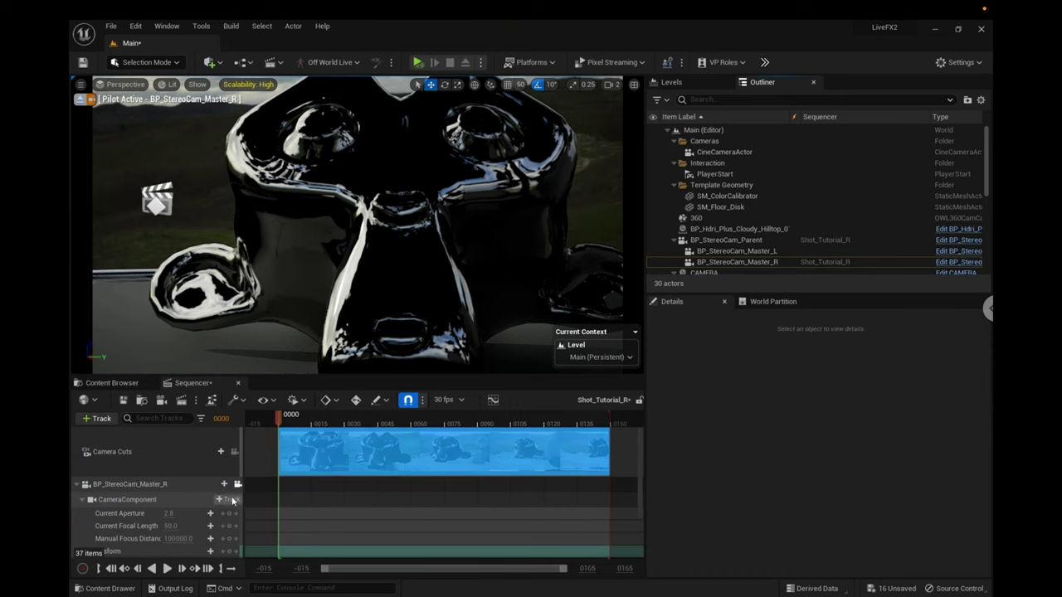
Scrub Shot_Tutorial_R to preview the right camera's move, return to frame 1, and save the sequence
drag(281, 419, 391, 415)
click(282, 414)
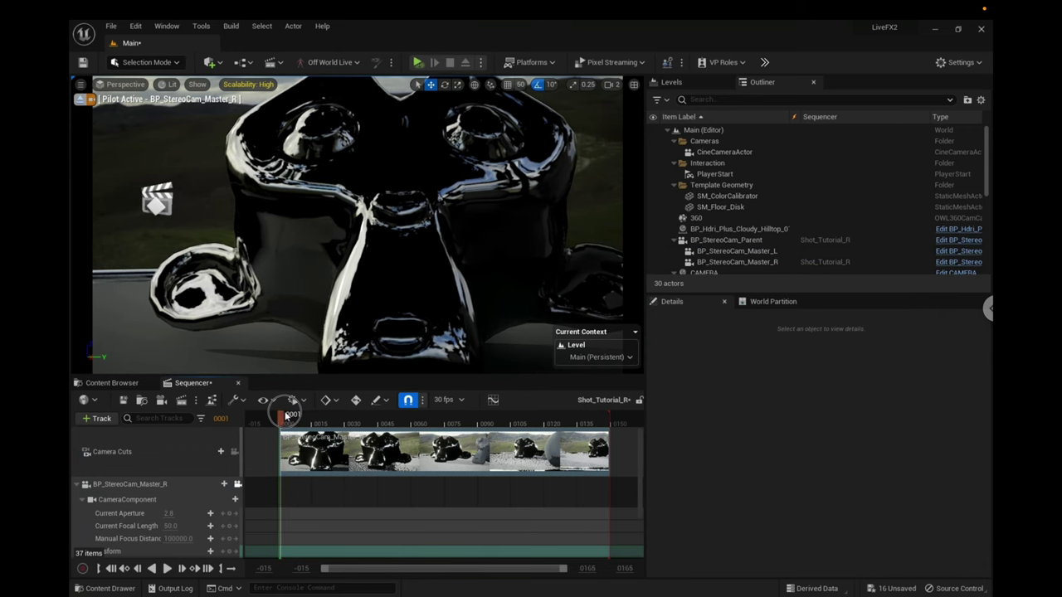
mouse_move(283, 415)
mouse_down()
mouse_move(542, 412)
mouse_move(273, 421)
mouse_move(283, 421)
mouse_up()
key(ctrl+s)
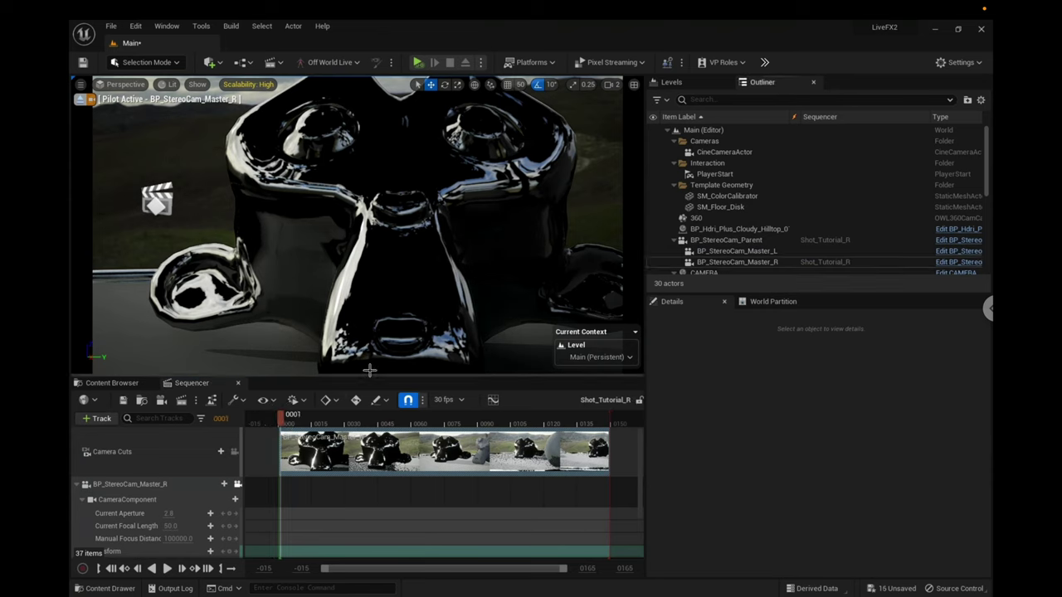
Open the Movie Render Queue and delete the old Shot10_L and Shot10_R jobs
click(166, 25)
mouse_move(207, 55)
click(340, 73)
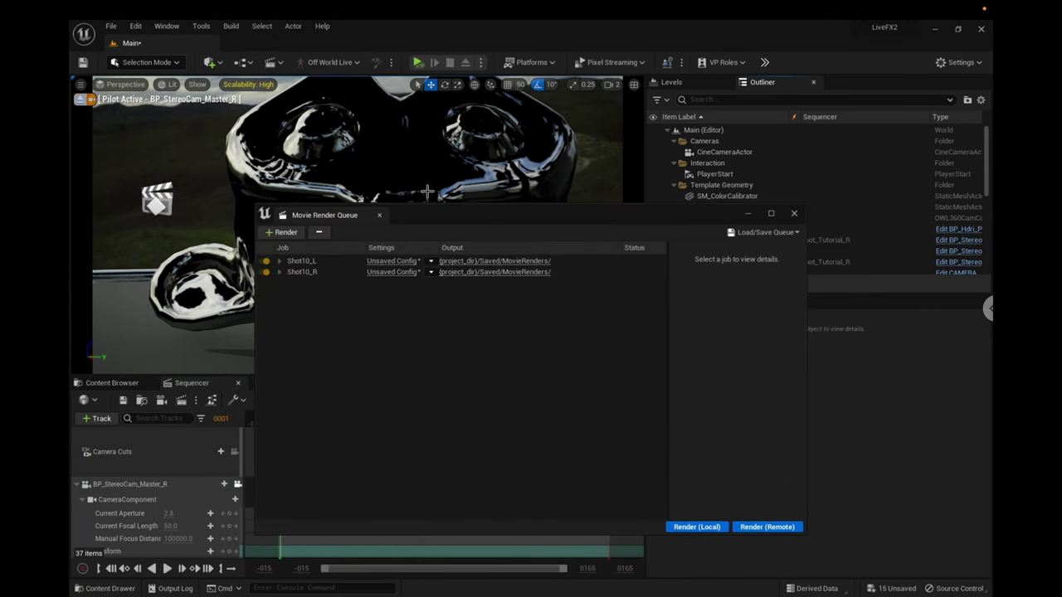
click(595, 267)
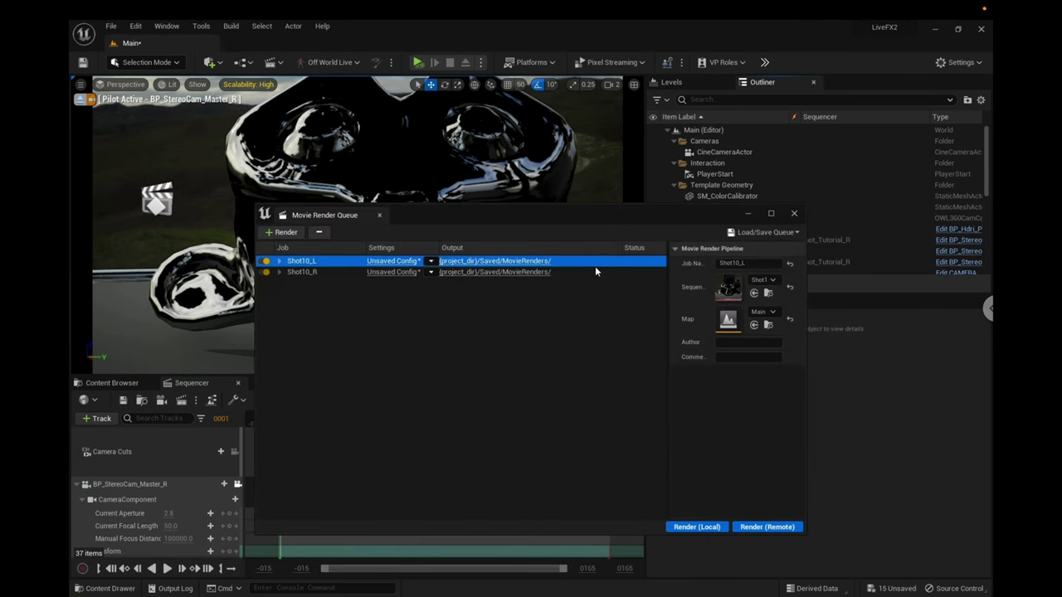
shift+click(593, 276)
key(Delete)
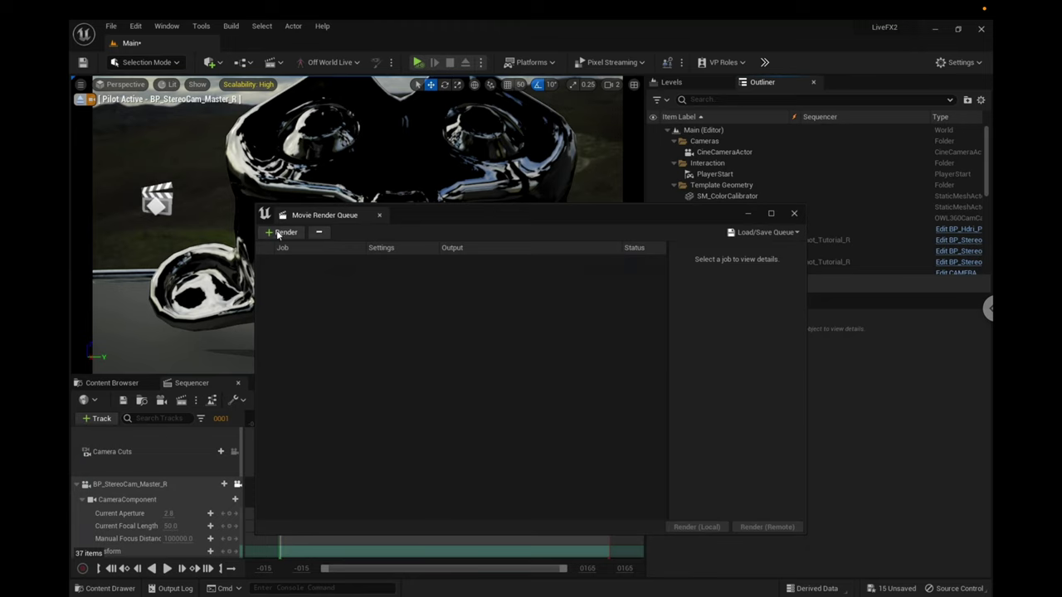
Add Shot_Tutorial_L and Shot_Tutorial_R as render jobs in the Movie Render Queue
click(280, 233)
scroll(315, 327, down, 2)
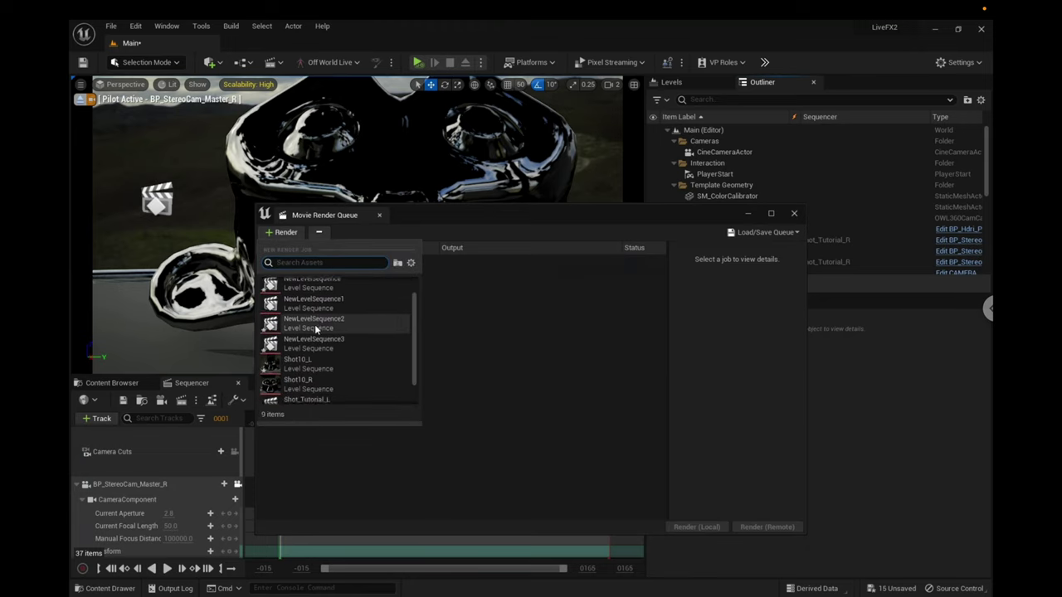
scroll(314, 324, down, 1)
click(325, 374)
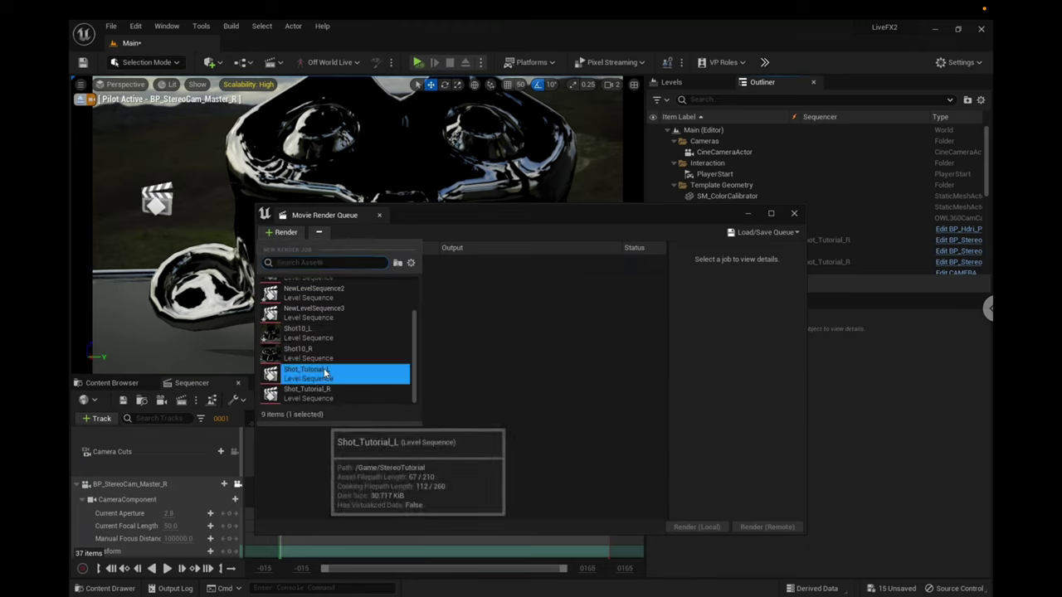
click(280, 232)
scroll(307, 373, down, 3)
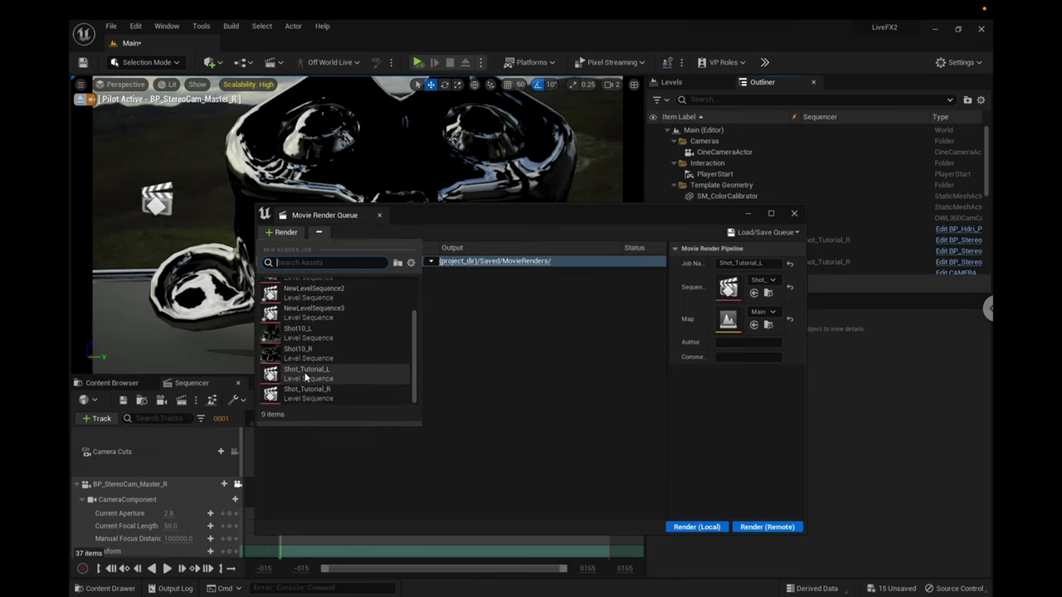
click(307, 392)
Check the output settings of the Shot_Tutorial_L job without changing them, and start rendering both queued jobs locally
click(389, 262)
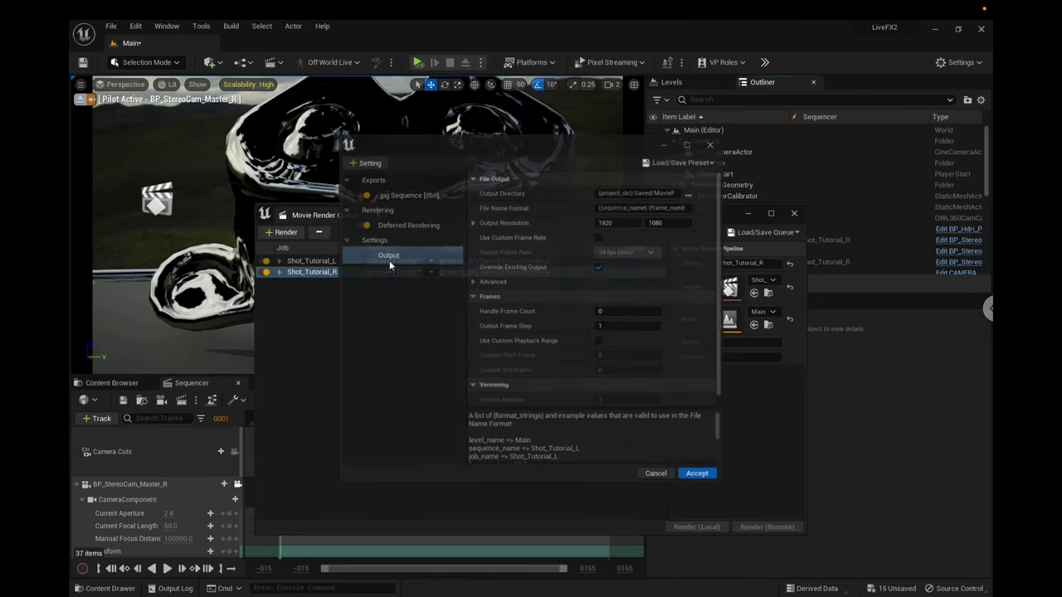
key(Escape)
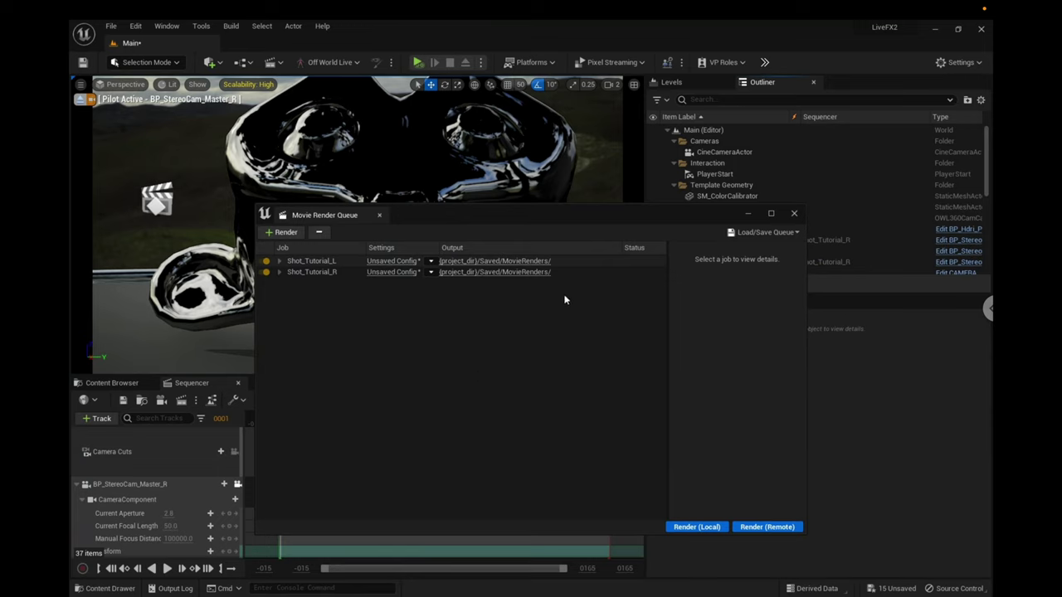
click(695, 527)
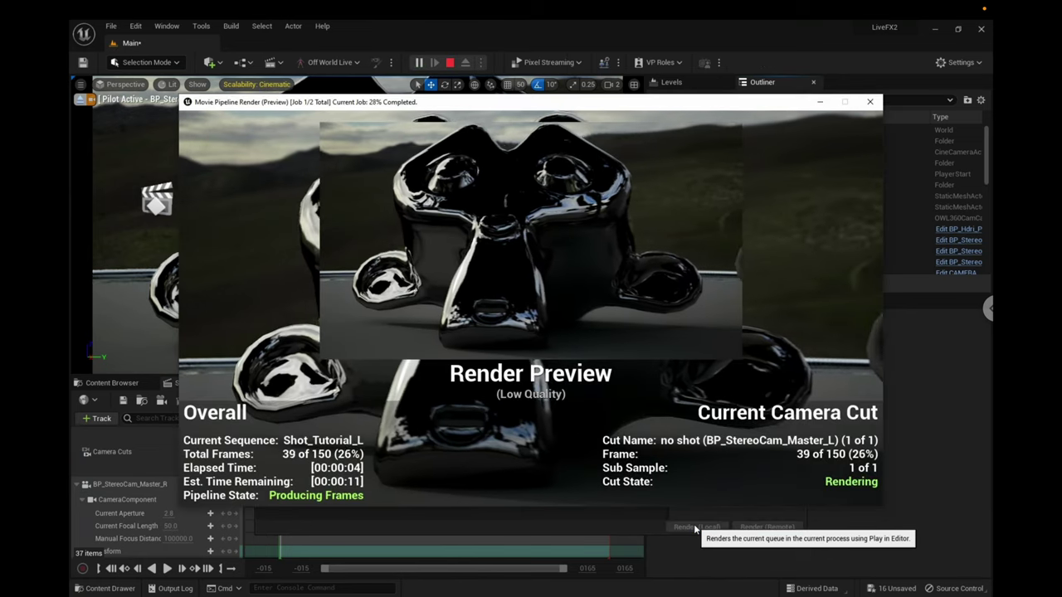